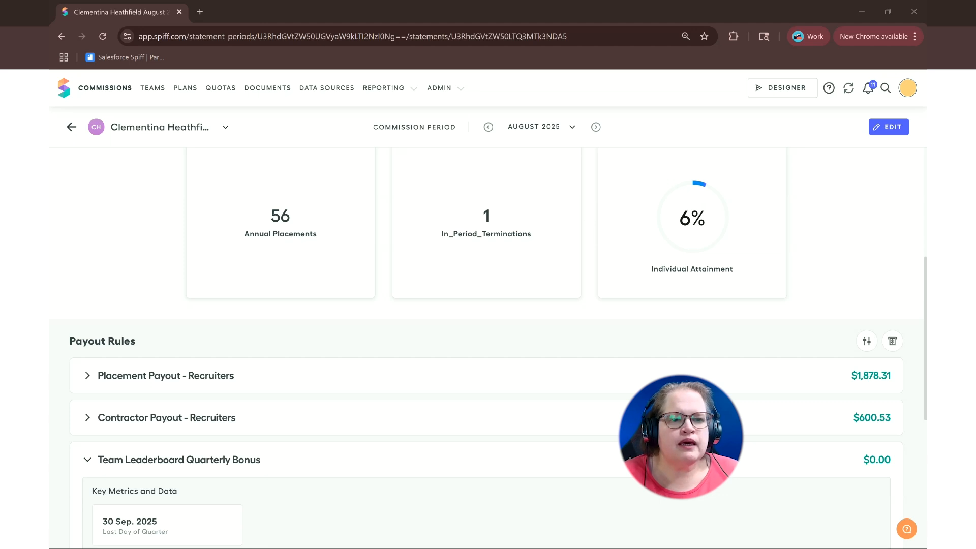
Step: Switch the recruiter's statement from August to September 2025 and examine the Team Leaderboard Quarterly Bonus payout table
scroll(286, 366, "down", 4)
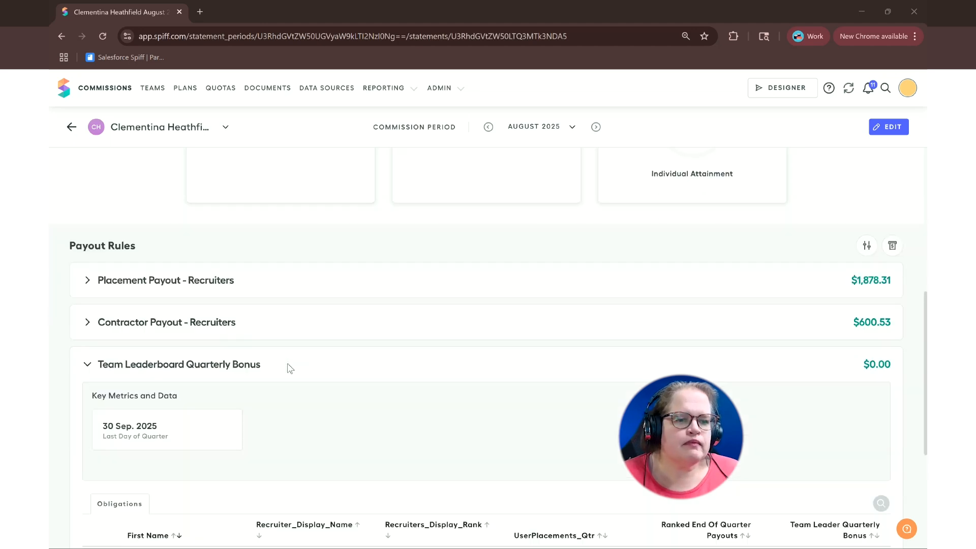
scroll(287, 370, "down", 2)
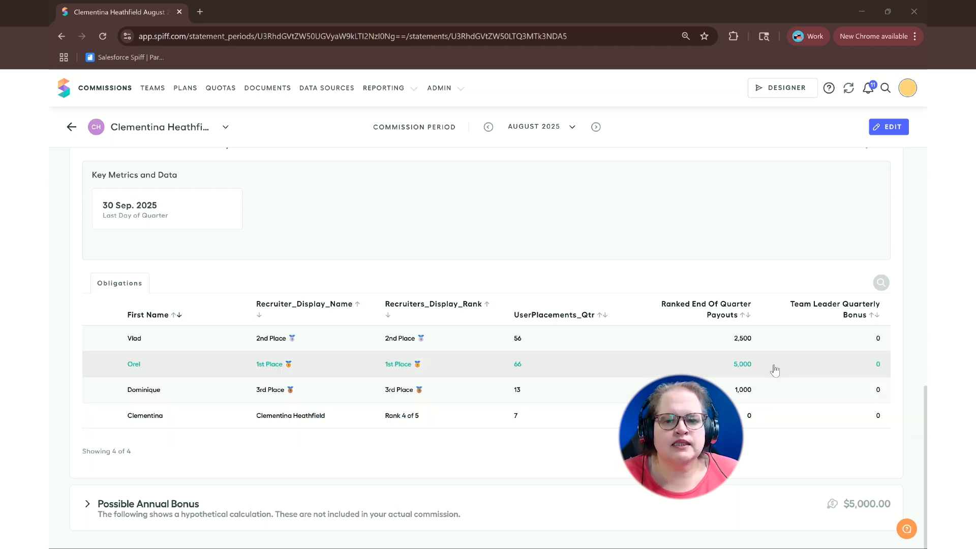
left_click(538, 133)
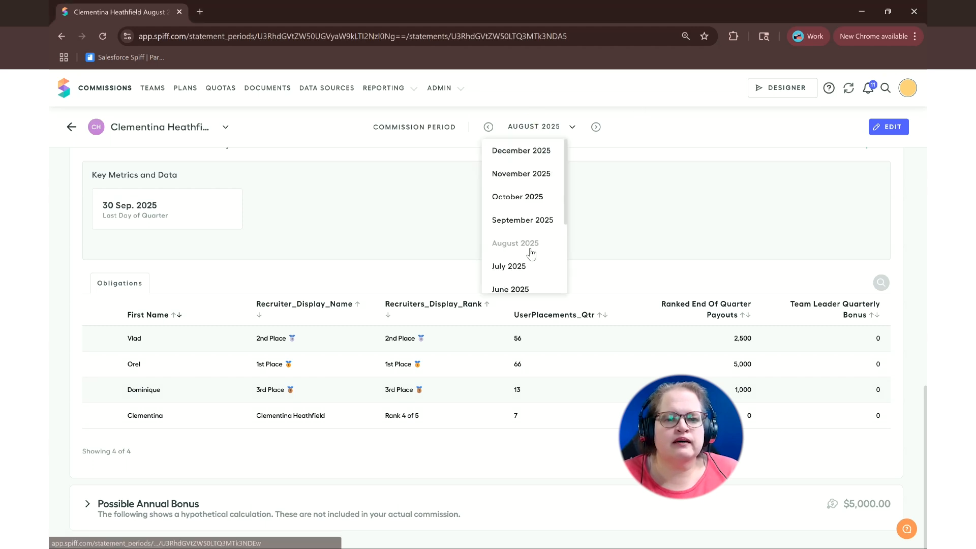
left_click(531, 220)
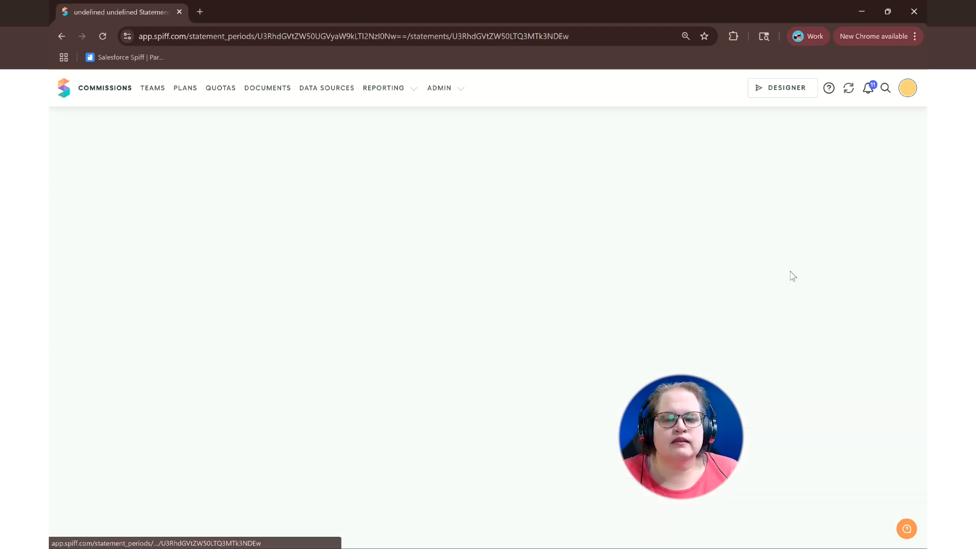
scroll(639, 341, "down", 4)
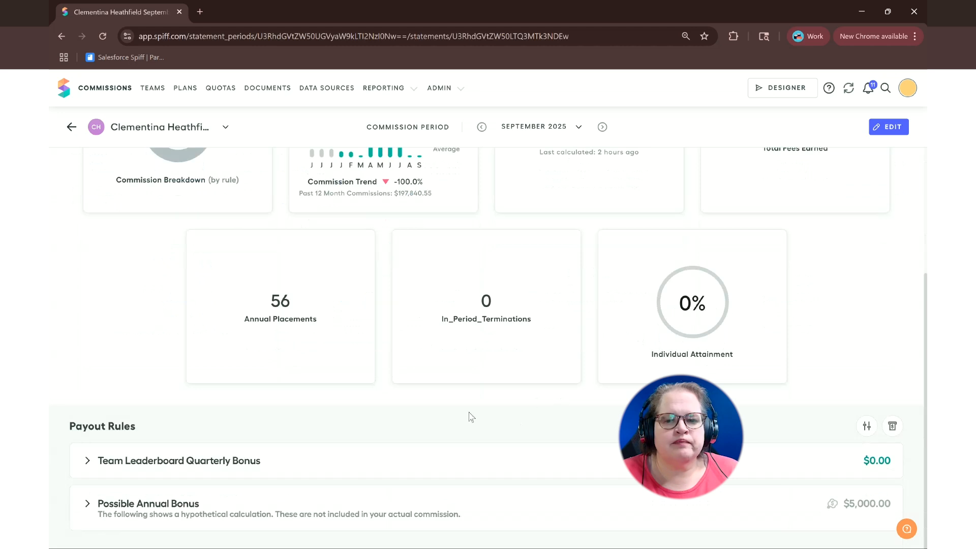
left_click(170, 468)
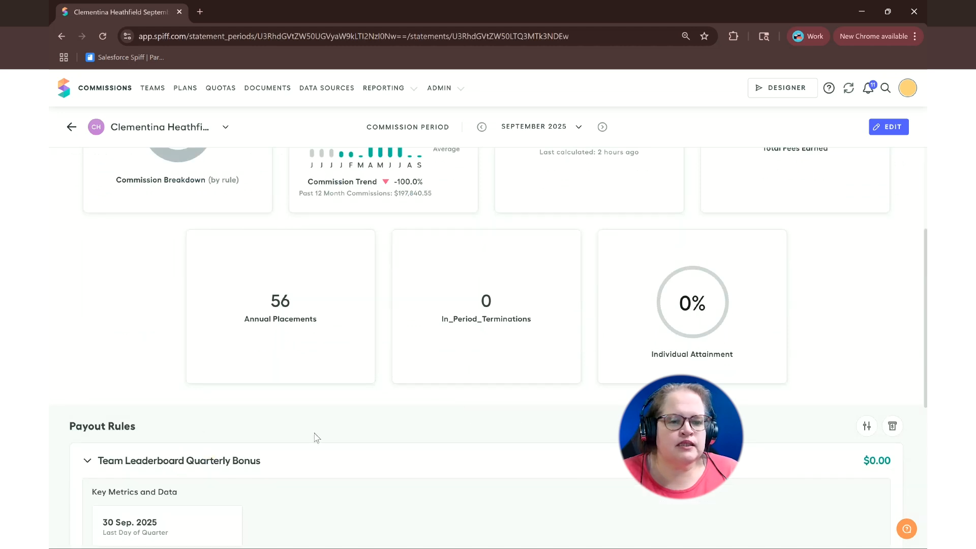
scroll(315, 436, "down", 5)
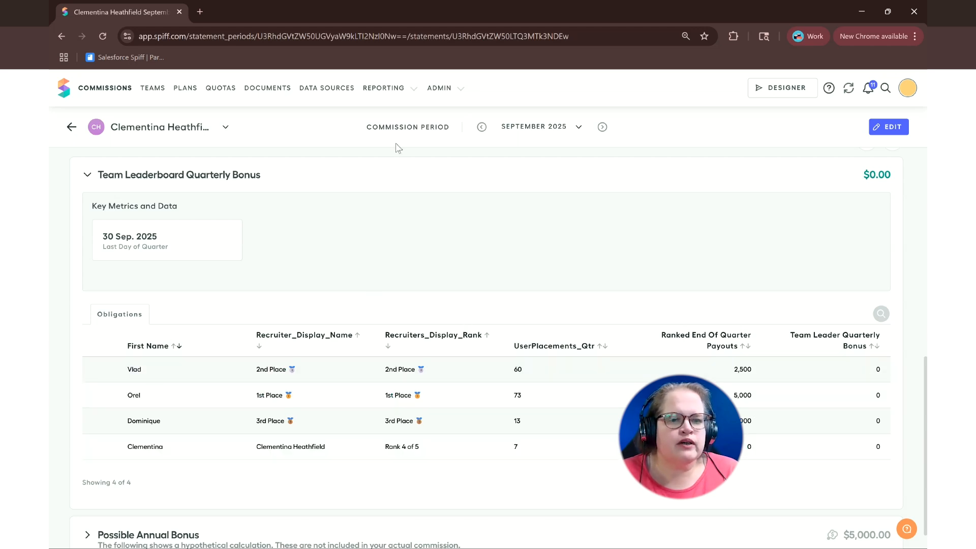
Step: Open the September 2025 statement of the second-place recruiter and review the Placement Payout - Recruiters rule
left_click(194, 127)
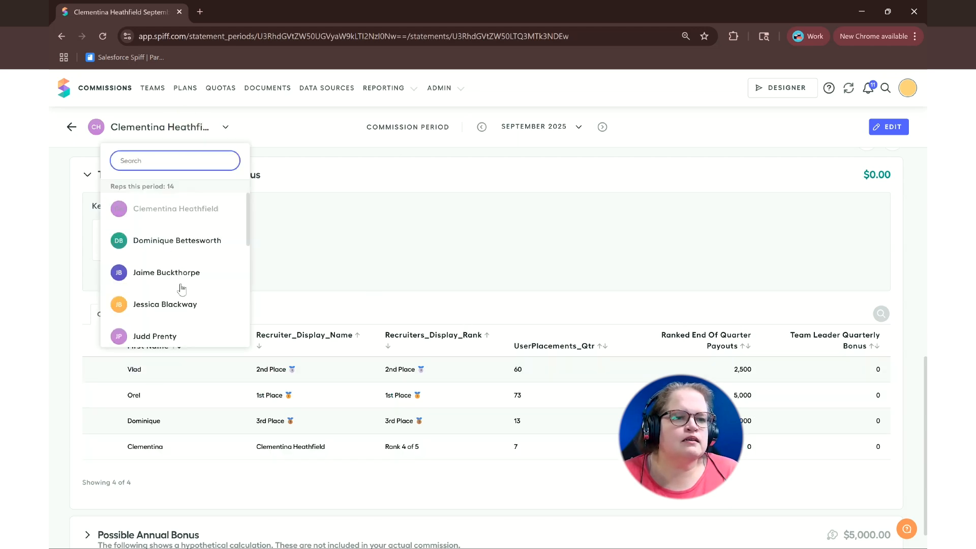
scroll(179, 287, "down", 6)
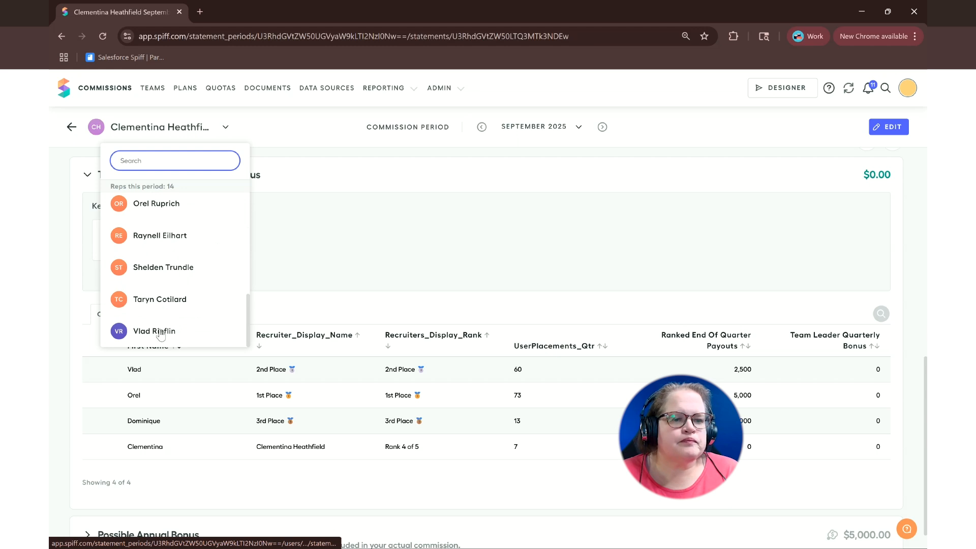
left_click(160, 333)
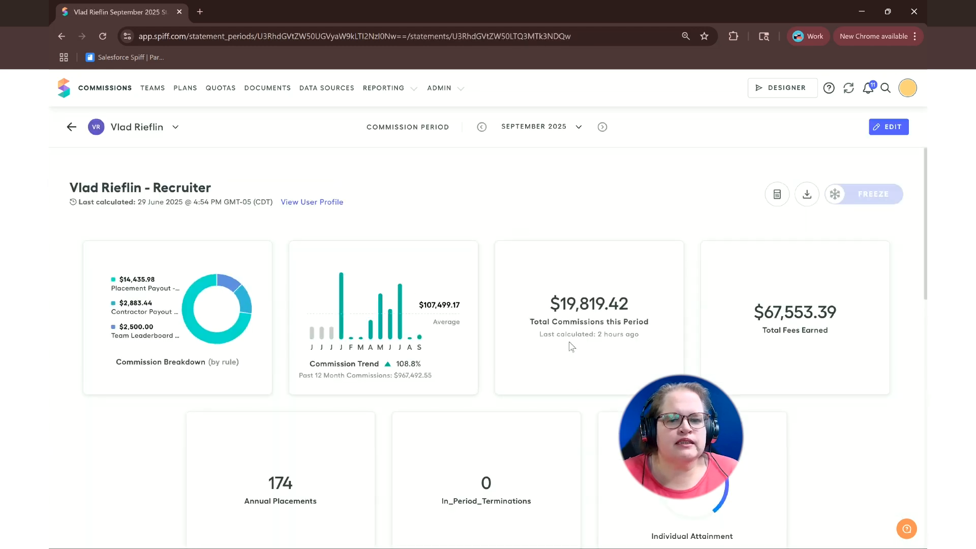
scroll(571, 346, "down", 10)
scroll(559, 348, "up", 3)
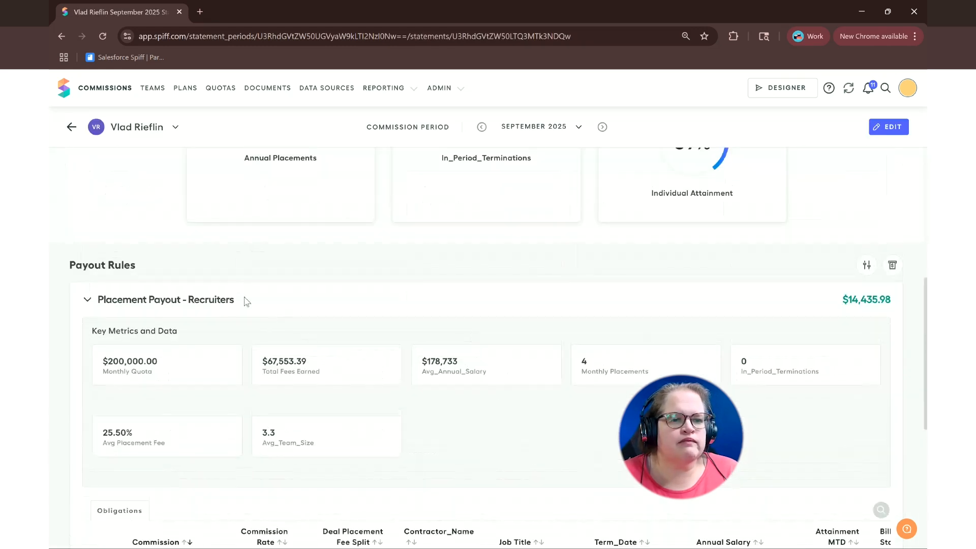
scroll(508, 346, "down", 3)
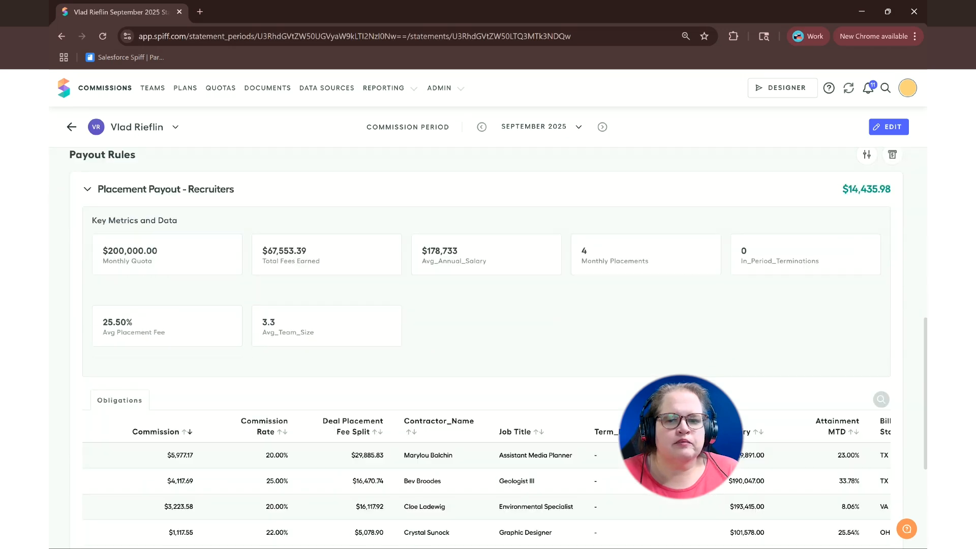
scroll(617, 338, "up", 4)
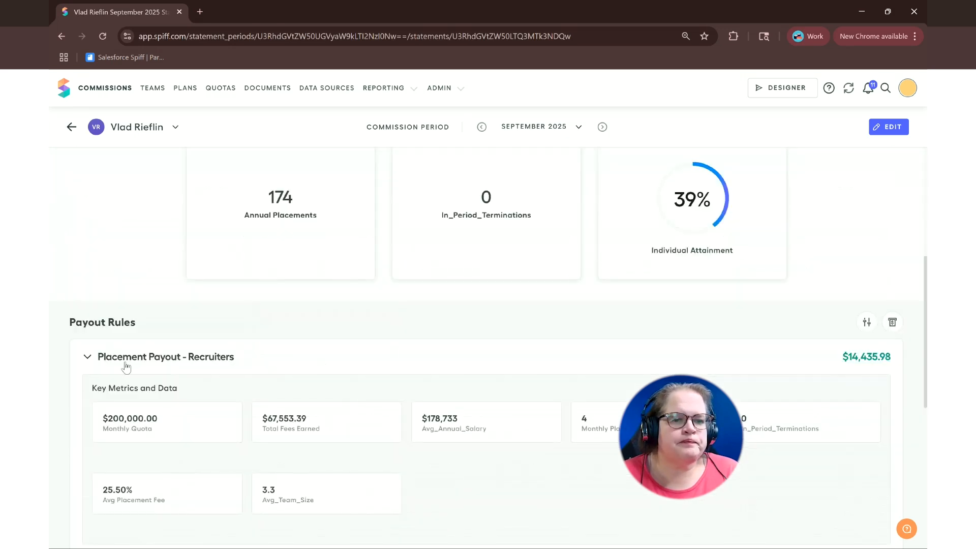
Step: Collapse the Placement Payout - Recruiters rule and expand Team Leaderboard Quarterly Bonus to examine its obligations
left_click(142, 357)
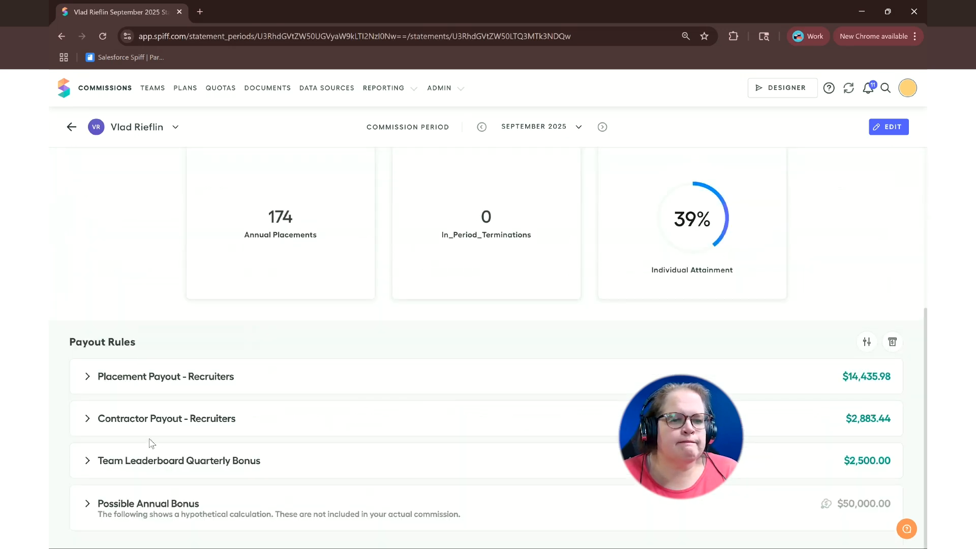
left_click(194, 461)
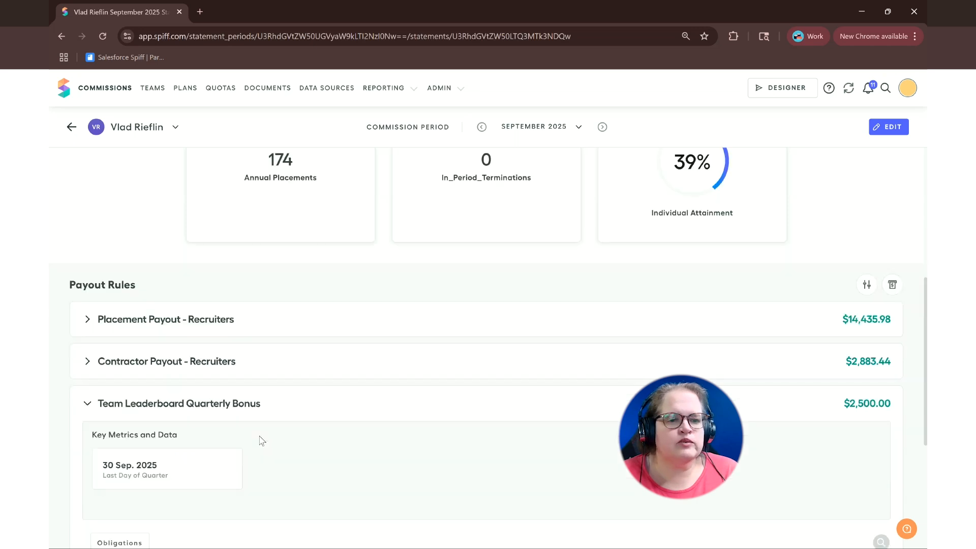
scroll(259, 438, "down", 5)
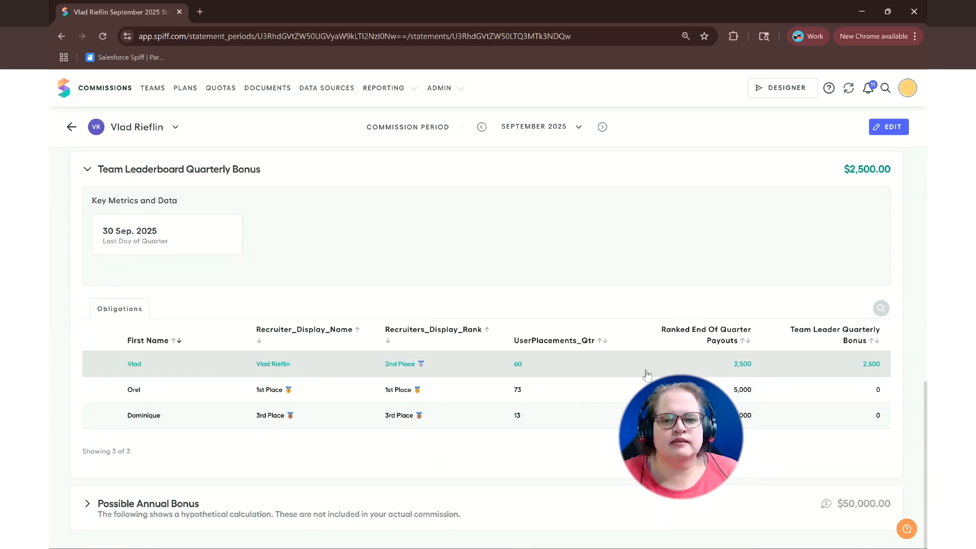
Step: Go to the Designer and display the Users object's data fields
left_click(787, 92)
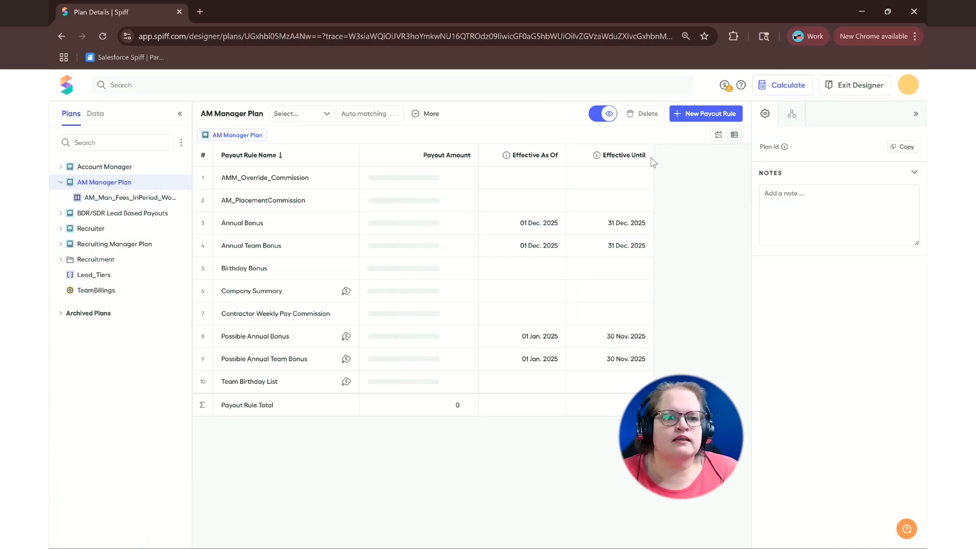
left_click(89, 213)
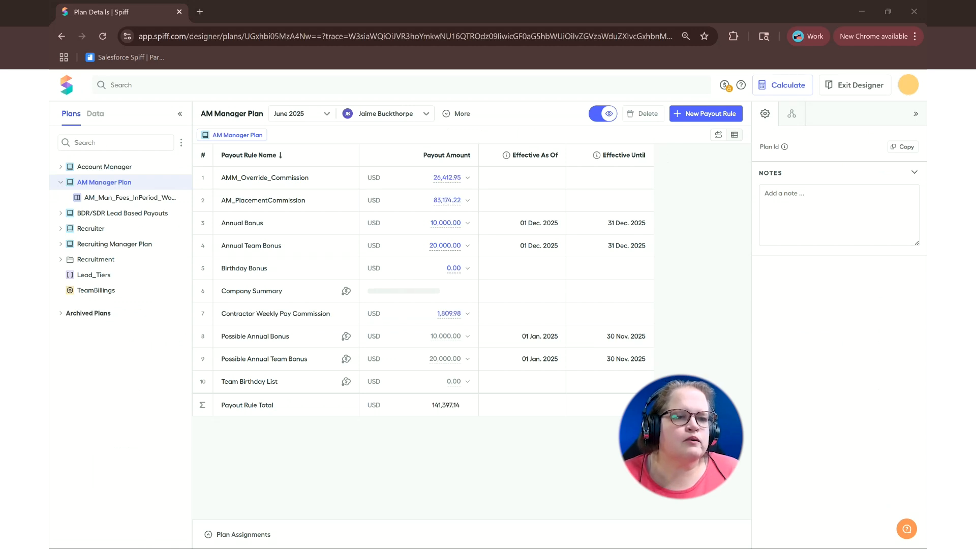
left_click(94, 114)
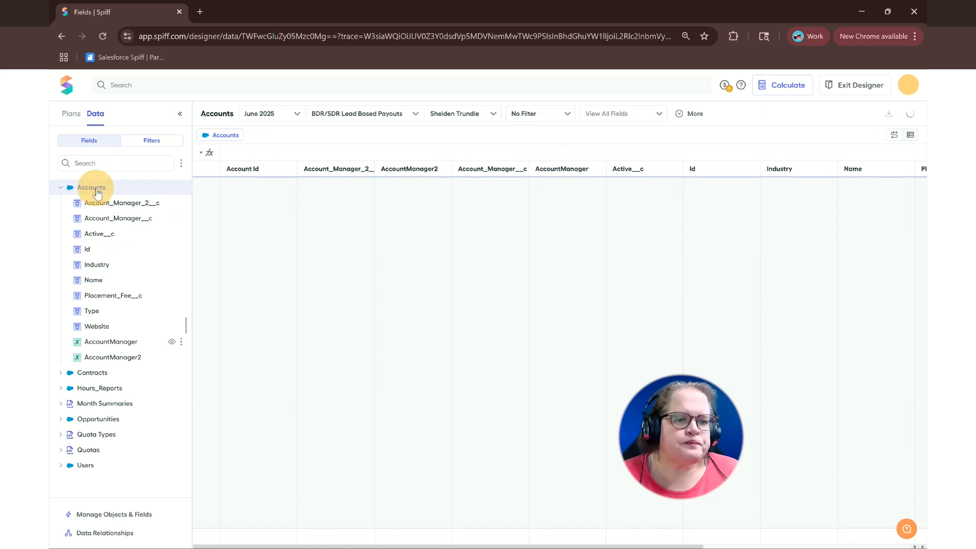
left_click(87, 467)
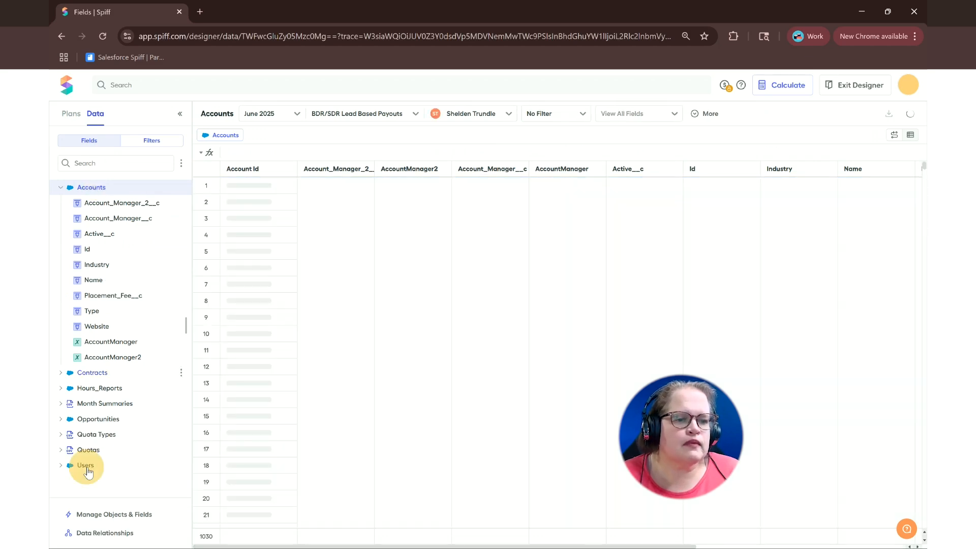
Step: Open the UserPlacements_Qtr calculated field on Users and inspect the HireInQtr and ContractTeamList references in its formula
left_click_drag(321, 546, 563, 546)
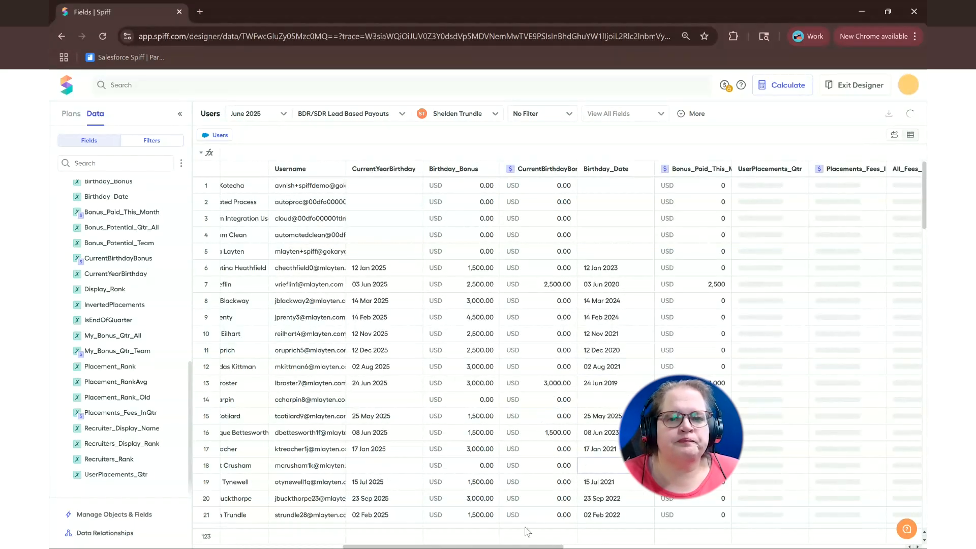
left_click_drag(523, 547, 566, 545)
left_click(619, 172)
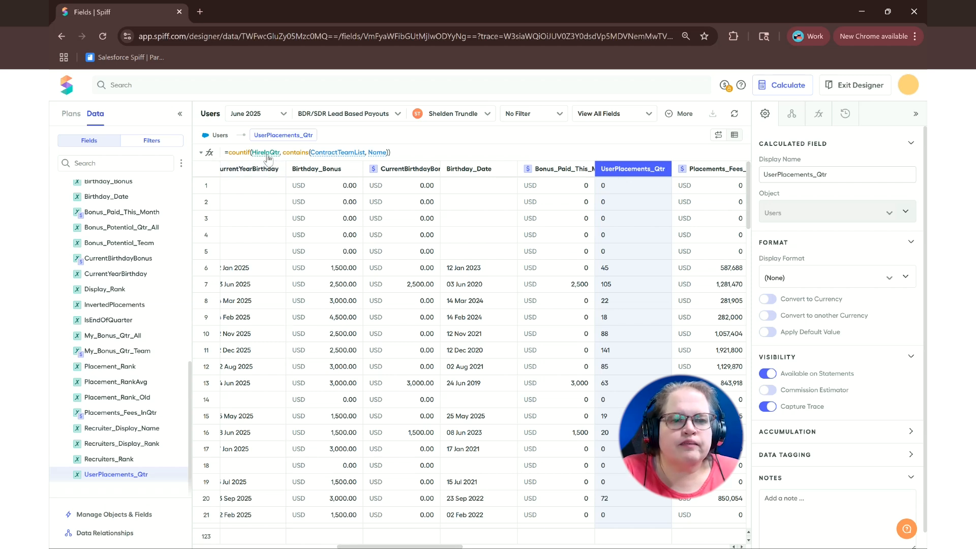
mouse_move(265, 158)
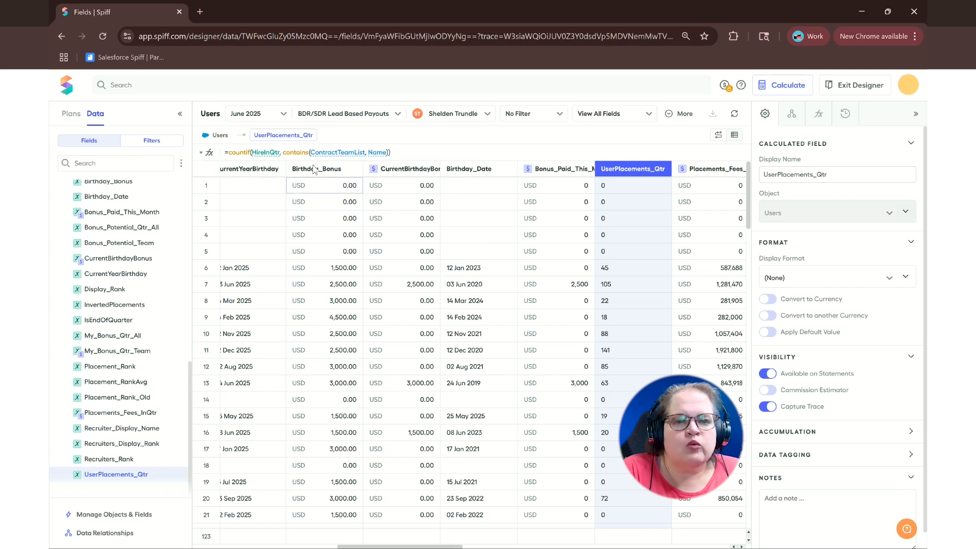
mouse_move(328, 159)
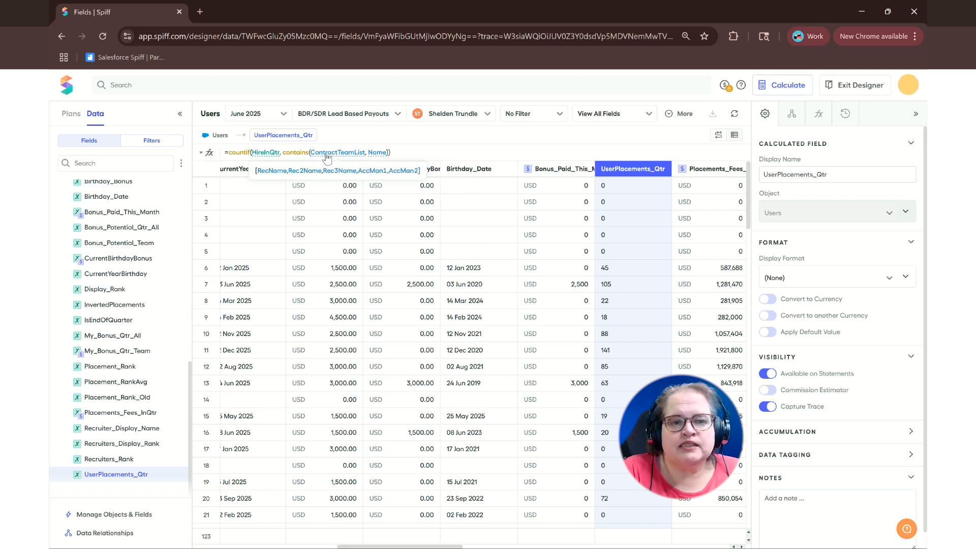
Step: Open the HireInQtr filter from the formula, review its conditions and list its direct dependents
left_click(265, 154)
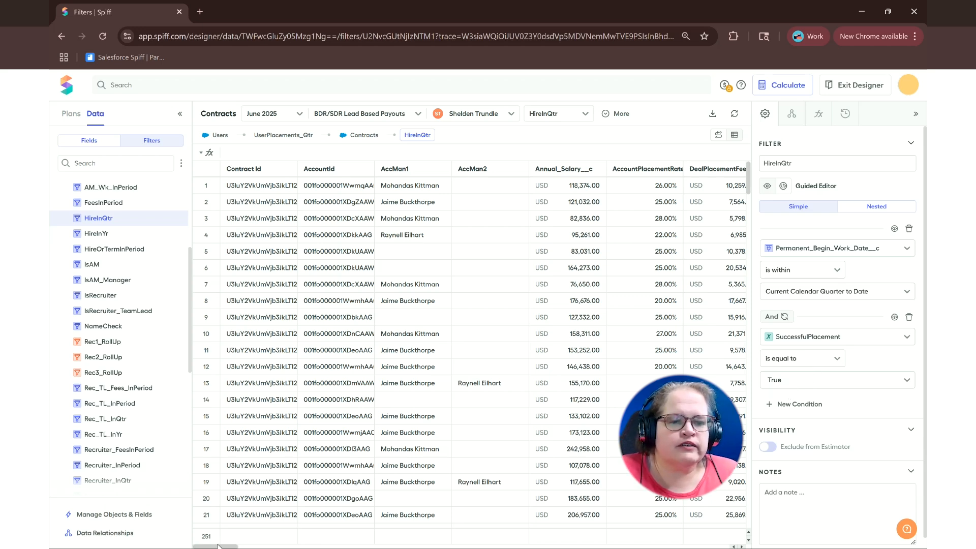
mouse_move(214, 546)
left_mouse_down()
mouse_move(242, 547)
mouse_move(222, 546)
left_mouse_up()
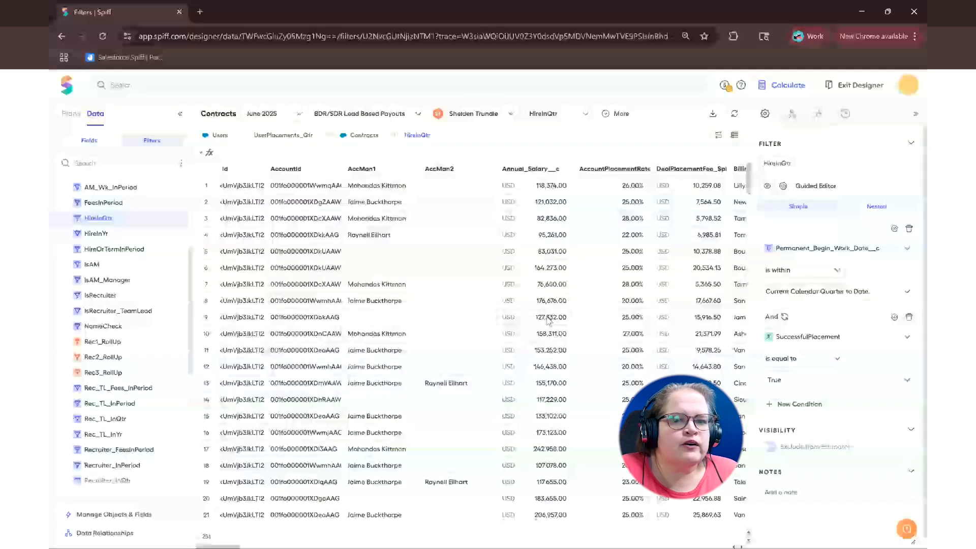
left_click(792, 116)
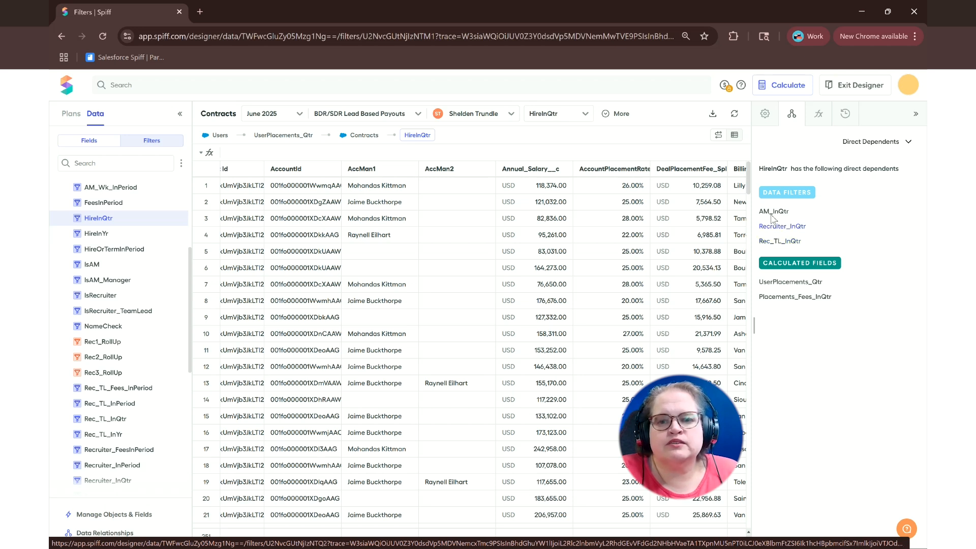
Step: Open the dependent AM_InQtr filter, show its conditions and follow its IsAM condition to that filter's definition
left_click(770, 213)
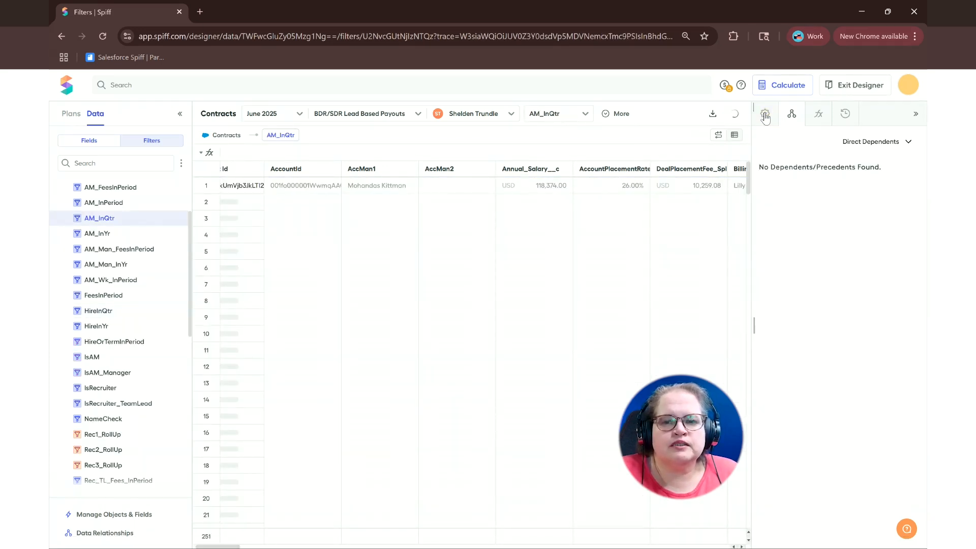
left_click(765, 116)
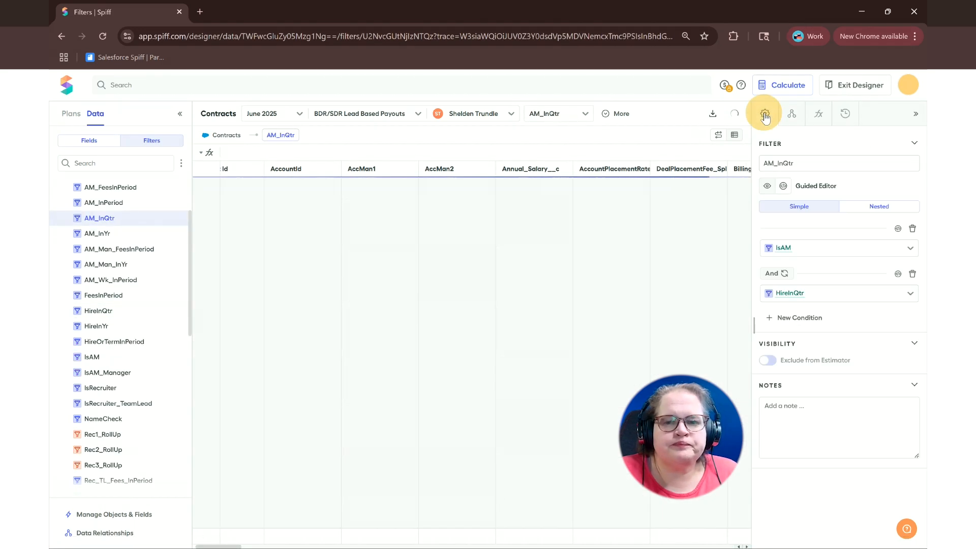
left_click(782, 249)
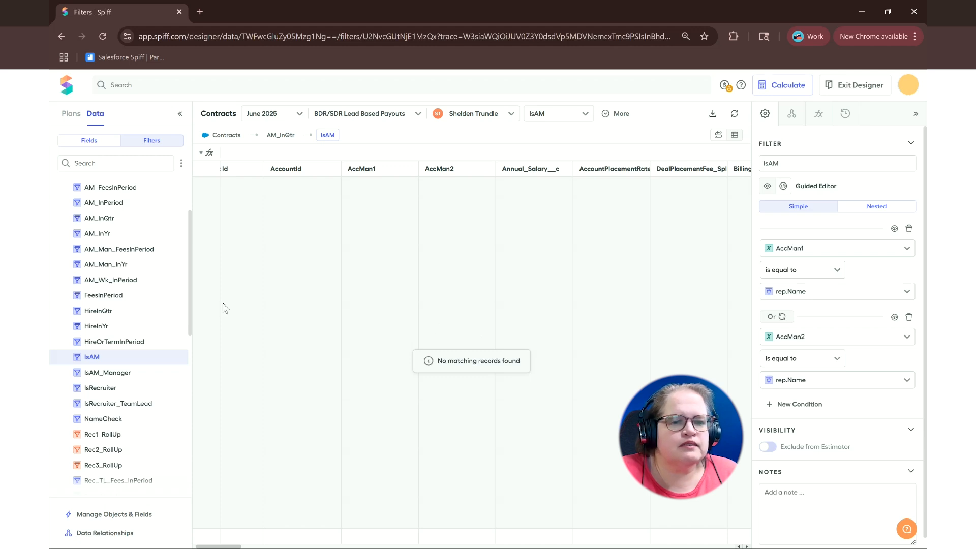
Step: Review the conditions of the IsAM_Manager, IsRecruiter and IsRecruiter_TeamLead filters, including the Rec1_RollUp formula
left_click(114, 378)
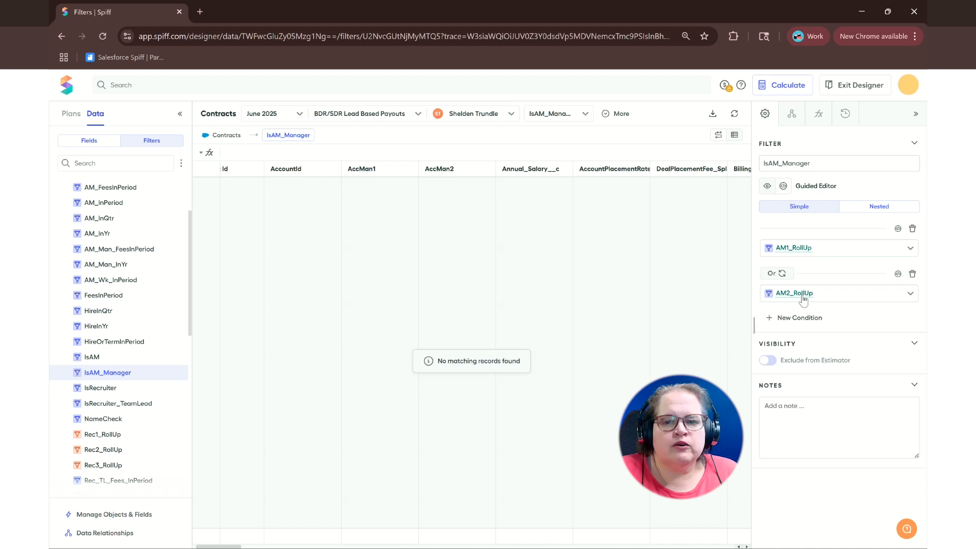
left_click(111, 392)
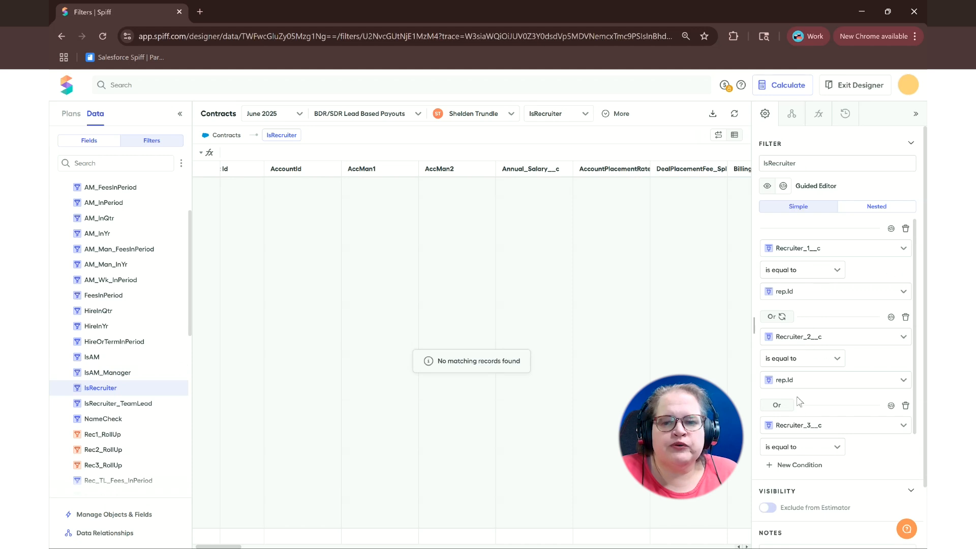
scroll(806, 409, "down", 1)
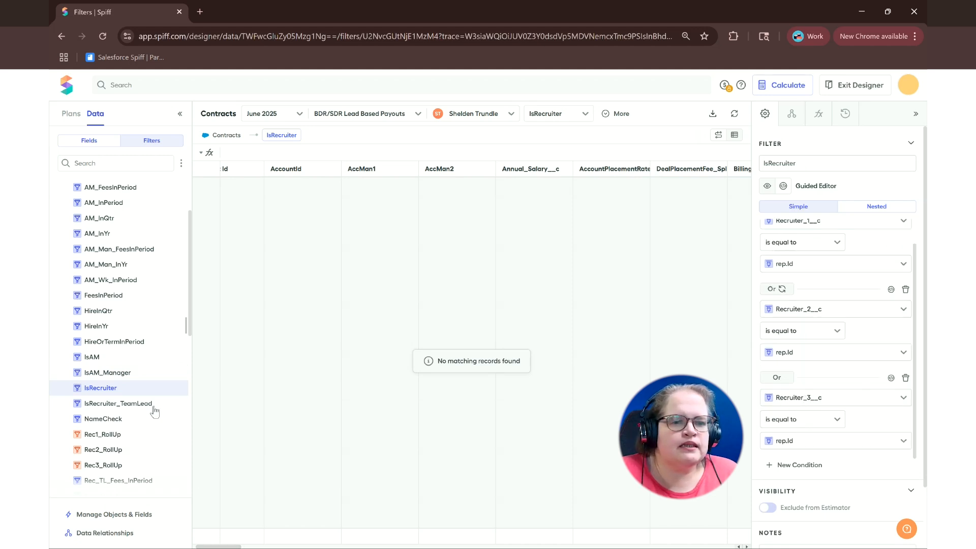
left_click(122, 404)
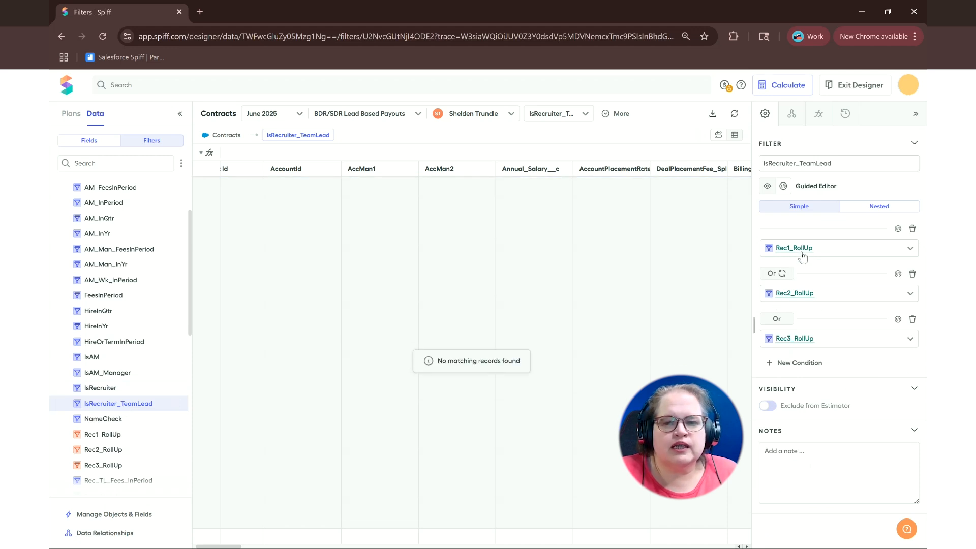
mouse_move(798, 252)
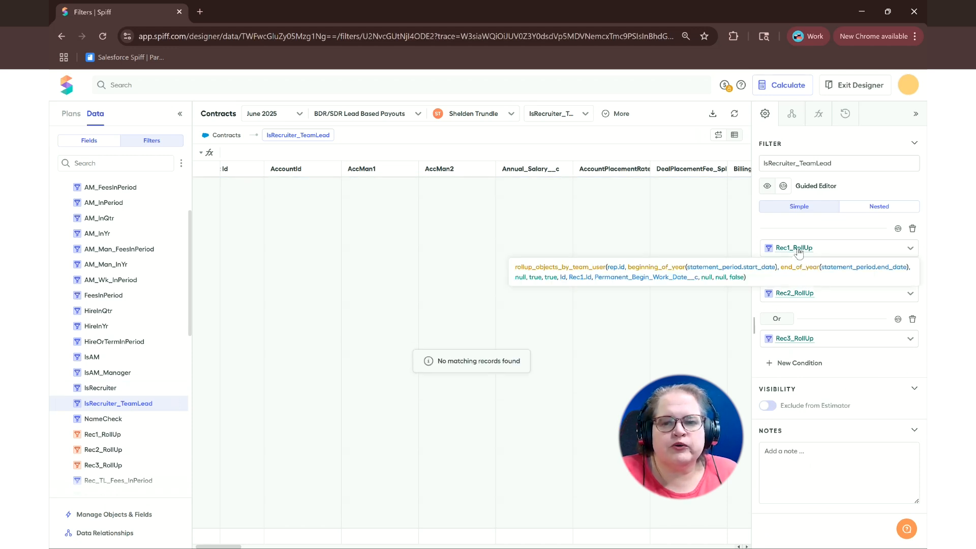
Step: Open the Rec1_RollUp filter from IsRecruiter_TeamLead, review its rollup, matching and timeframe settings, and look through the other Contracts filters
left_click(797, 248)
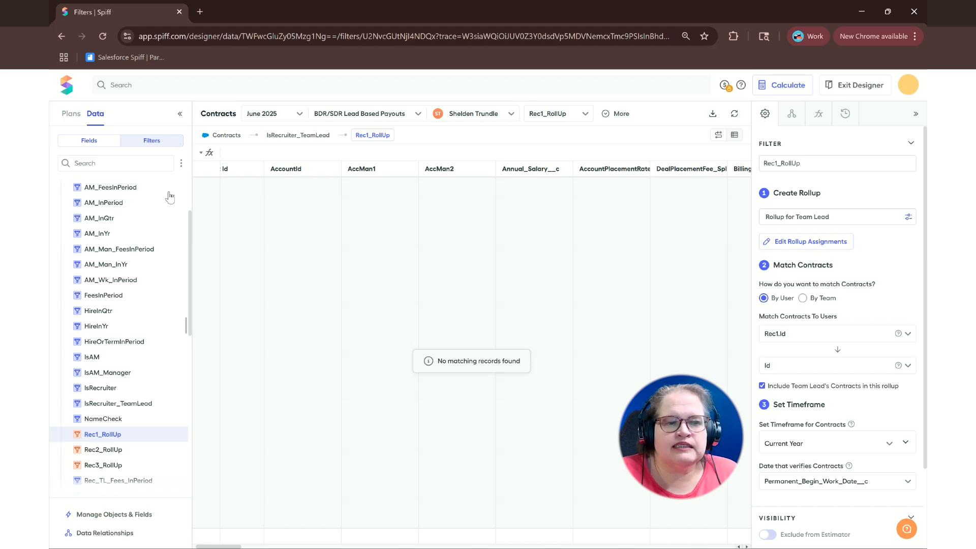
scroll(132, 285, "up", 3)
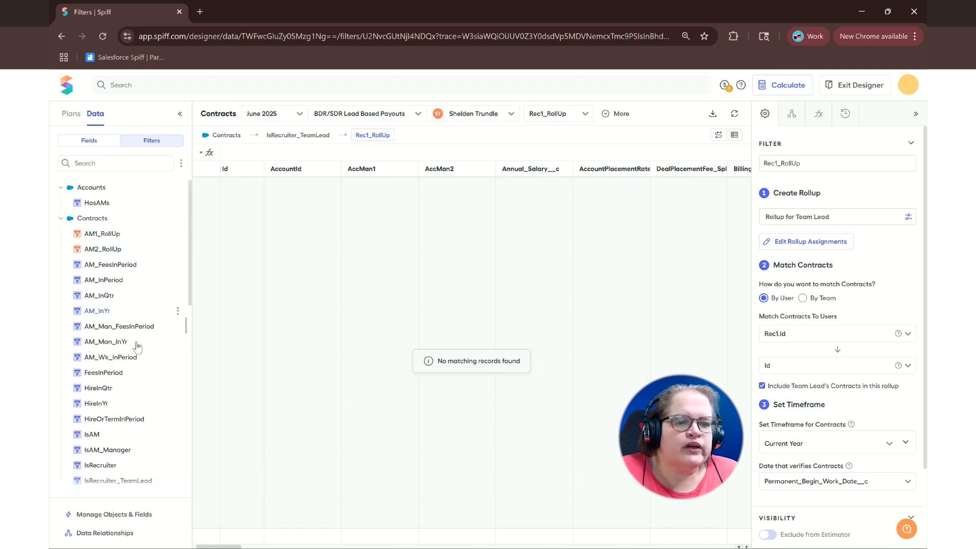
scroll(136, 348, "down", 5)
scroll(136, 349, "up", 3)
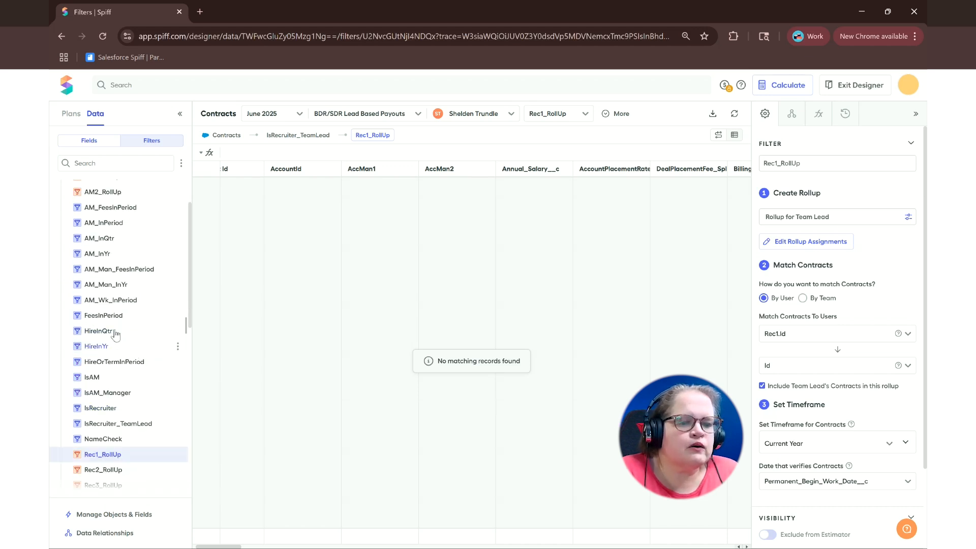
left_click_drag(109, 333, 131, 363)
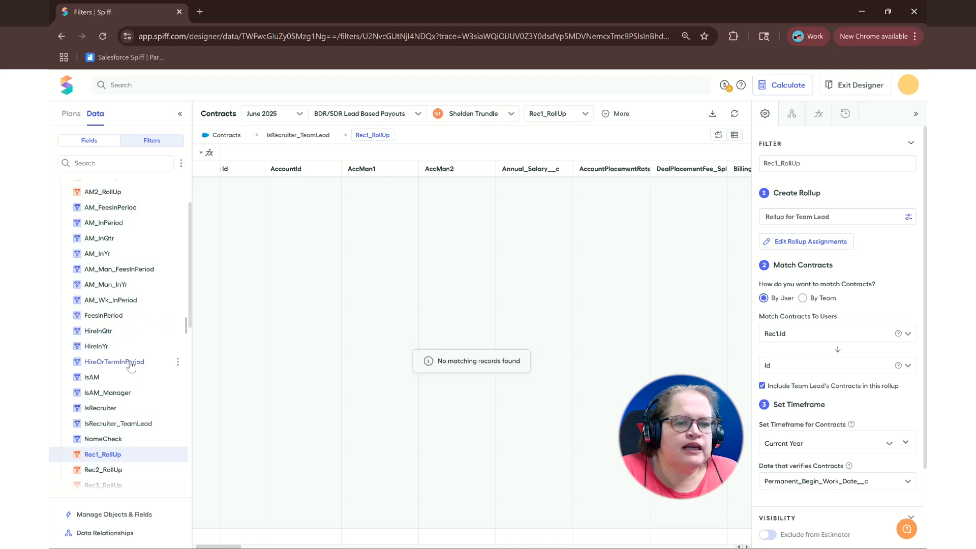
scroll(130, 370, "down", 2)
scroll(127, 371, "up", 2)
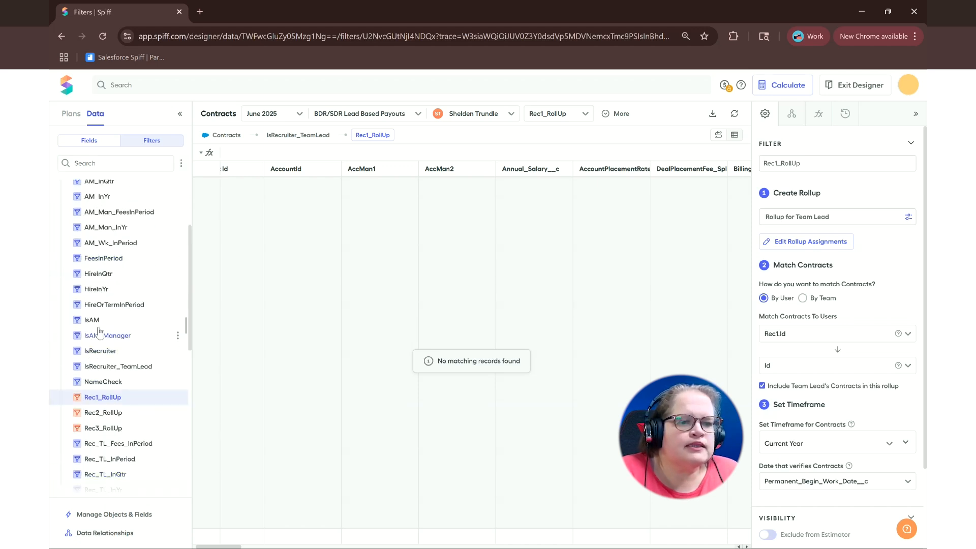
scroll(94, 331, "up", 2)
scroll(93, 337, "down", 3)
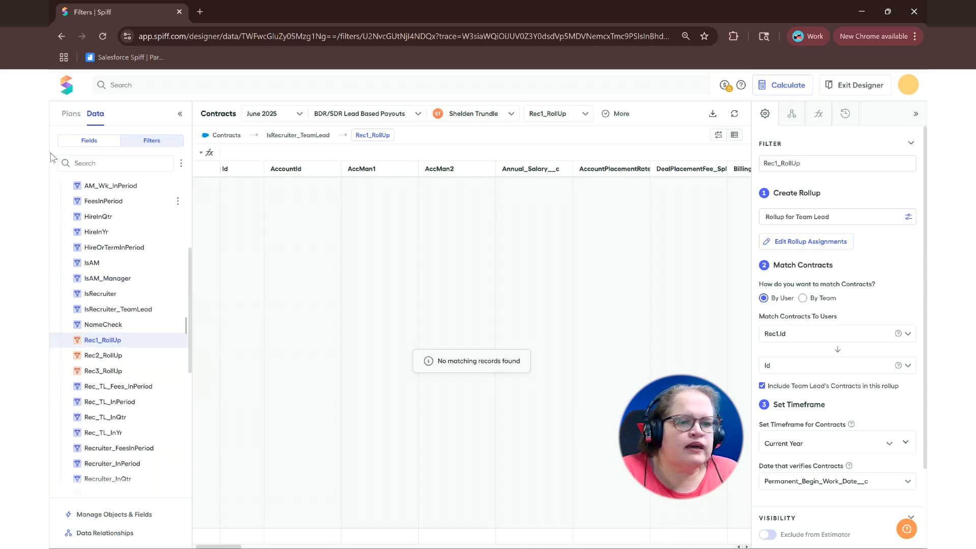
Step: Open the ContractTeamList calculated field on Contracts and examine its formula alongside the recruiter name columns it combines
left_click(89, 140)
mouse_move(271, 192)
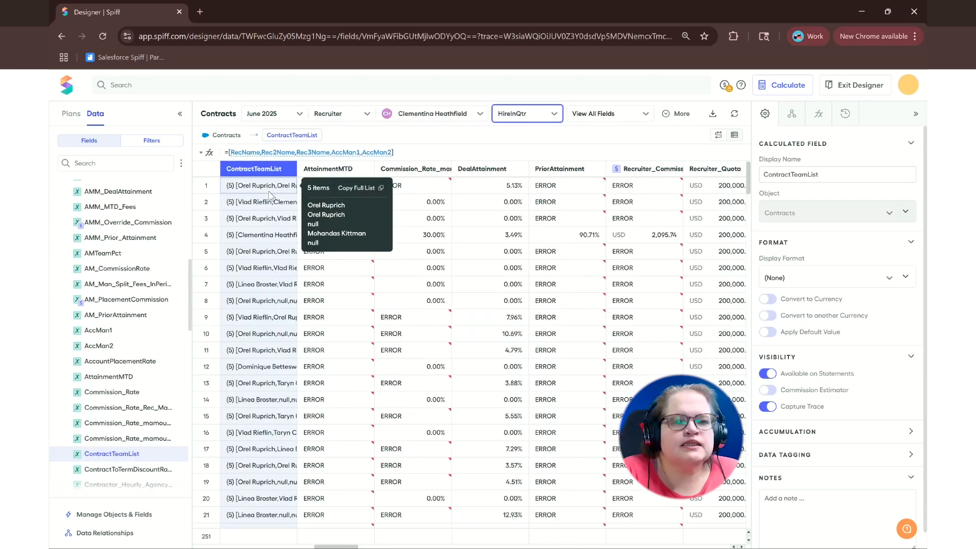
mouse_move(255, 154)
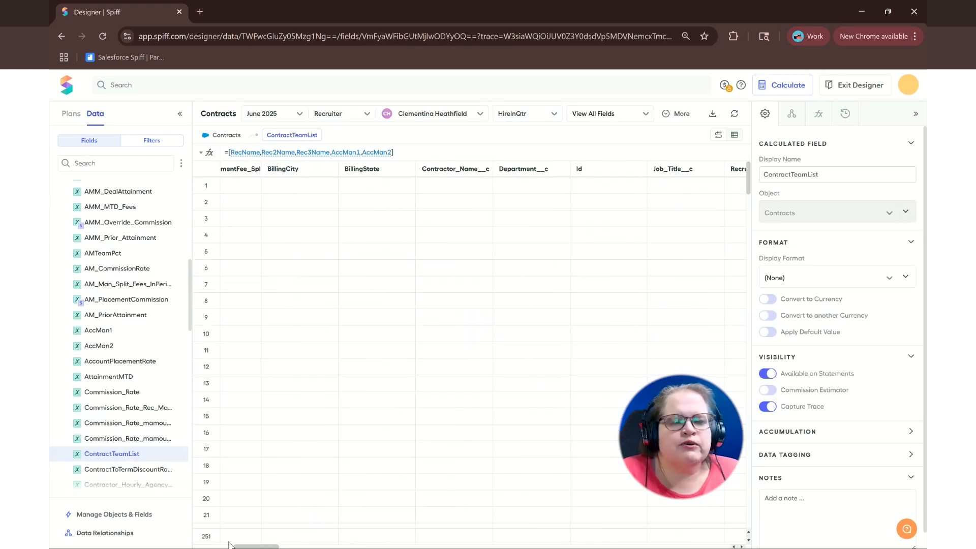
left_click_drag(254, 547, 222, 546)
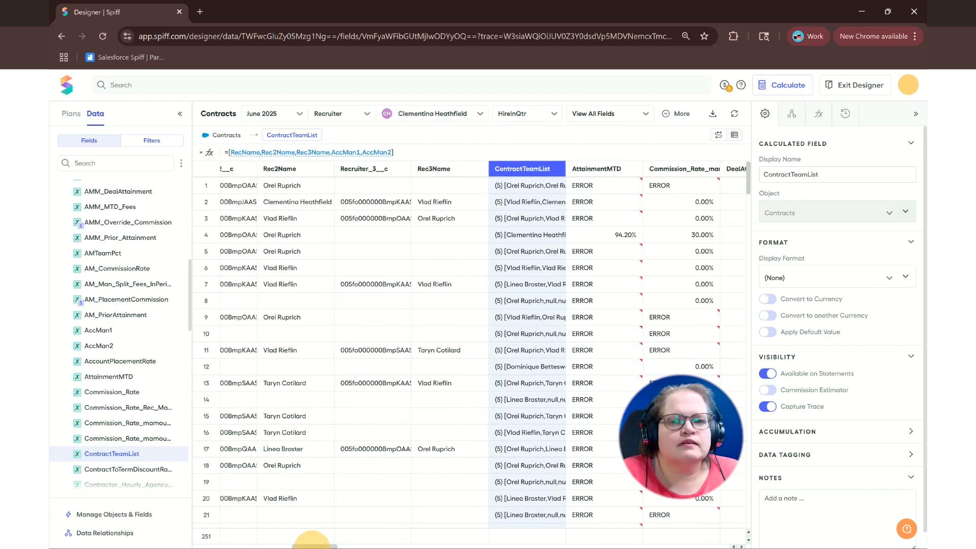
left_click_drag(314, 546, 305, 547)
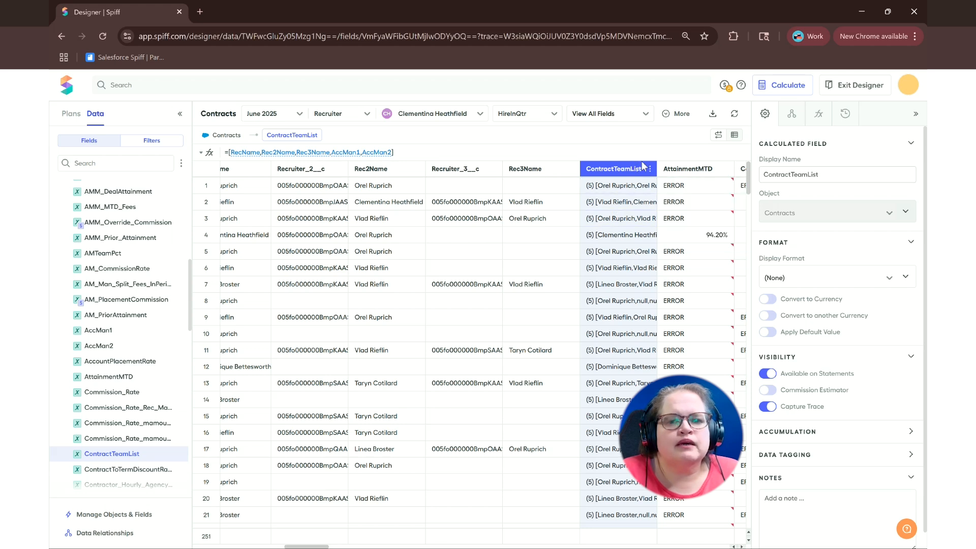
Step: Widen the ContractTeamList column and inspect the full list of team members in several contract rows
left_click_drag(658, 168, 720, 169)
left_click(674, 268)
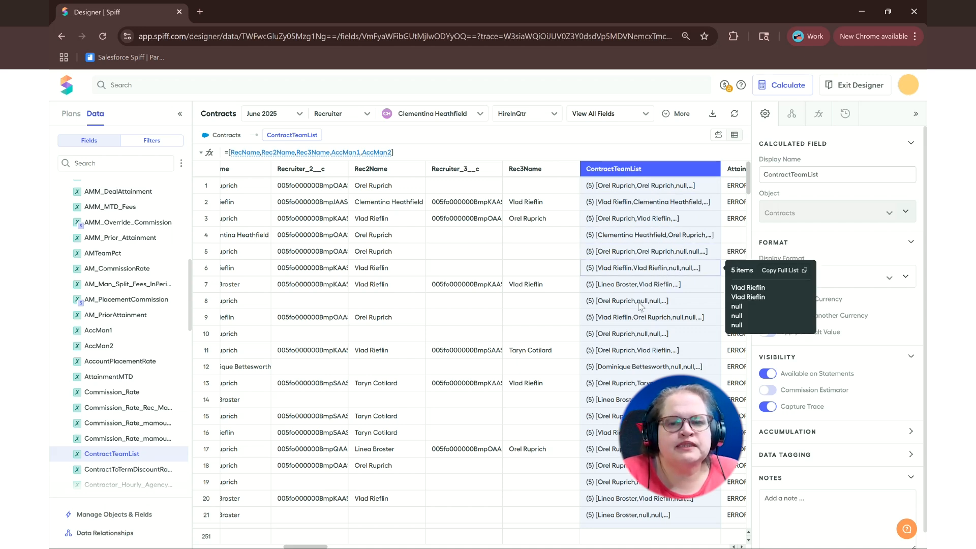
left_click(631, 320)
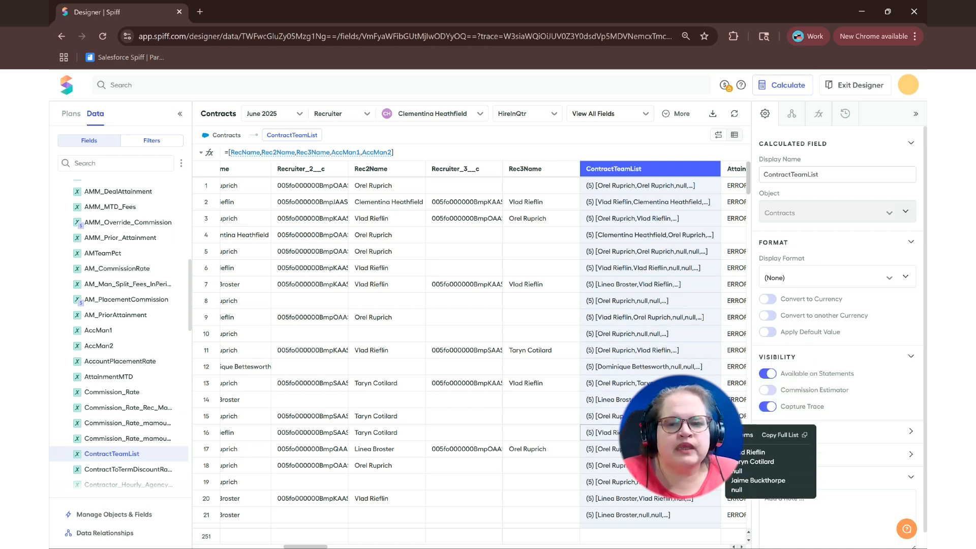
scroll(599, 432, "down", 3)
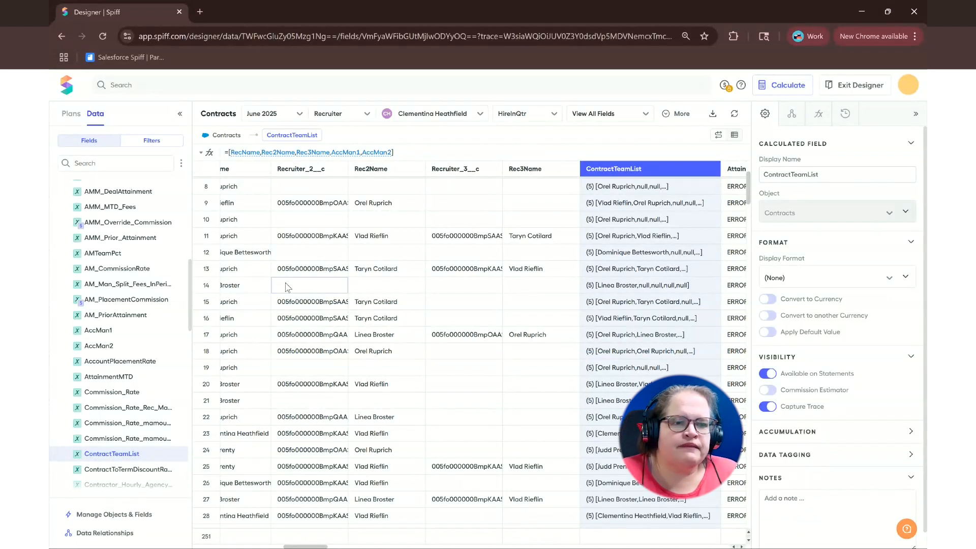
Step: Open the Users object and select its UserPlacements_Qtr field to review the countif formula
scroll(103, 387, "down", 5)
scroll(103, 386, "down", 10)
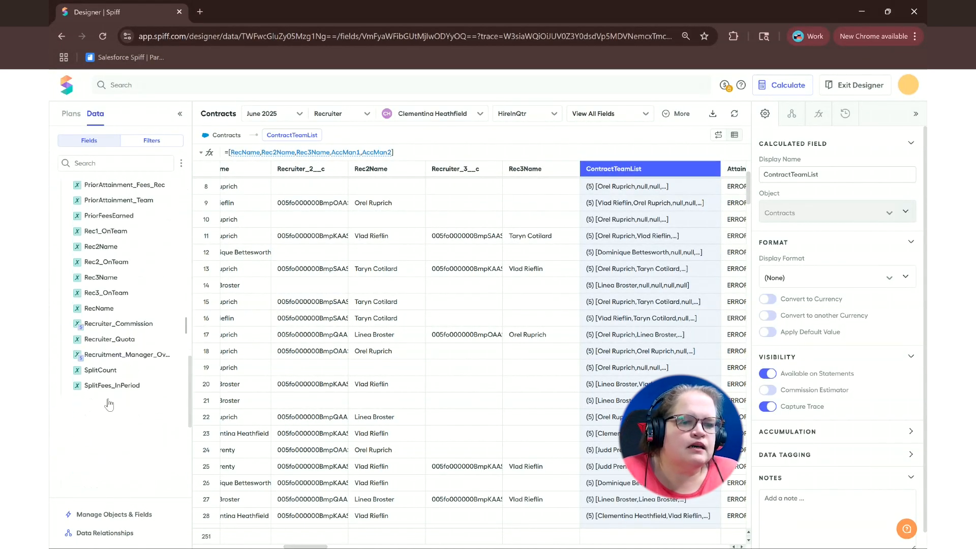
left_click(85, 474)
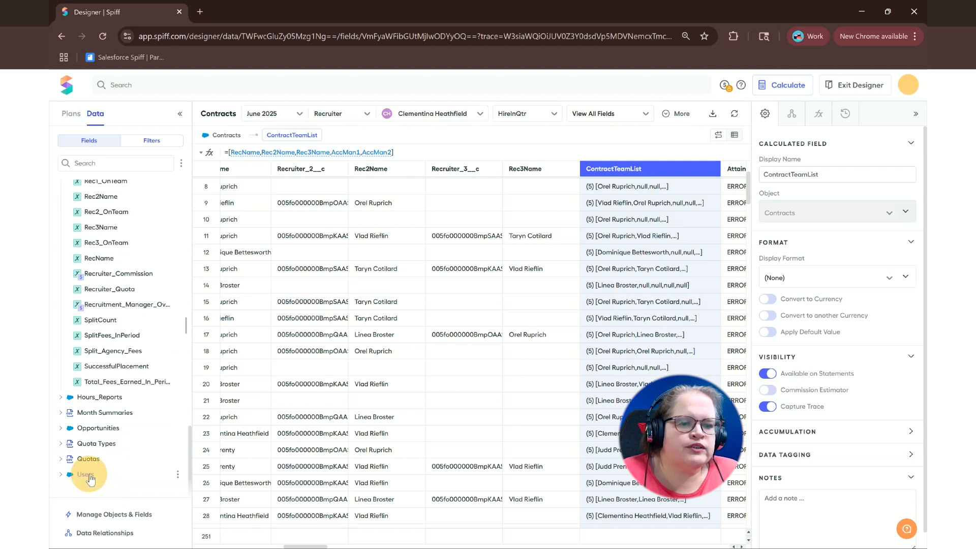
scroll(136, 459, "down", 1)
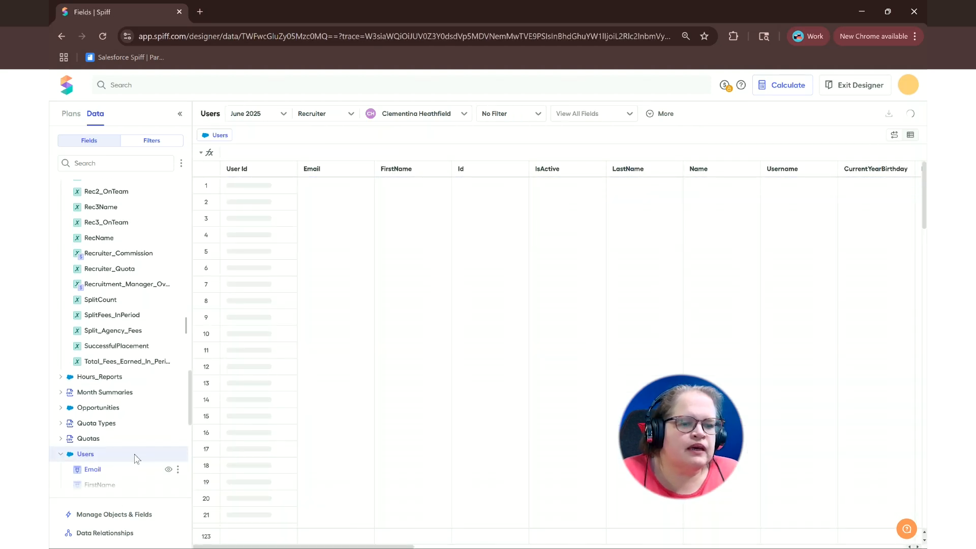
scroll(140, 459, "down", 5)
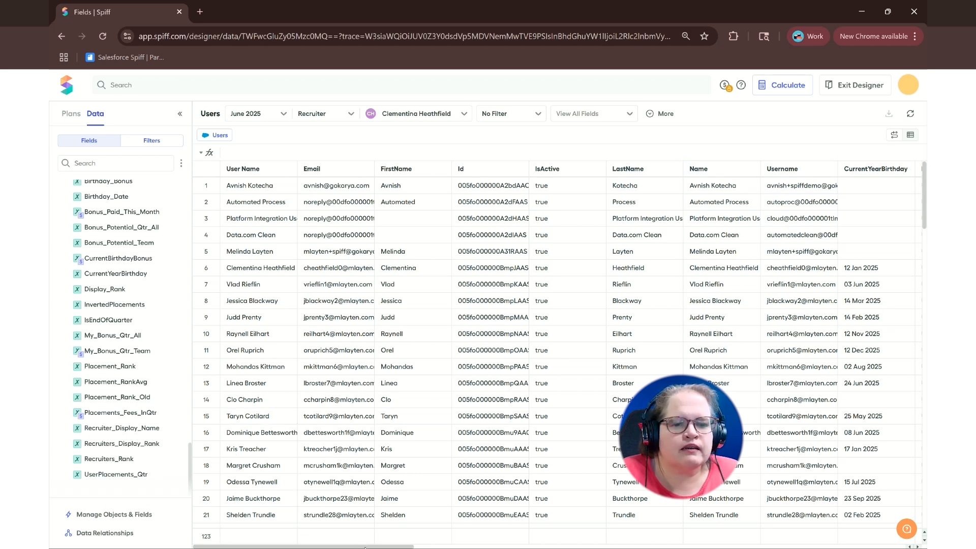
left_click_drag(364, 548, 609, 540)
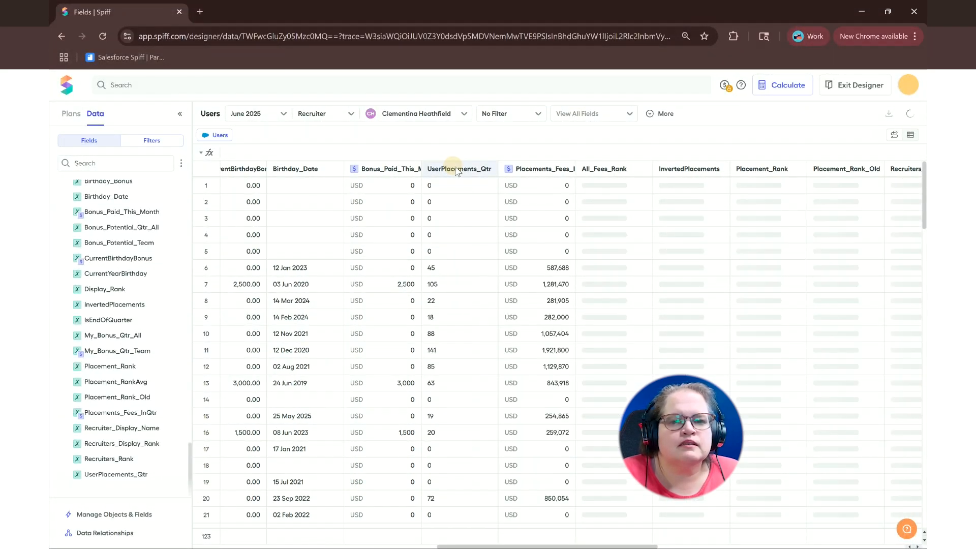
left_click(455, 168)
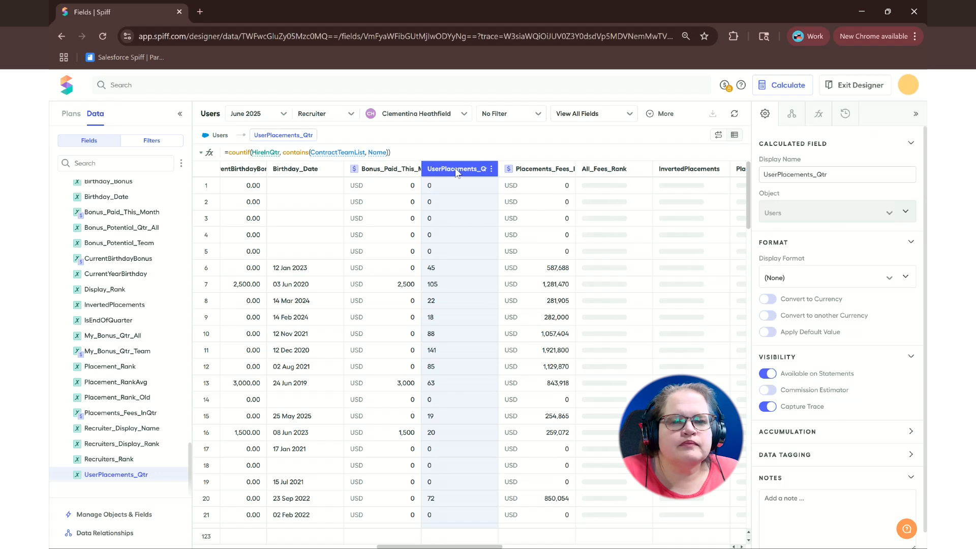
mouse_move(328, 155)
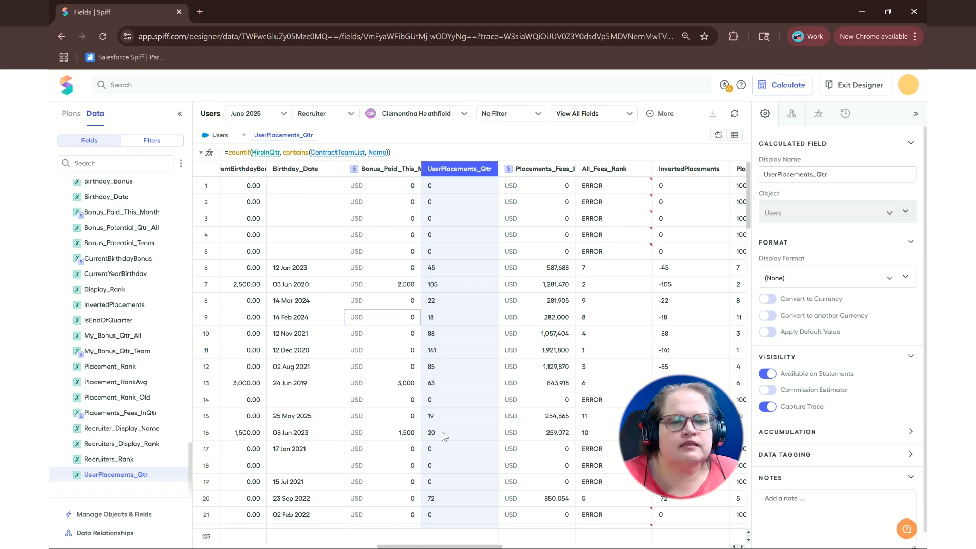
Step: Examine the Name column on Users in relation to the HireInQtr and ContractTeamList references in the UserPlacements_Qtr formula
left_click_drag(435, 547, 314, 545)
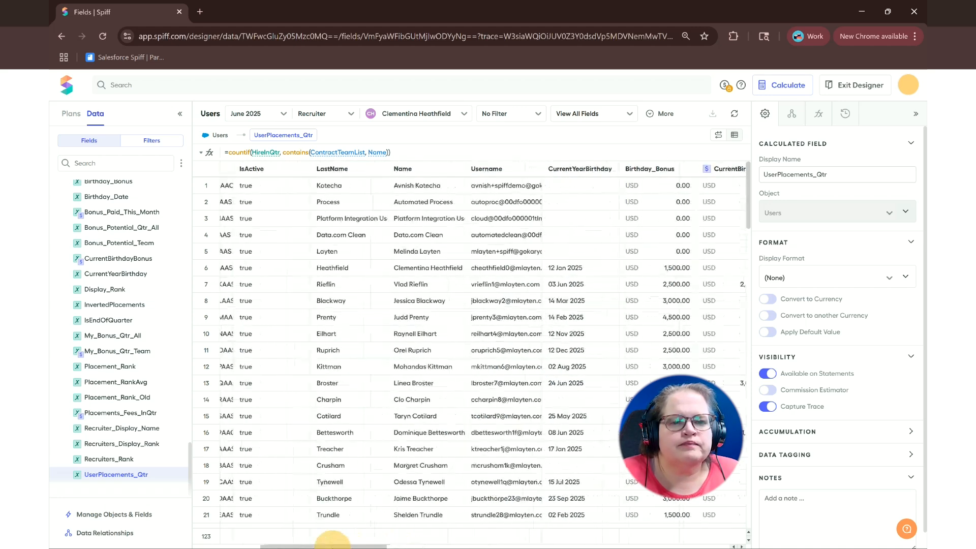
left_click(424, 288)
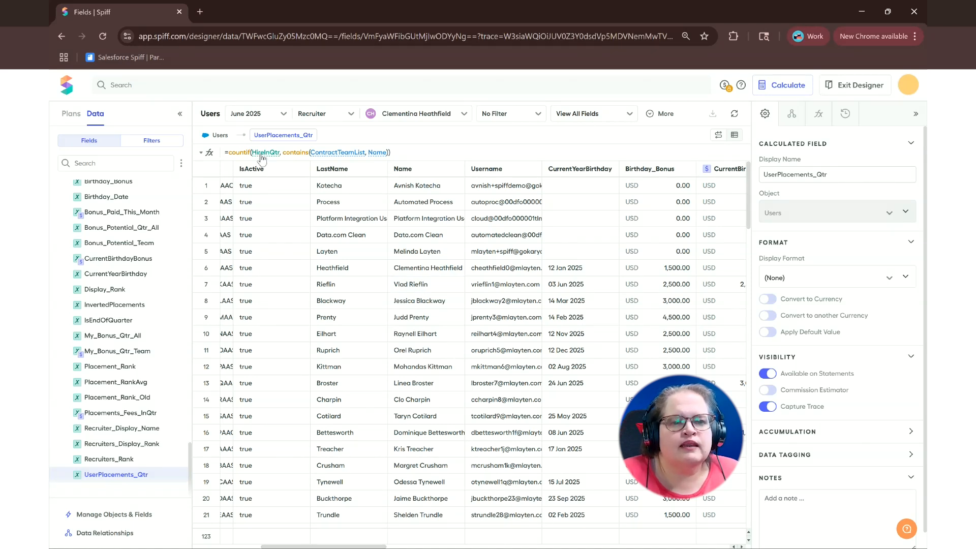
mouse_move(261, 158)
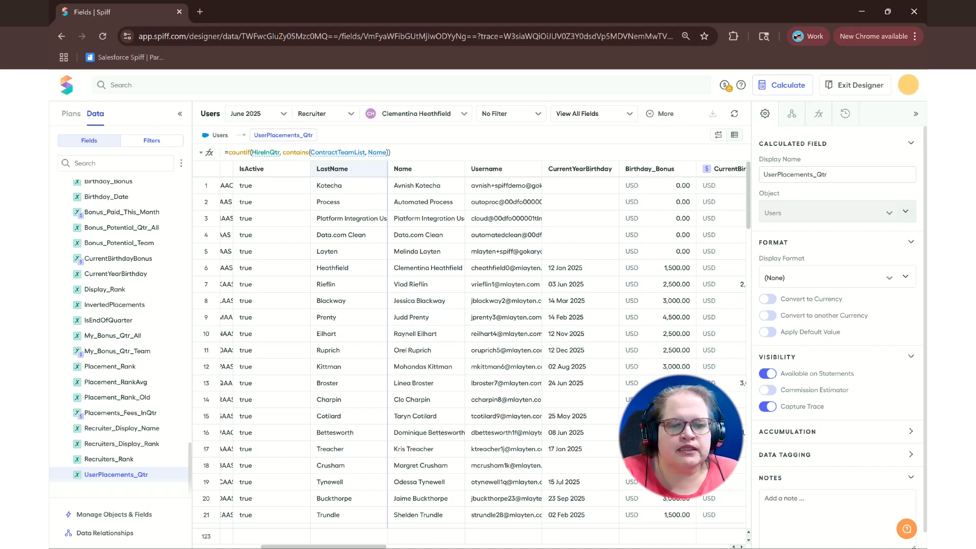
Step: Switch the selected Recruiter plan user to the second person listed and compare the placement, fee and rank columns on Users
left_click_drag(364, 544, 477, 542)
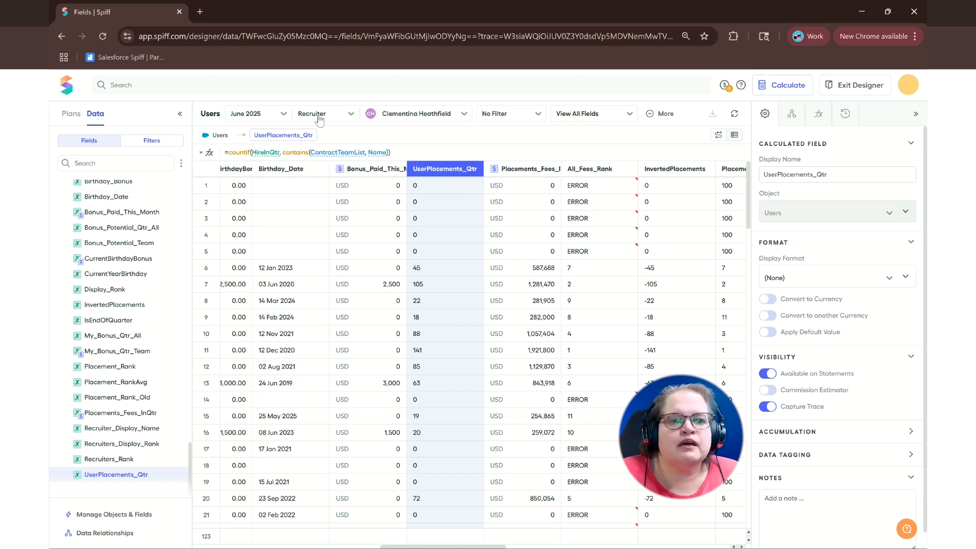
left_click(412, 114)
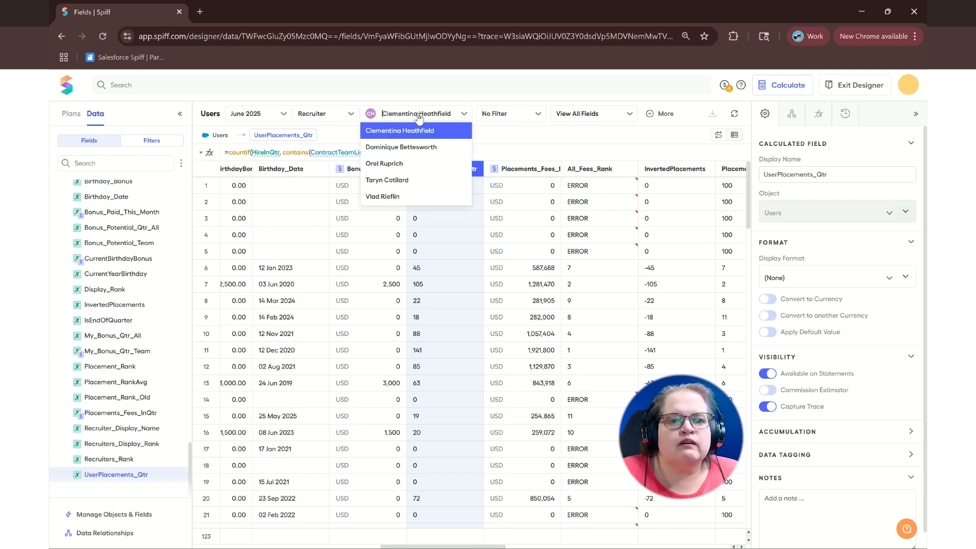
left_click(412, 148)
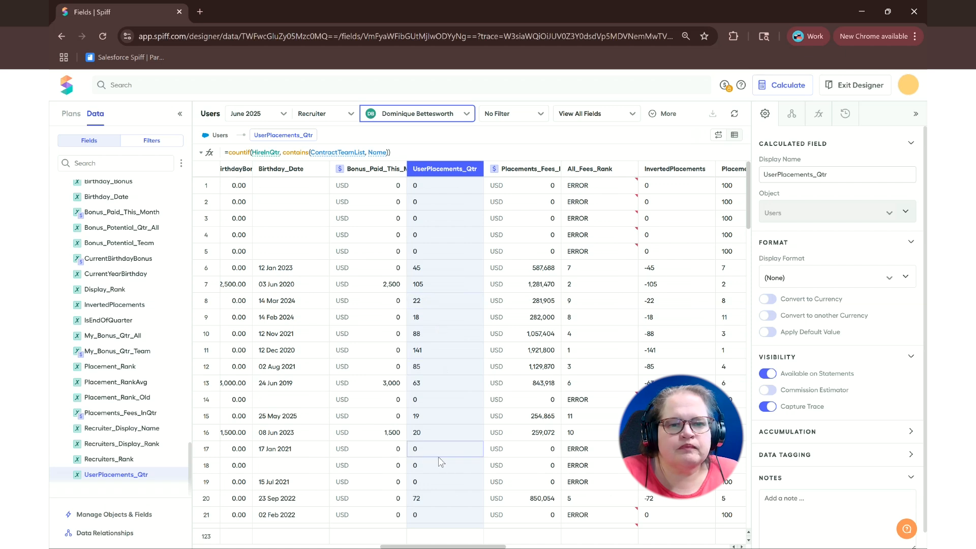
left_click_drag(487, 546, 542, 543)
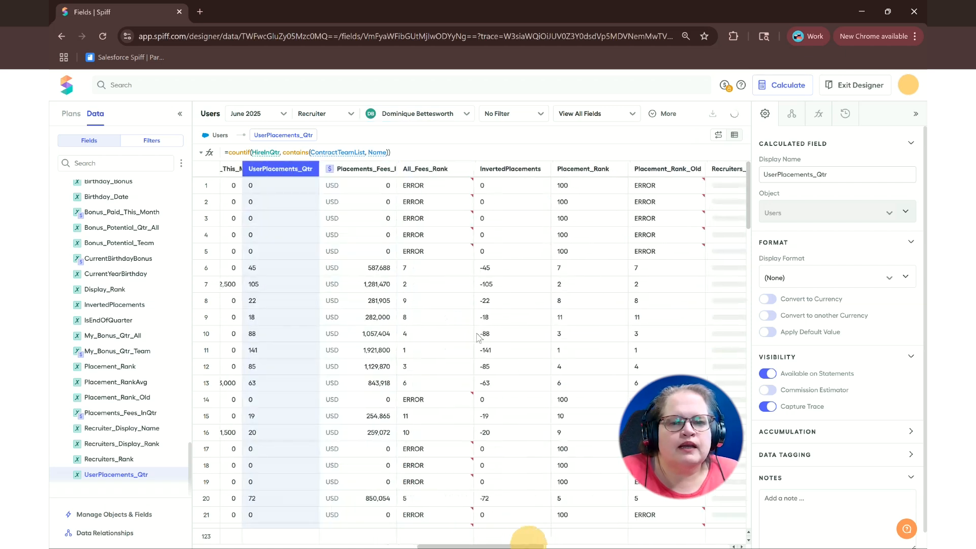
Step: Open the Placements_Fees_InQtr field and review its sumif formula, including the DealPlacementFee_Split reference
left_click(371, 169)
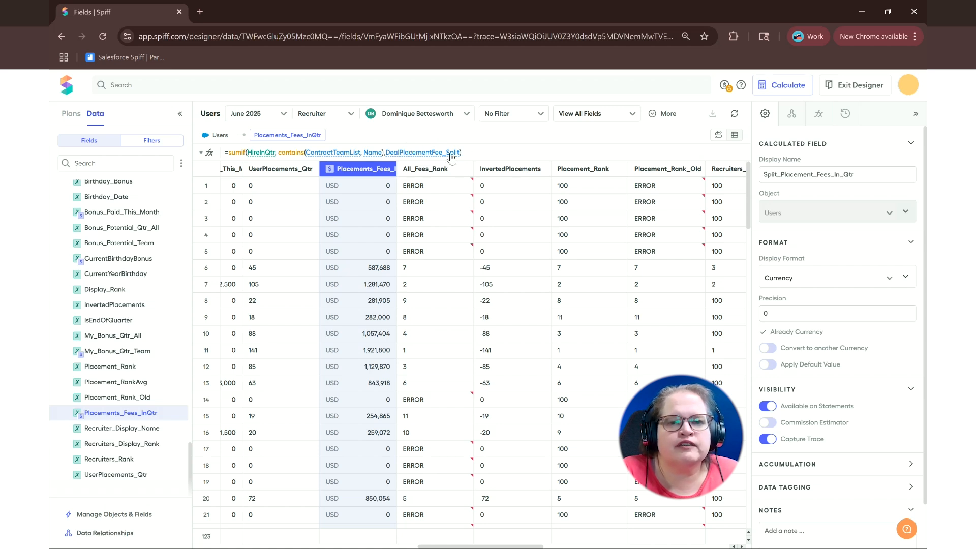
mouse_move(451, 156)
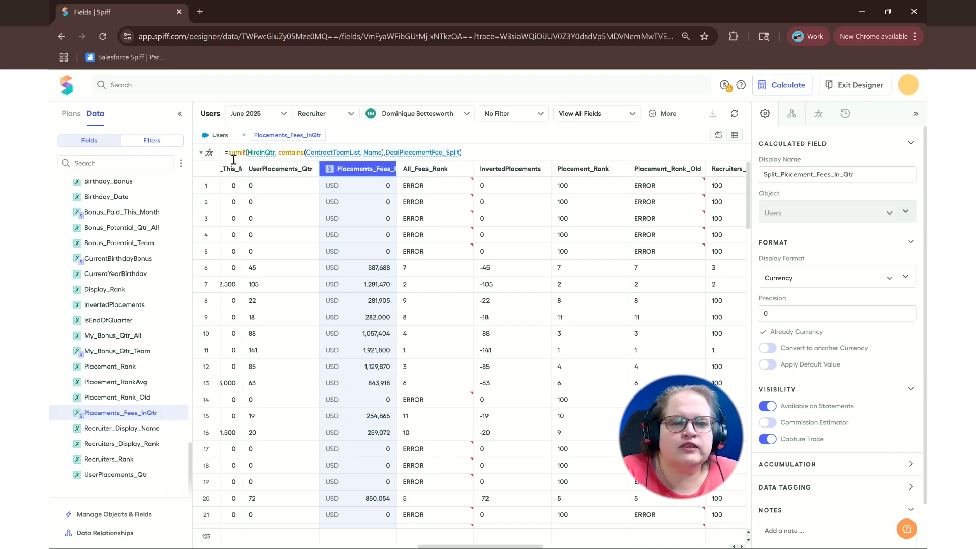
mouse_move(420, 158)
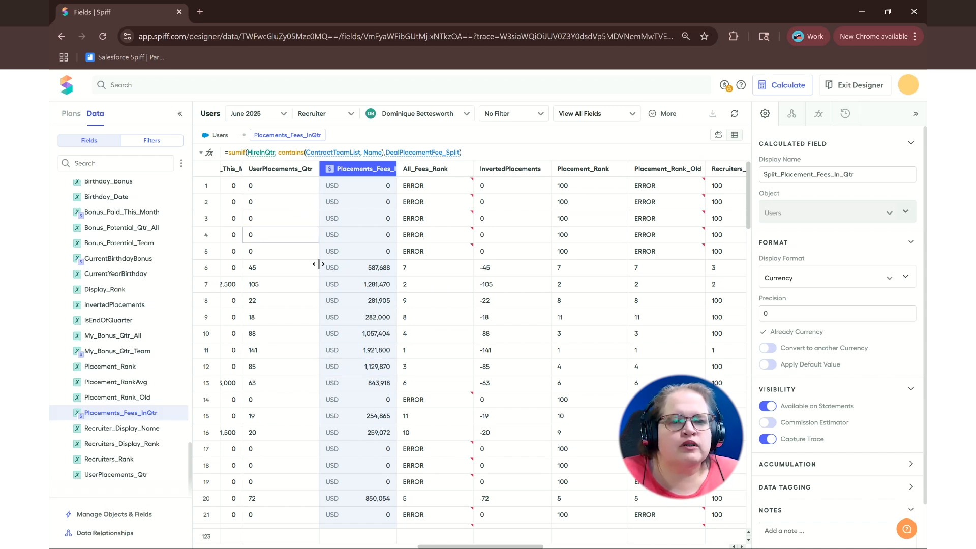
scroll(416, 189, "left", 1)
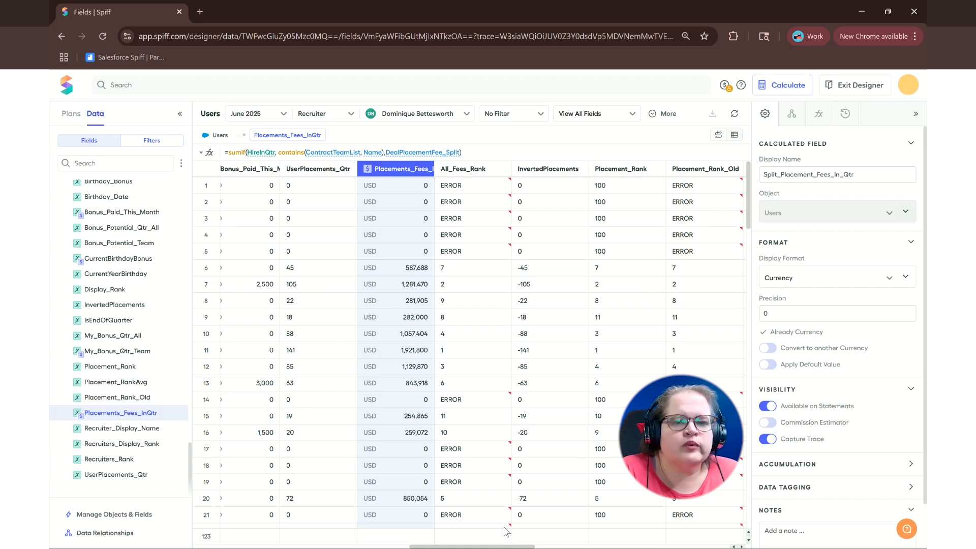
Step: Inspect the error details of several All_Fees_Rank cells and open the Placement_Rank field to review how its formula handles zero placements
left_click(474, 186)
left_click(476, 251)
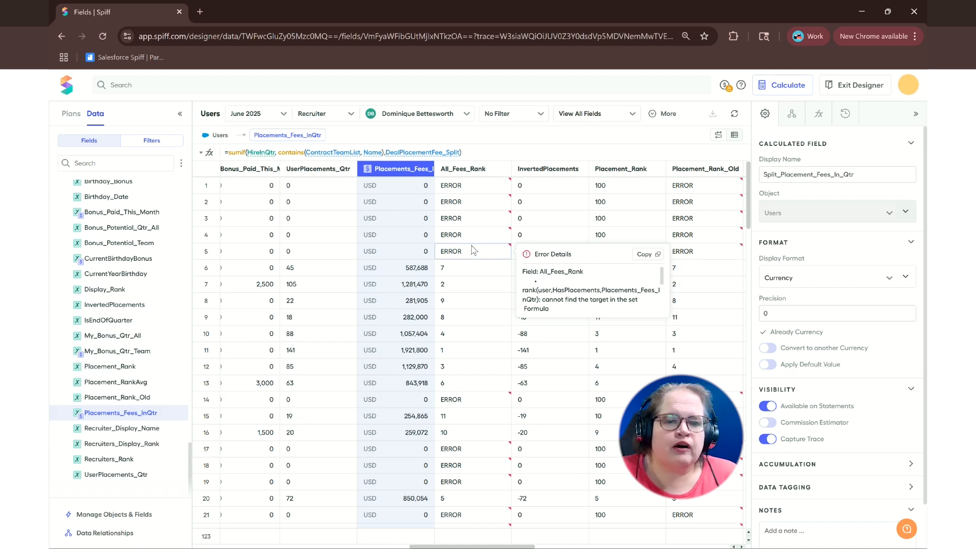
left_click(464, 184)
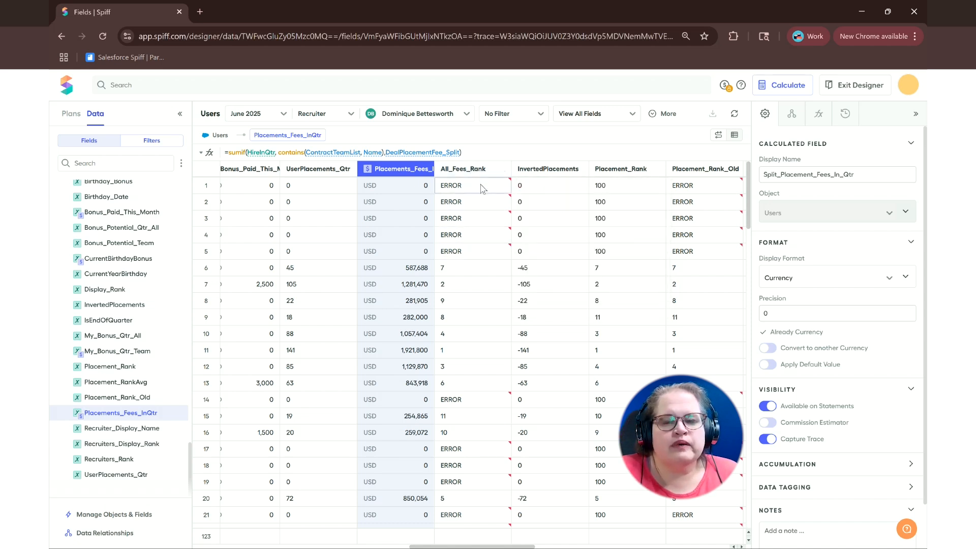
mouse_move(456, 184)
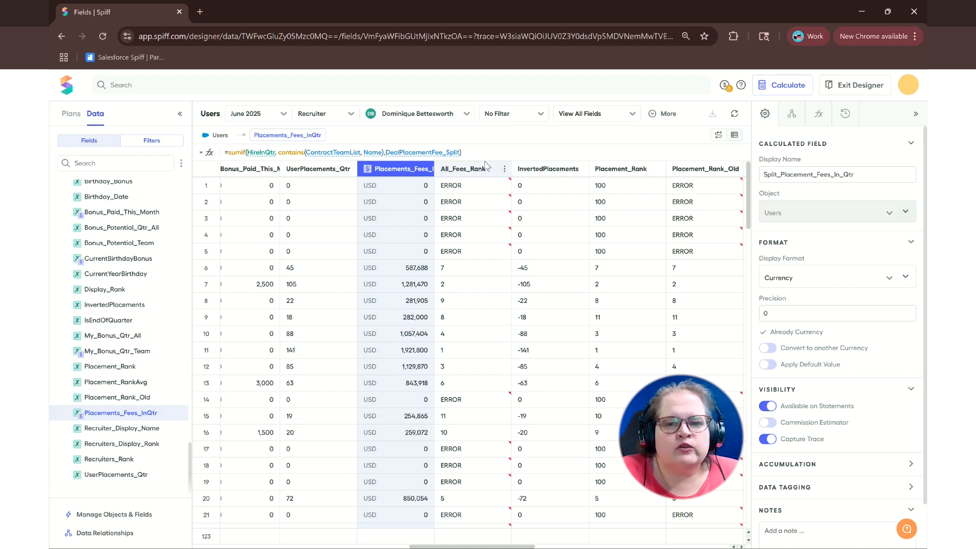
left_click(614, 169)
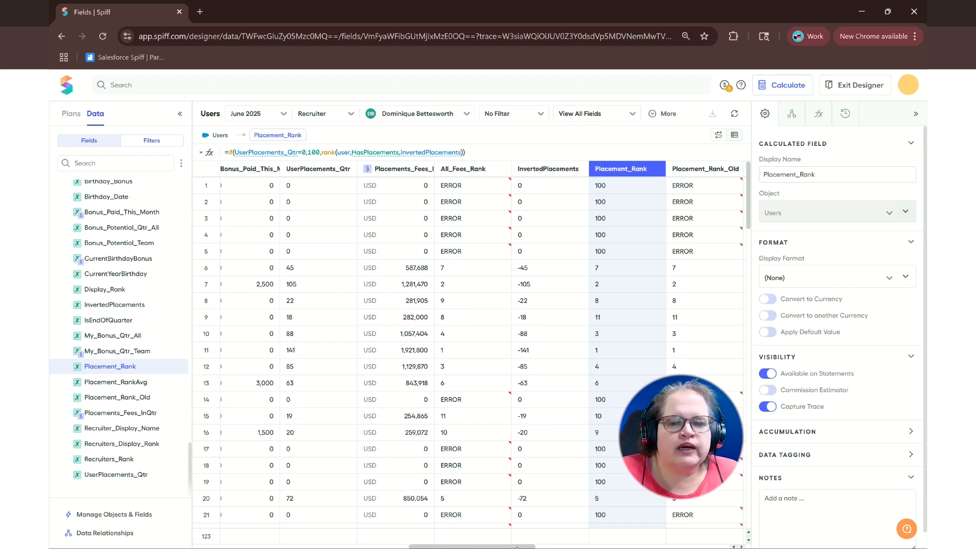
Step: Review the InvertedPlacements formula on Users and how the Placement_Rank formula uses that field
left_click_drag(517, 546, 539, 546)
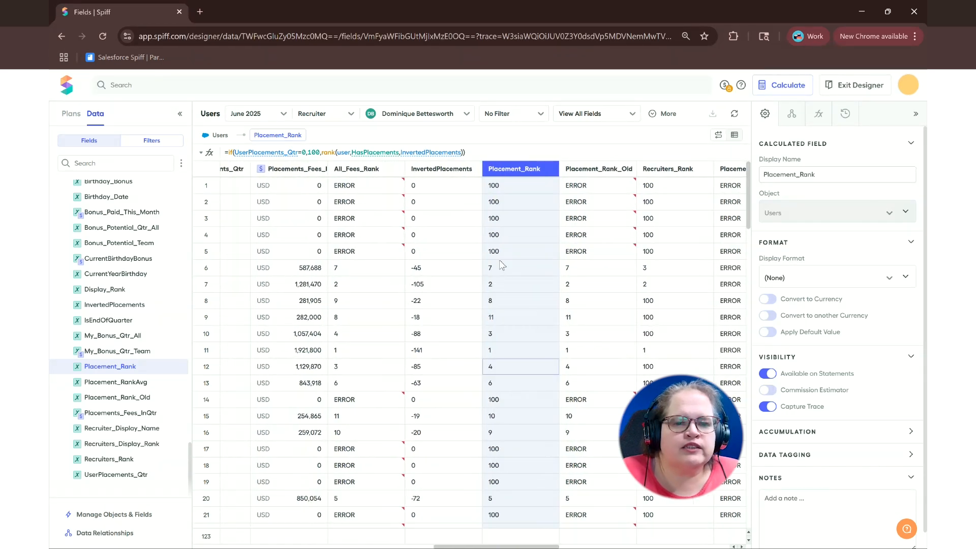
left_click(440, 169)
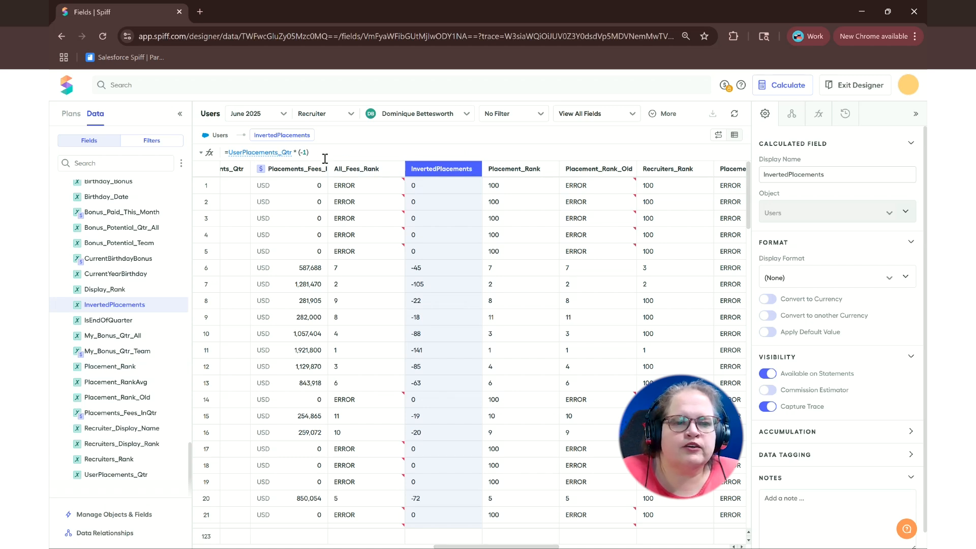
left_click(538, 173)
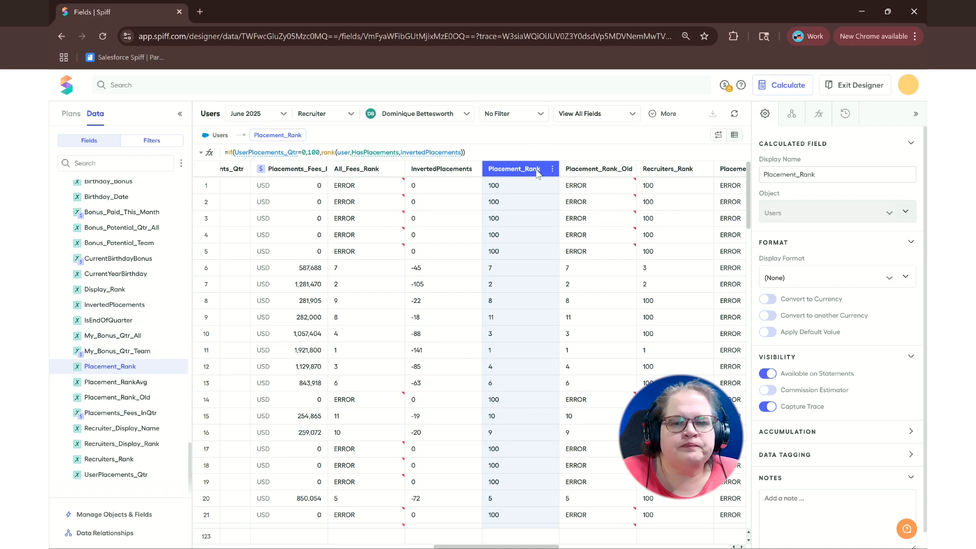
Step: Review the All_Fees_Rank formula and follow its HasPlacementsEntrants reference to the count formula on the RecruitingMetrics worksheet
left_click(353, 170)
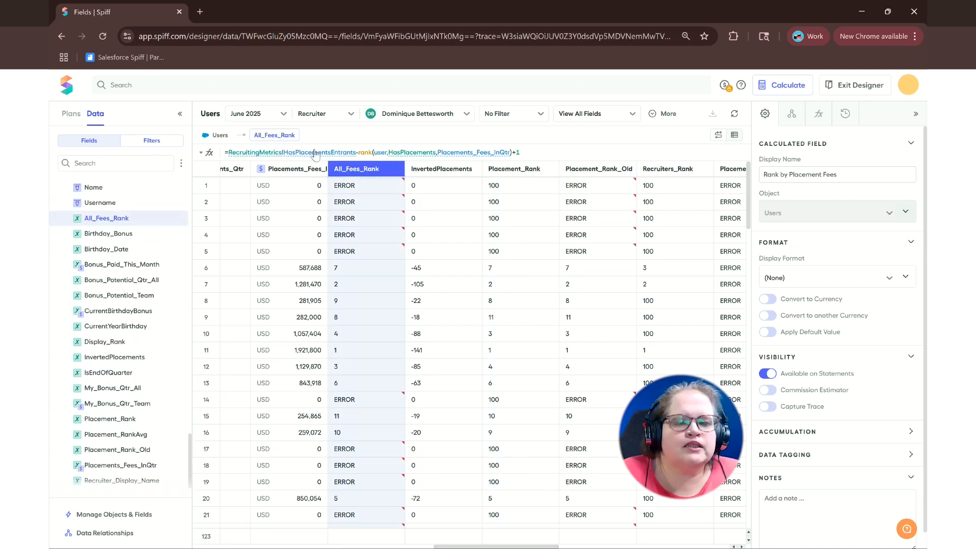
mouse_move(316, 154)
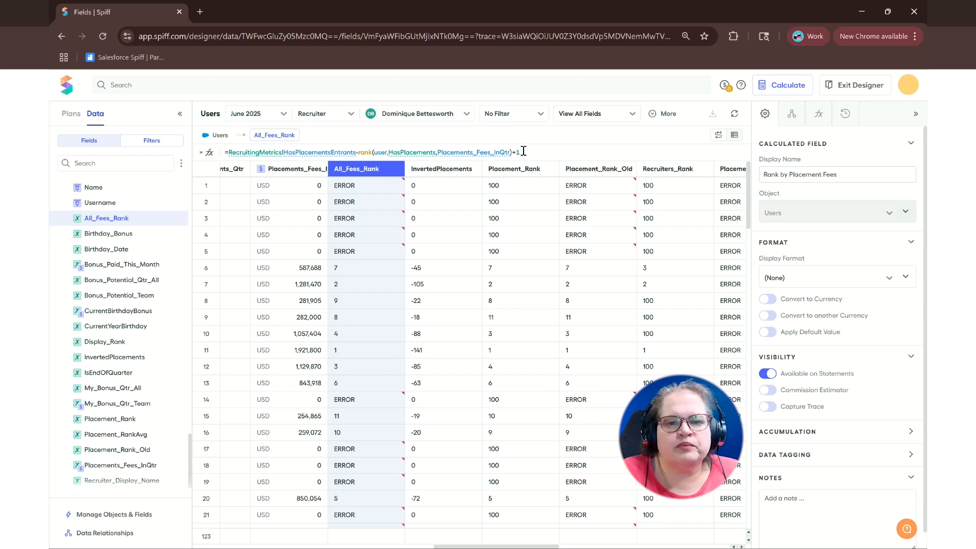
right_click(360, 173)
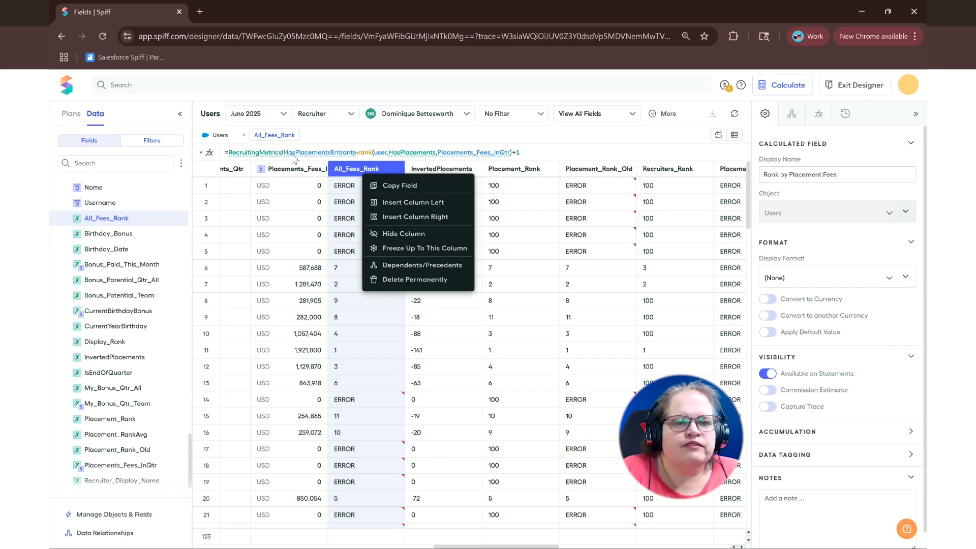
left_click(307, 155)
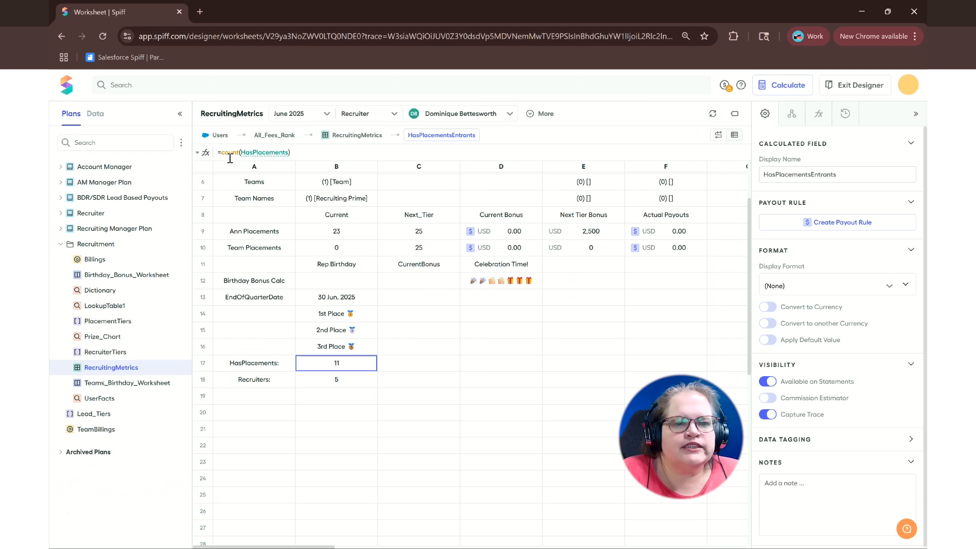
mouse_move(258, 155)
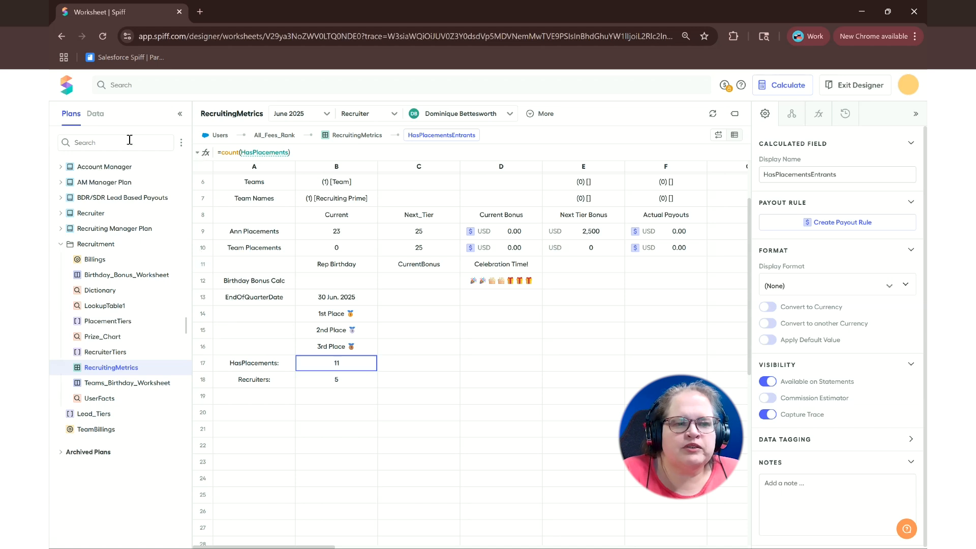
Step: Try to use Placement_Rank_Old as the condition field of the HasPlacementsError filter on Users, leaving the change unsaved
left_click(99, 116)
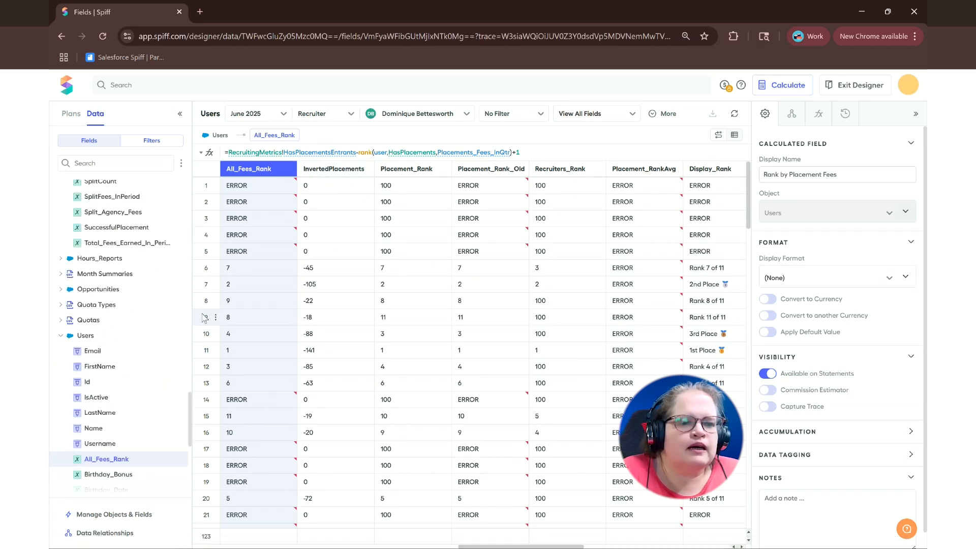
left_click(392, 237)
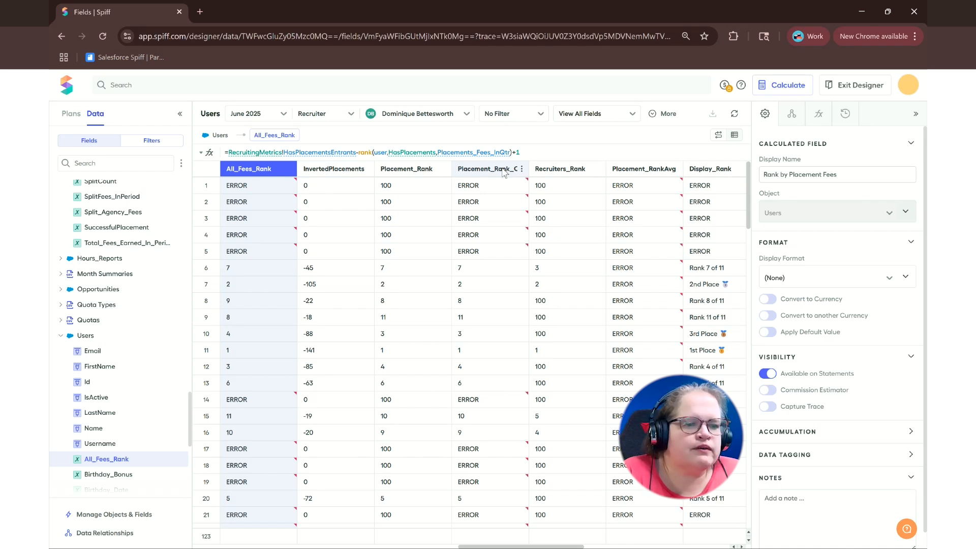
left_click(158, 145)
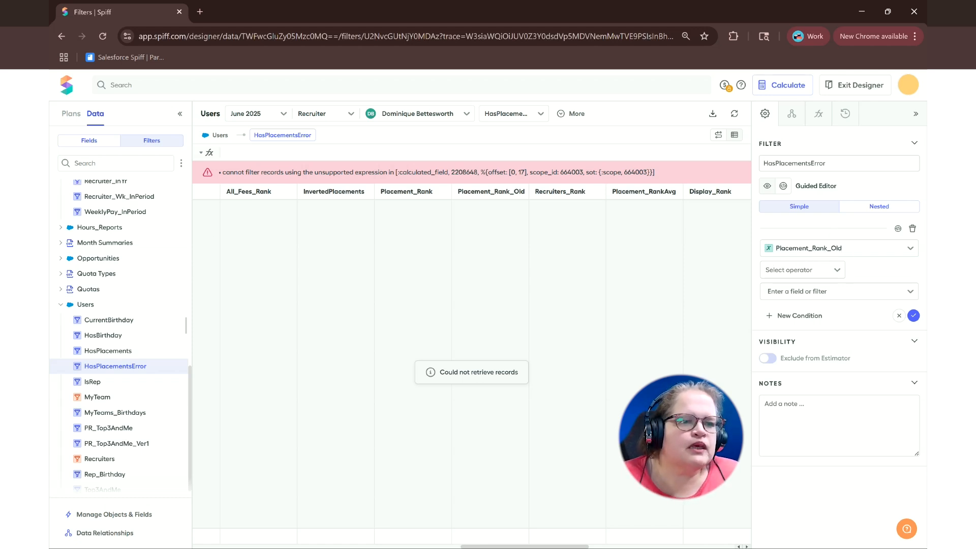
left_click(100, 142)
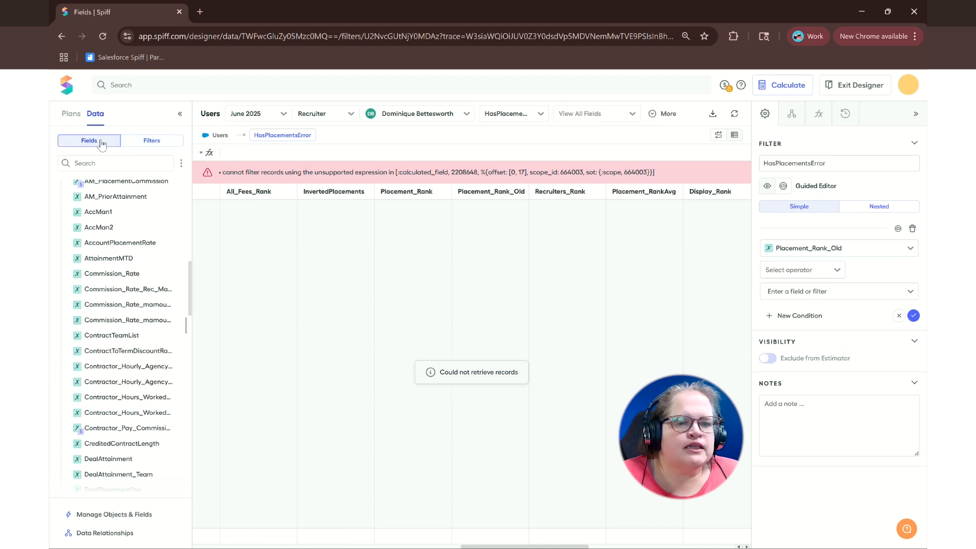
left_click(100, 139)
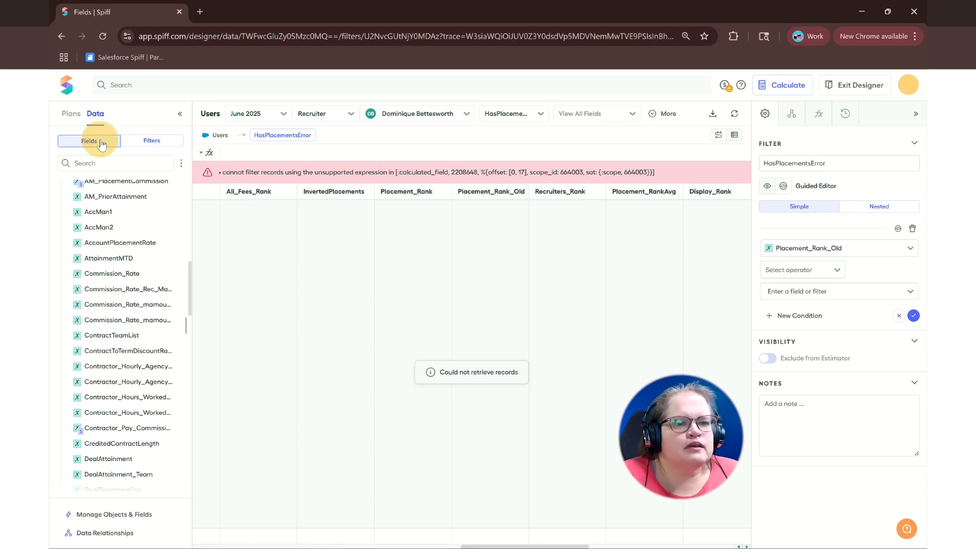
left_click(75, 111)
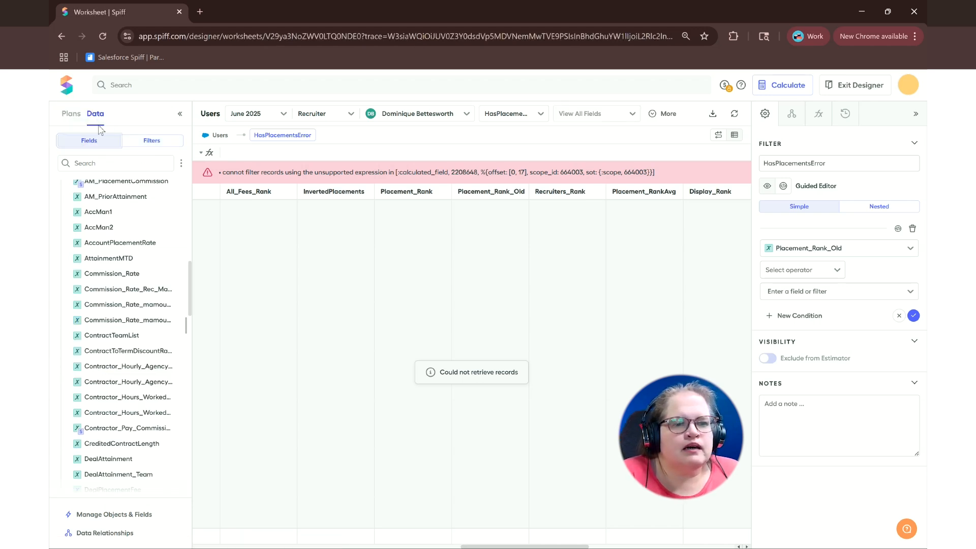
left_click(62, 36)
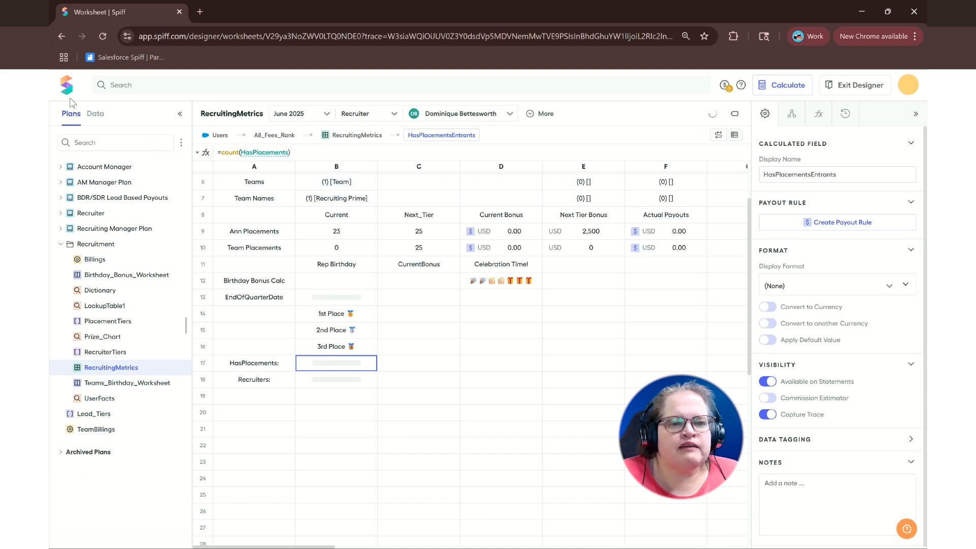
left_click(101, 119)
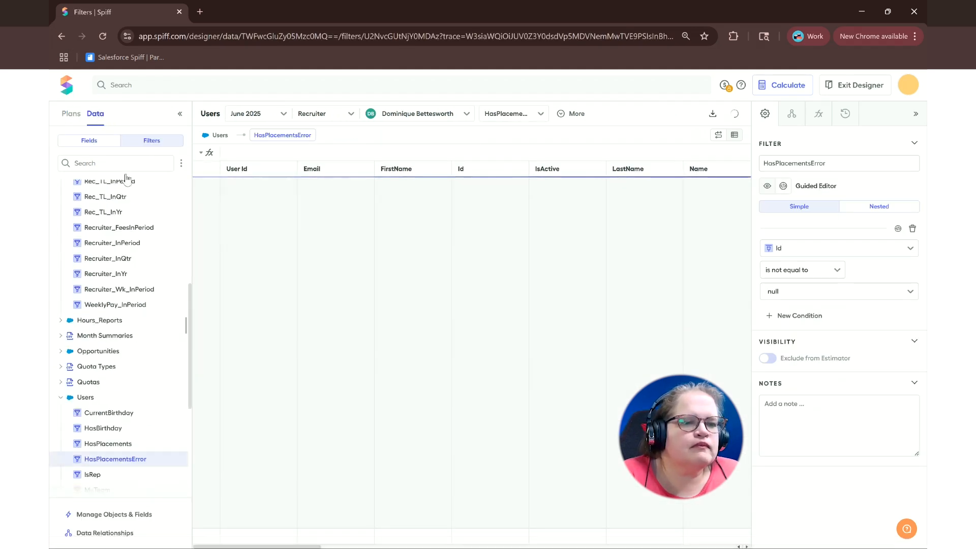
Step: Switch from the HasPlacementsError filter to the Users fields and open the Placement_Rank field
left_click(103, 141)
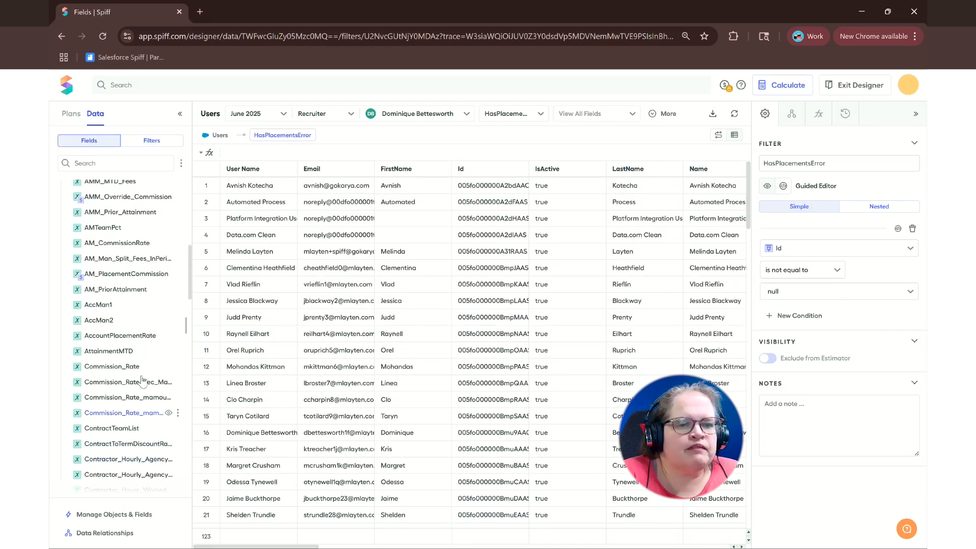
scroll(128, 446, "down", 15)
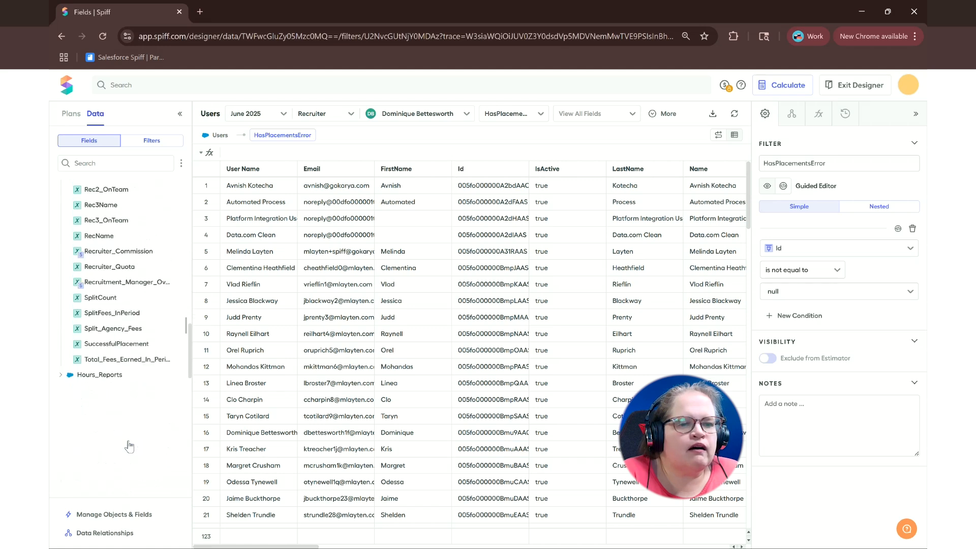
scroll(122, 386, "up", 5)
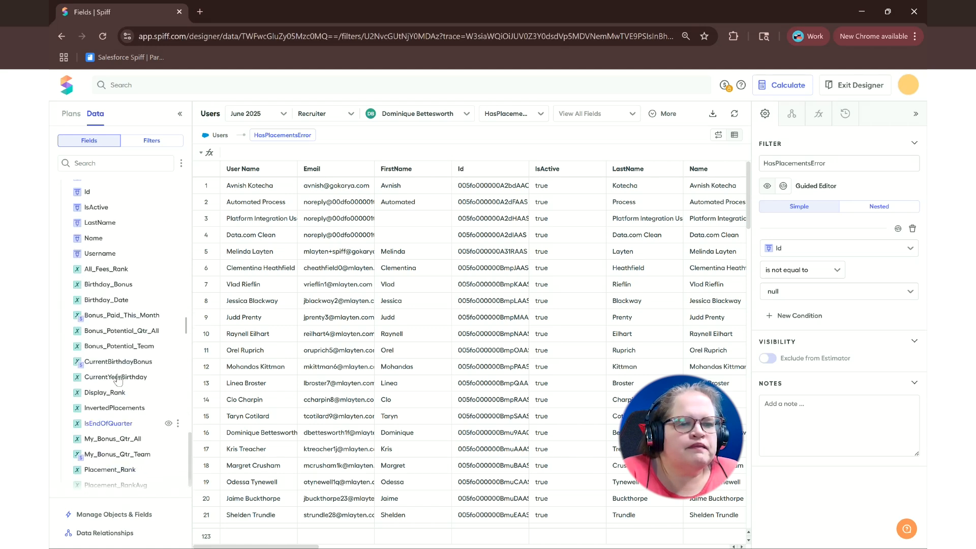
scroll(118, 380, "down", 5)
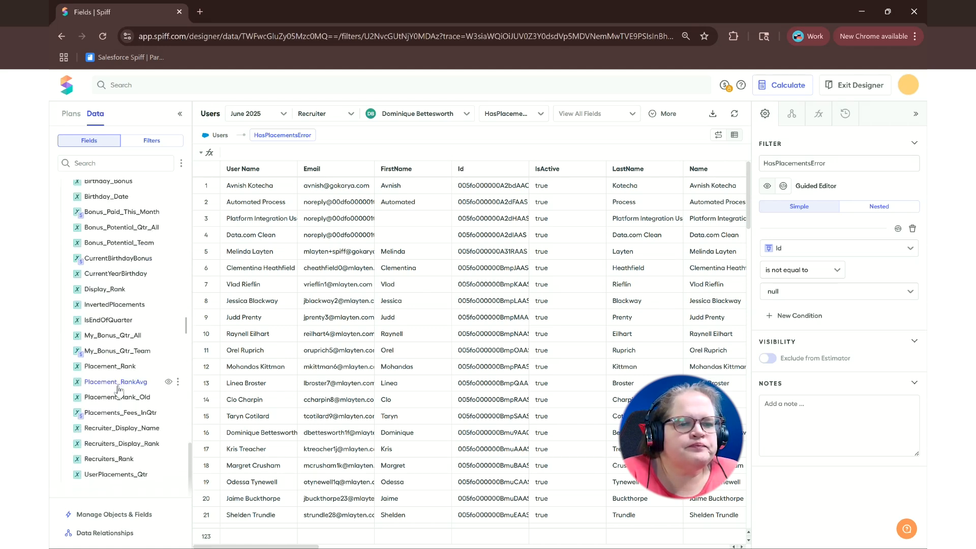
left_click(122, 369)
left_click(122, 367)
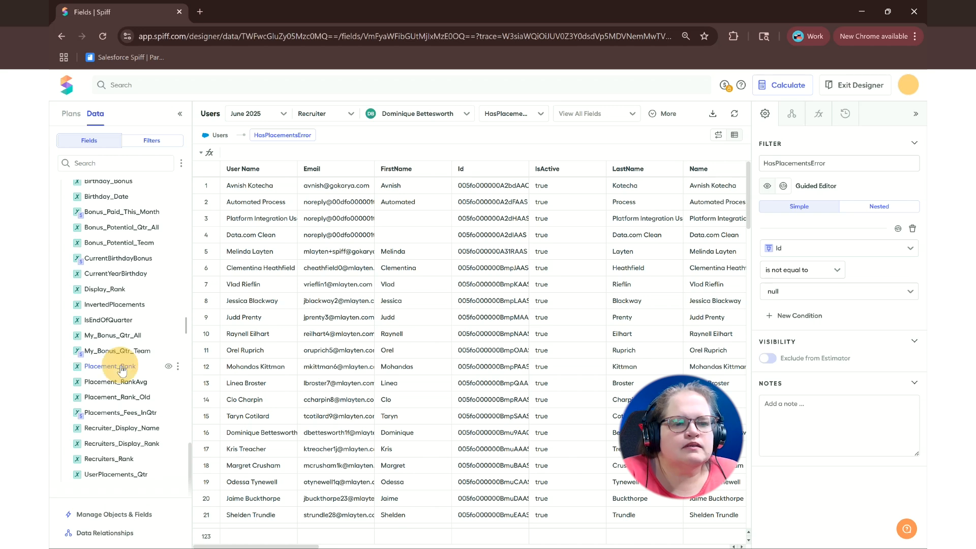
Step: Open the Placement_Rank_Old field, review its rank formula and inspect the error details of its cells
left_click(321, 170)
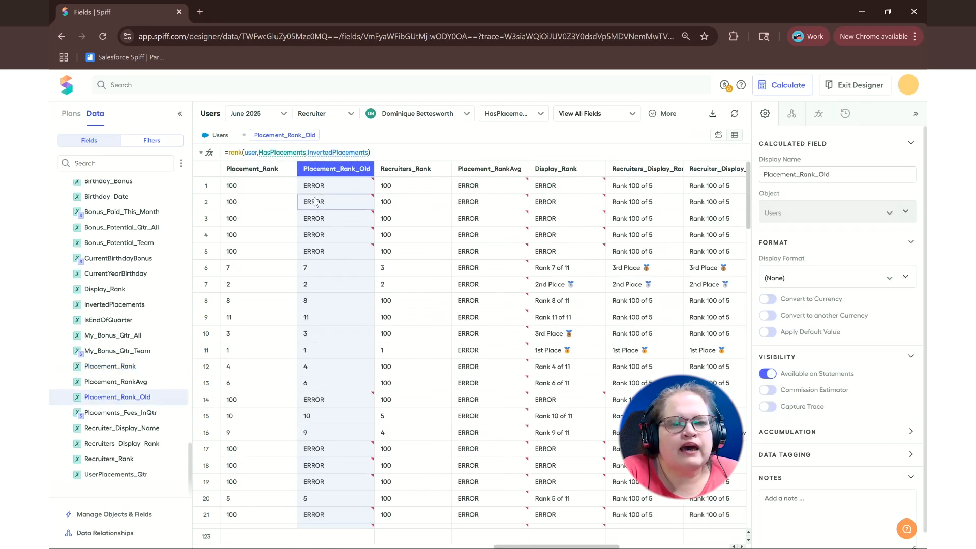
mouse_move(315, 200)
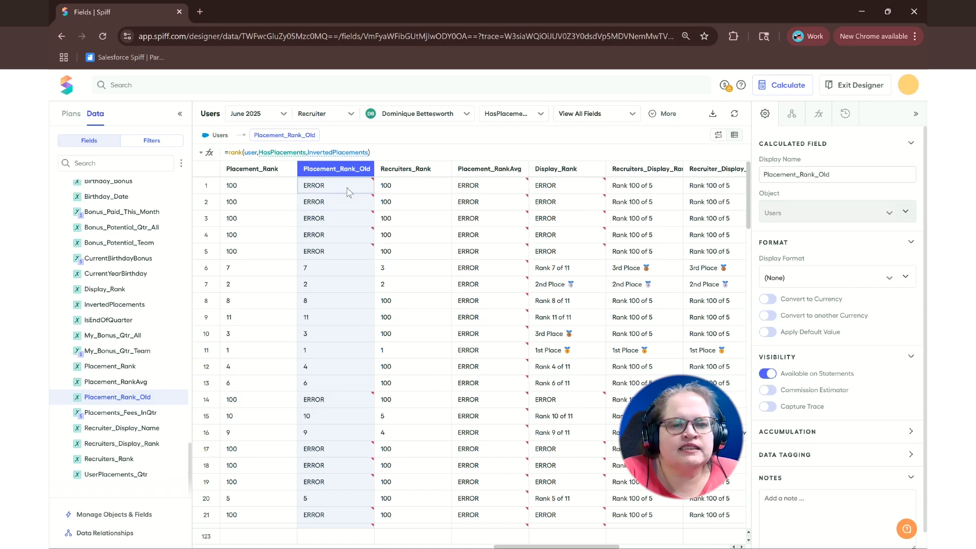
mouse_move(349, 199)
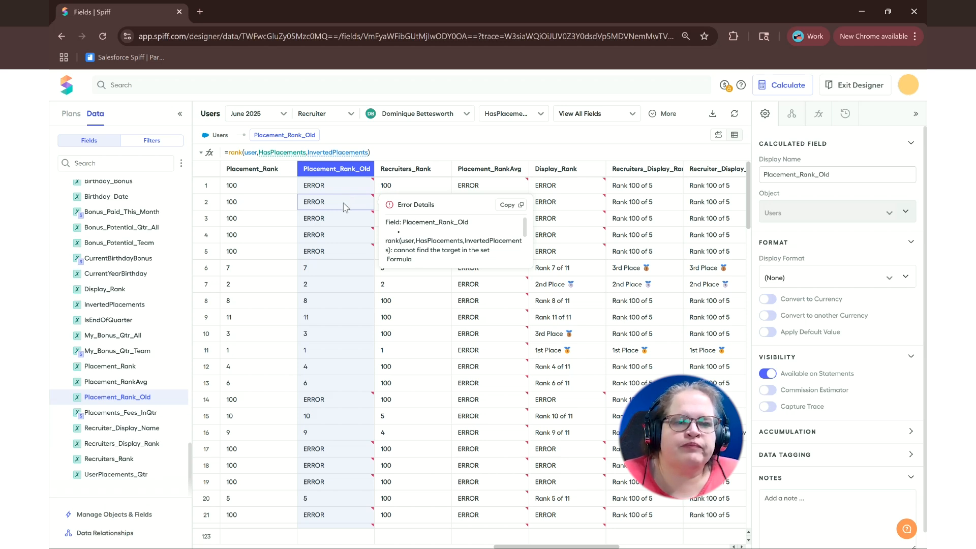
Step: Examine the Placement_Rank formula's condition for zero UserPlacements_Qtr and compare its column with Placement_Rank_Old
left_click(267, 170)
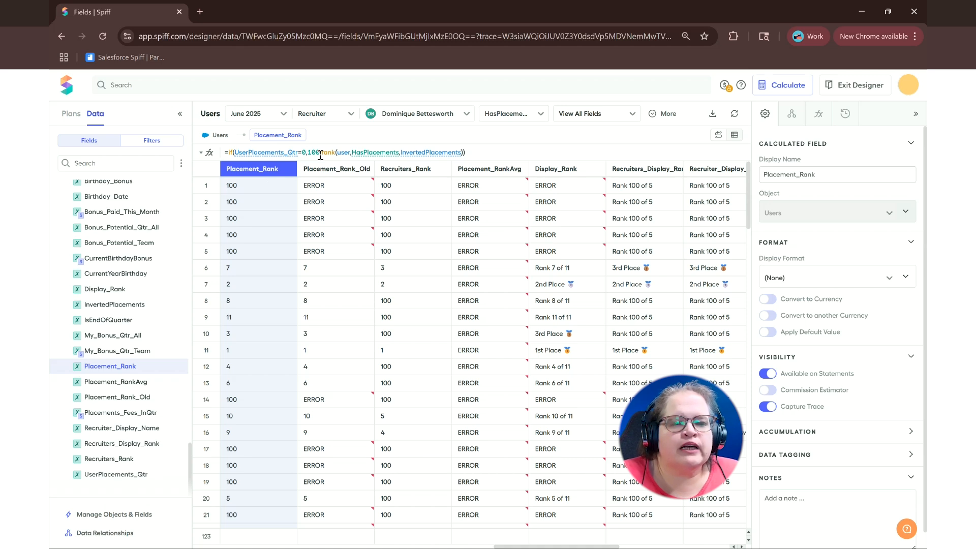
mouse_move(291, 157)
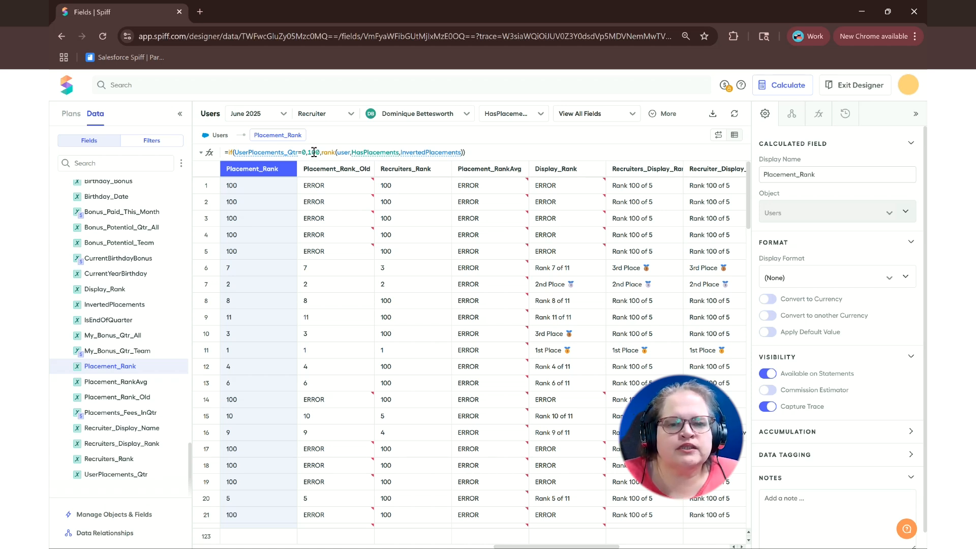
left_click(250, 183)
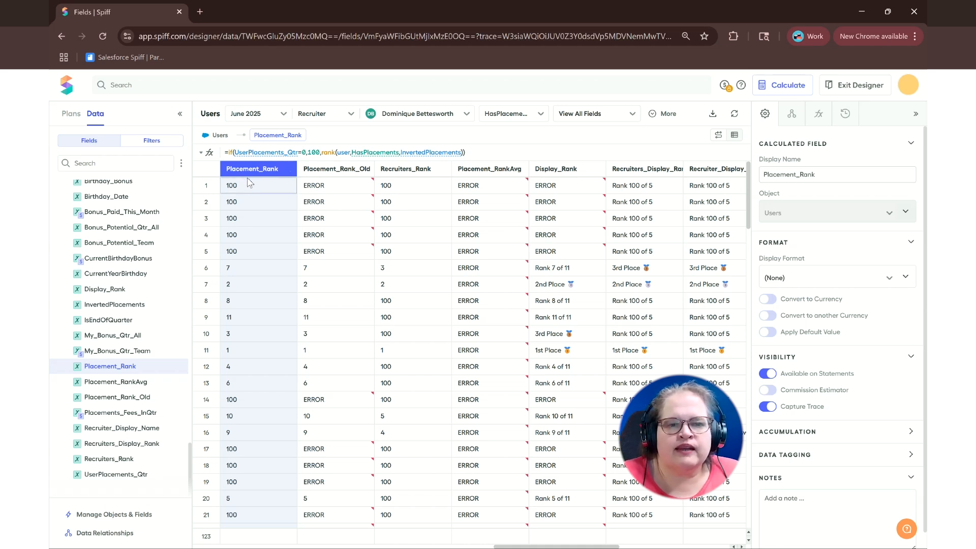
left_click(262, 234)
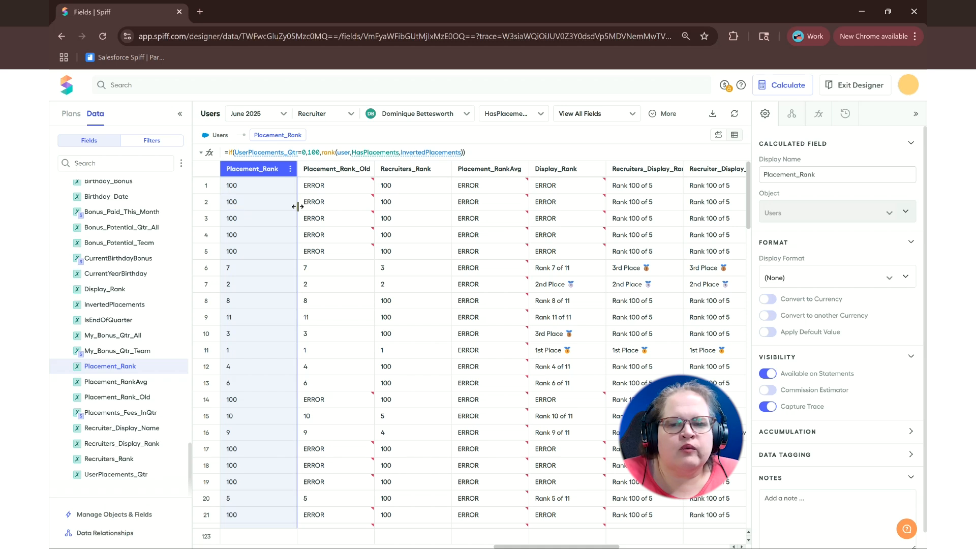
left_click(302, 191)
mouse_move(304, 196)
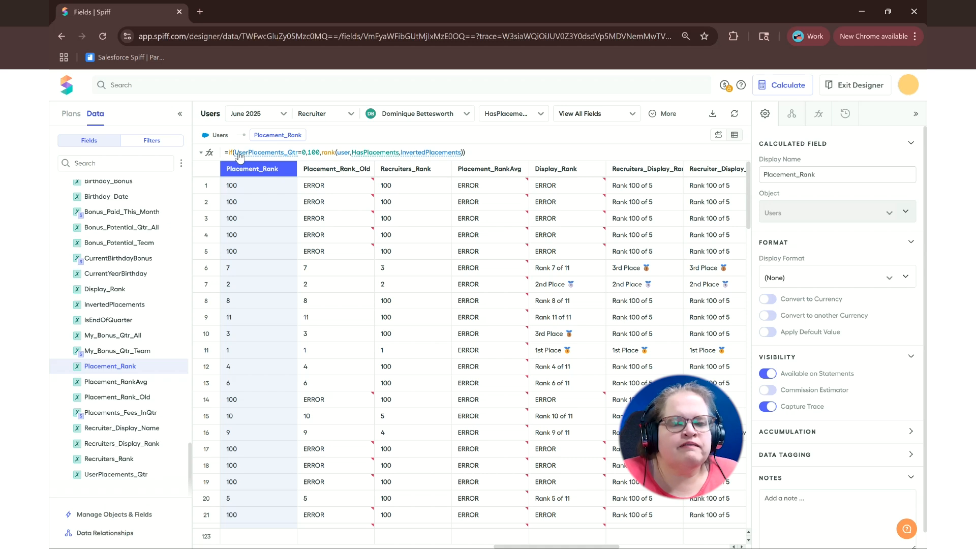
mouse_move(240, 155)
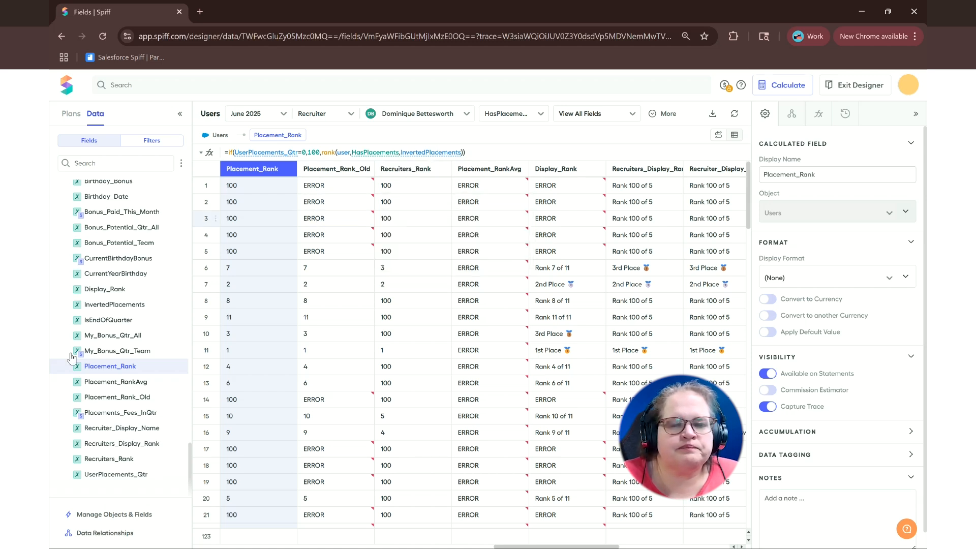
Step: Compare the rank and display rank columns on Users and open the Top3AndMe filter to review its conditions
scroll(112, 380, "up", 2)
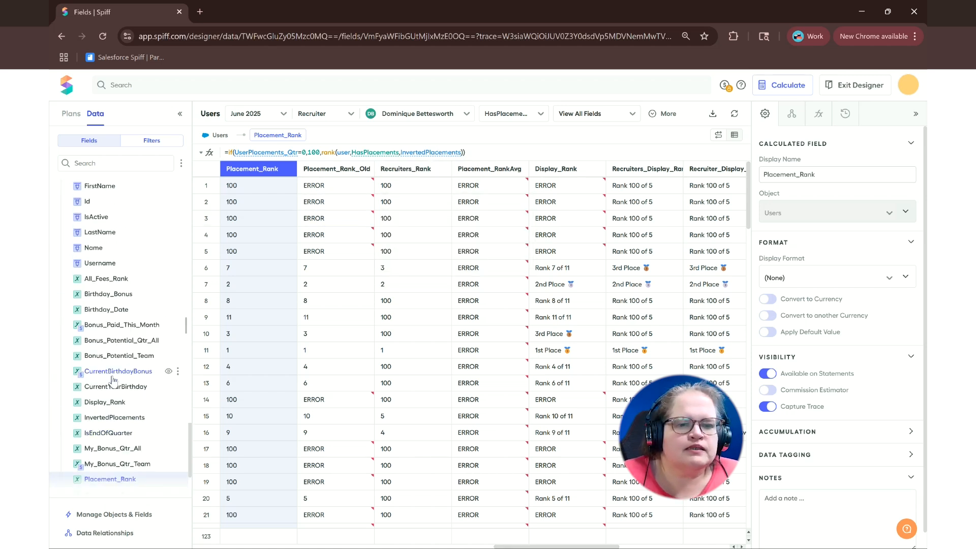
scroll(113, 380, "down", 2)
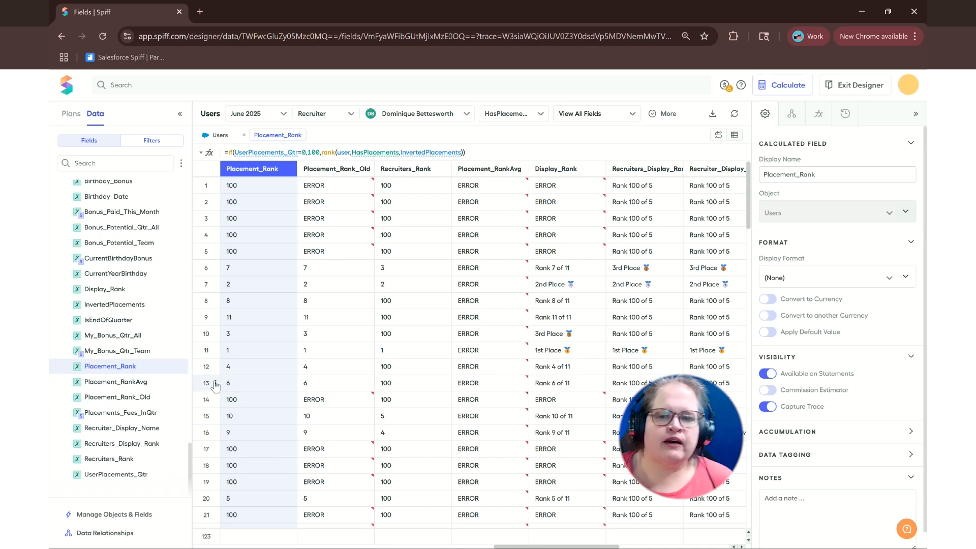
left_click(307, 401)
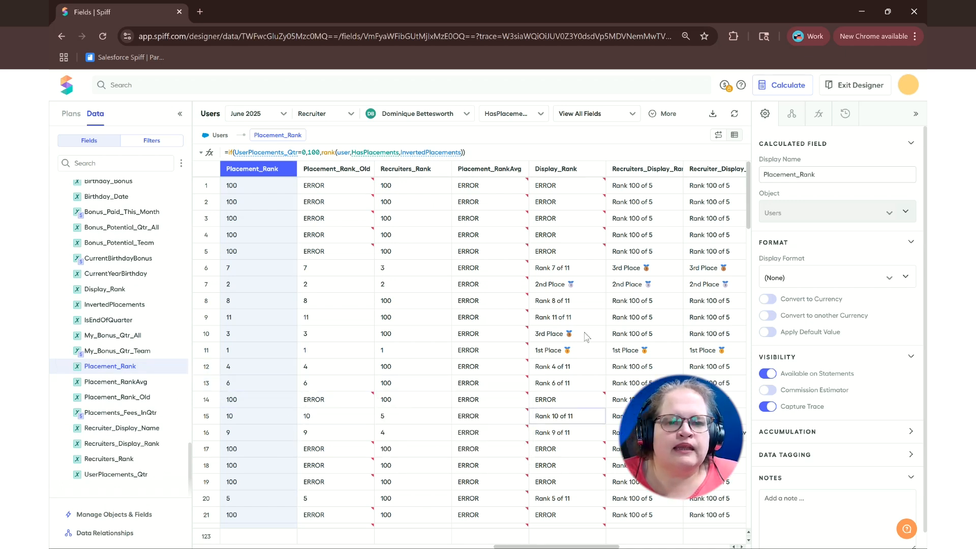
left_click(643, 300)
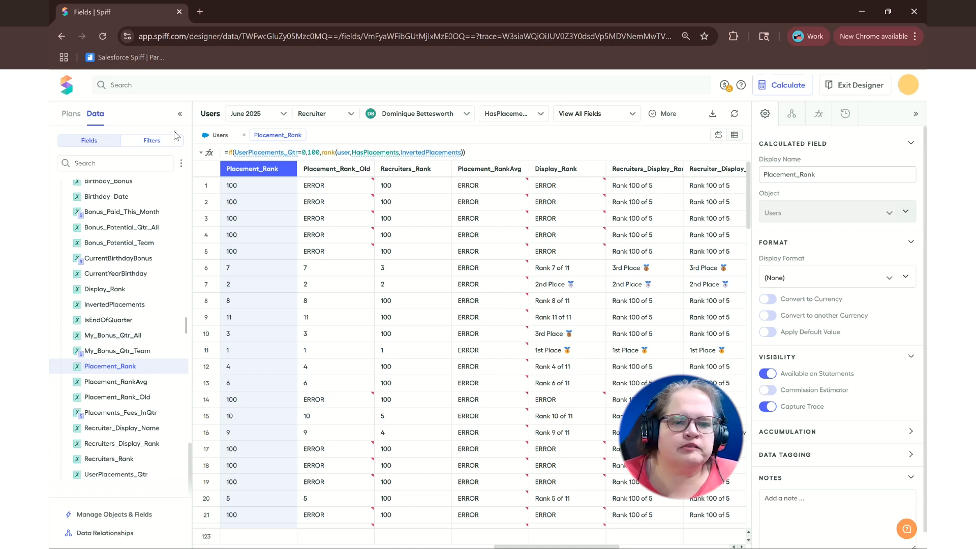
left_click(402, 303)
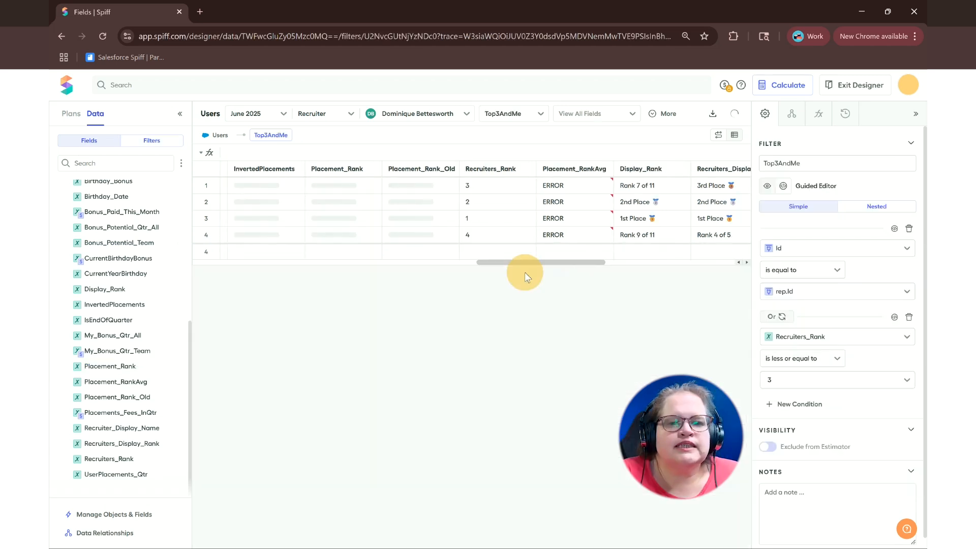
Step: Open the Recruiters_Rank field, review its rank formula and filter the Users table by HasPlacements to examine the ranks
left_click(507, 169)
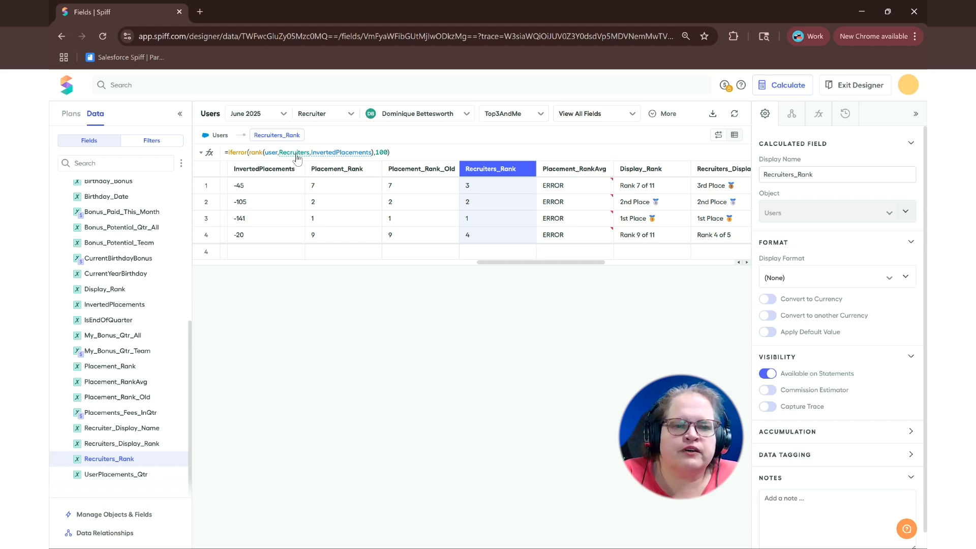
mouse_move(297, 158)
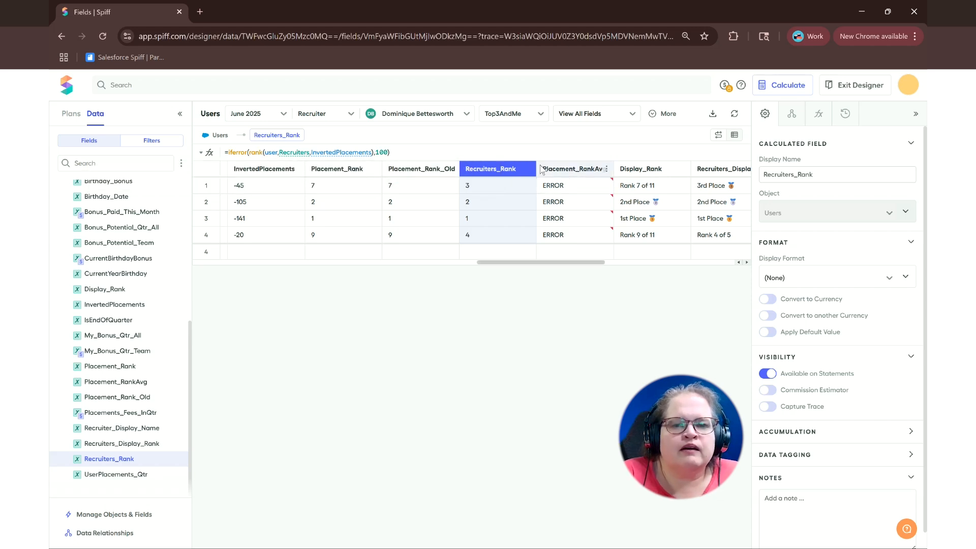
left_click(519, 116)
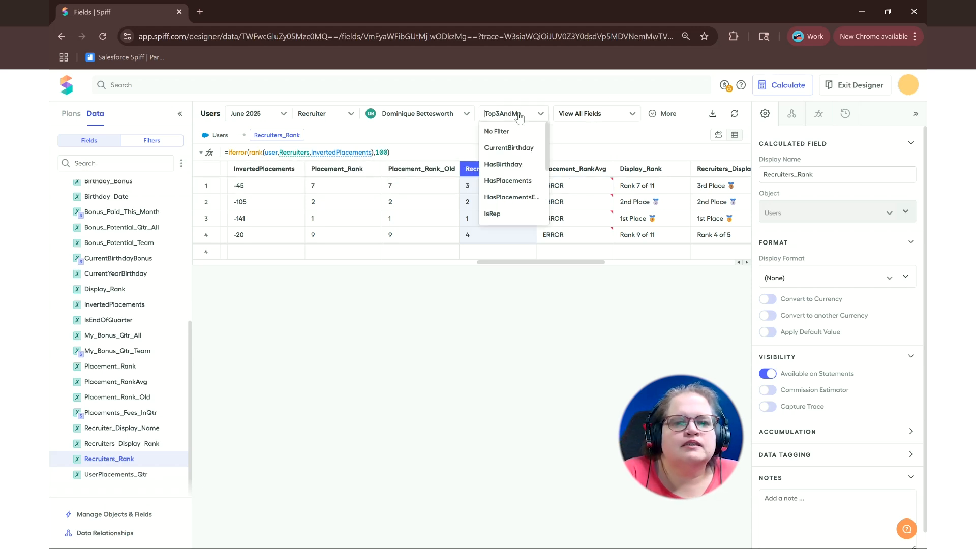
left_click(516, 182)
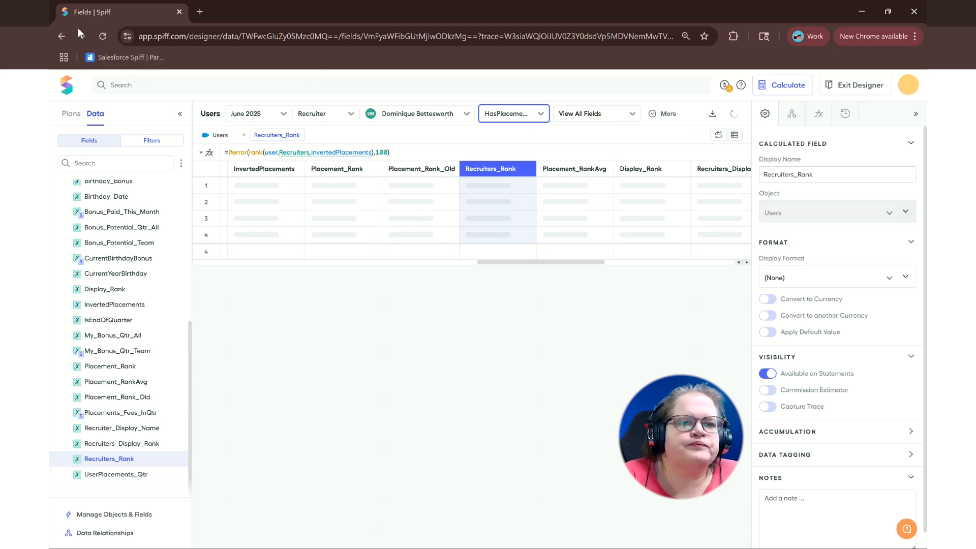
left_click(100, 39)
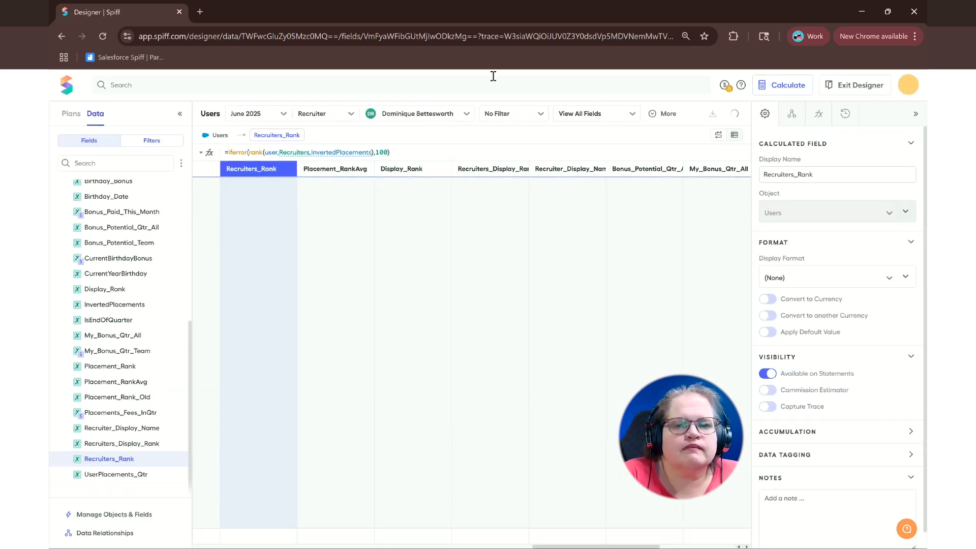
left_click(510, 113)
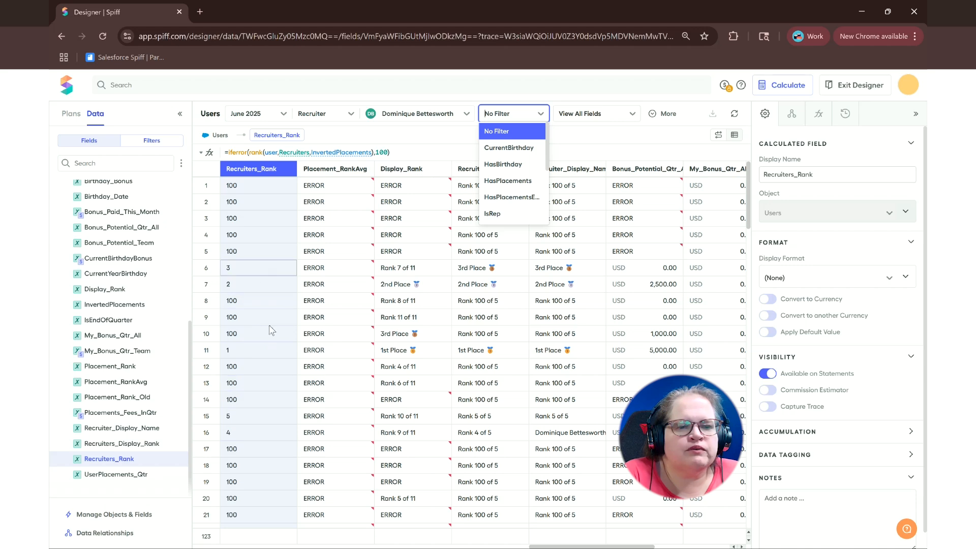
scroll(274, 453, "down", 3)
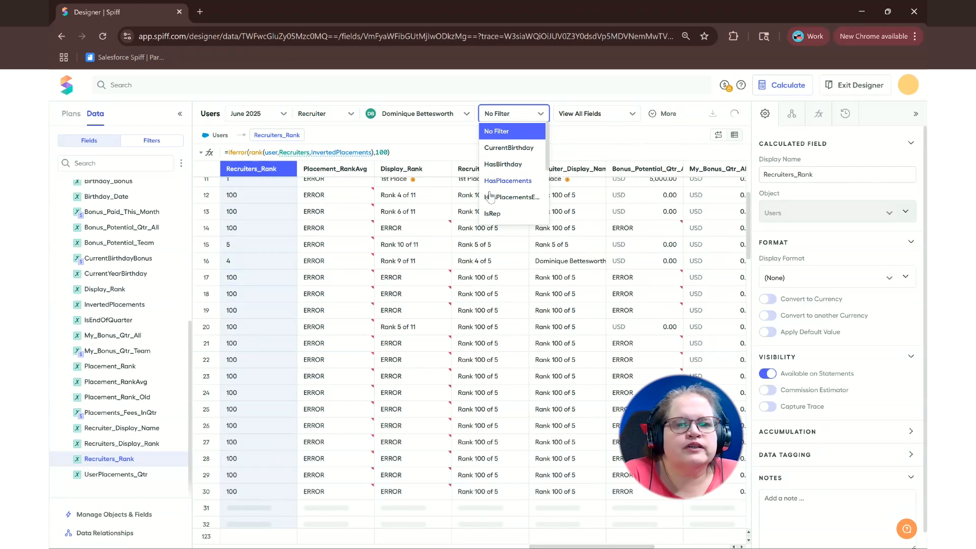
left_click(503, 181)
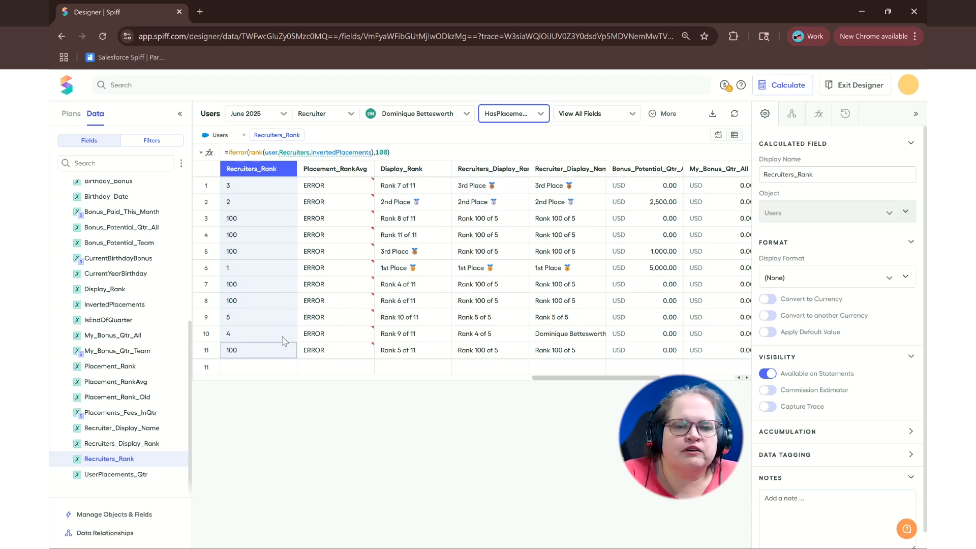
Step: Return to the Placement_Rank field on Users and compare its column with Placement_Rank_Old and Recruiters_Rank
left_click(71, 114)
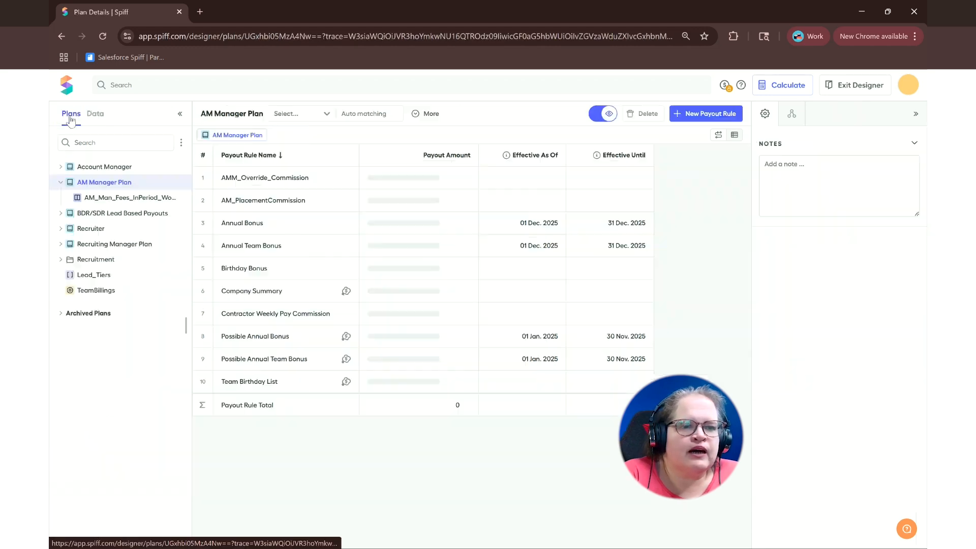
left_click(100, 114)
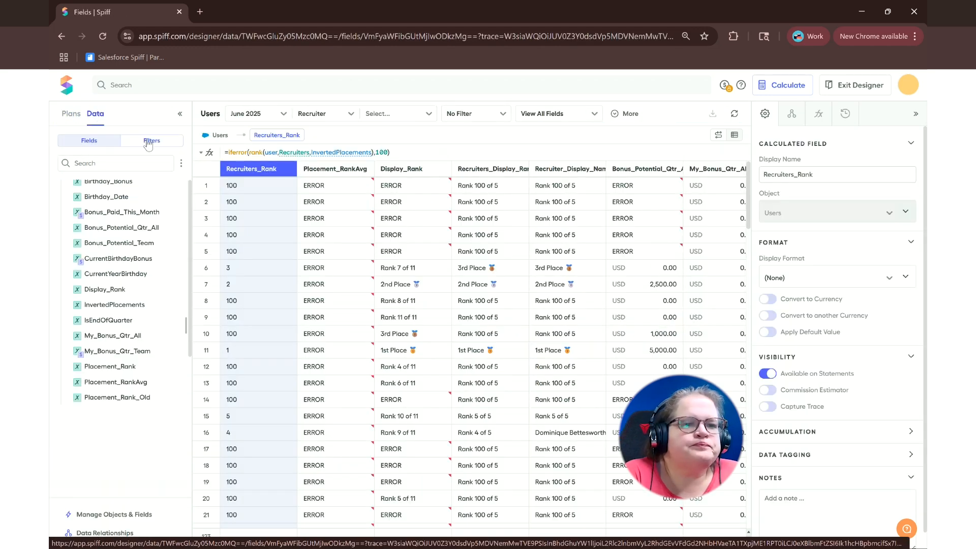
left_click(149, 141)
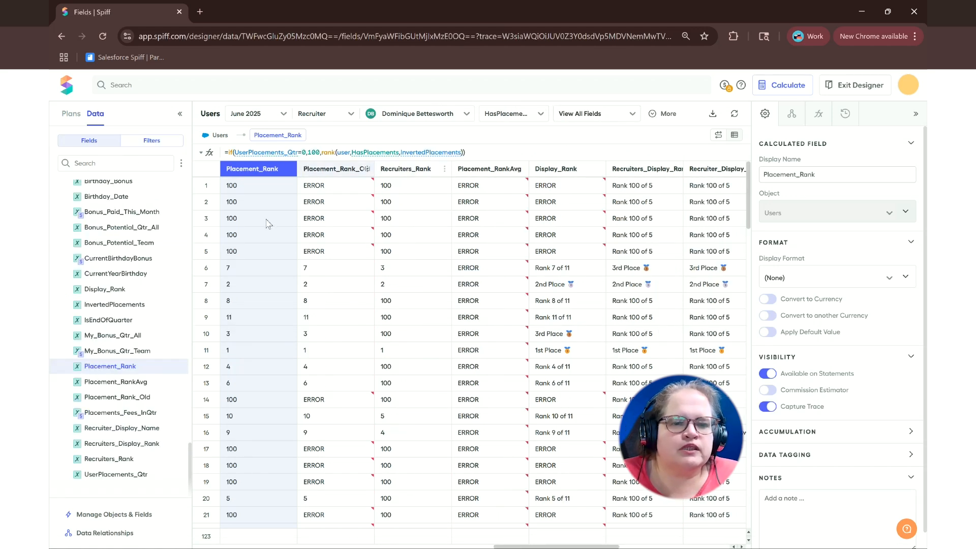
mouse_move(308, 254)
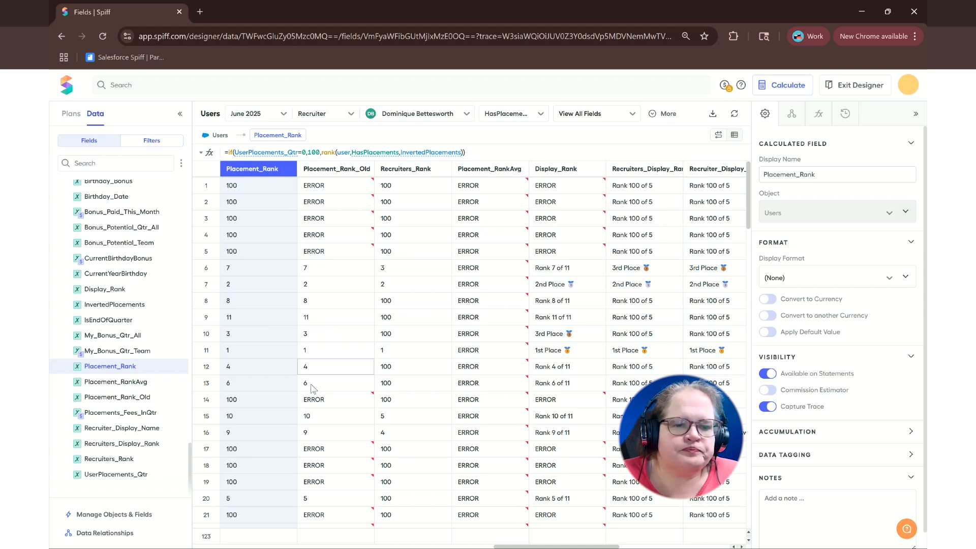
scroll(311, 389, "down", 3)
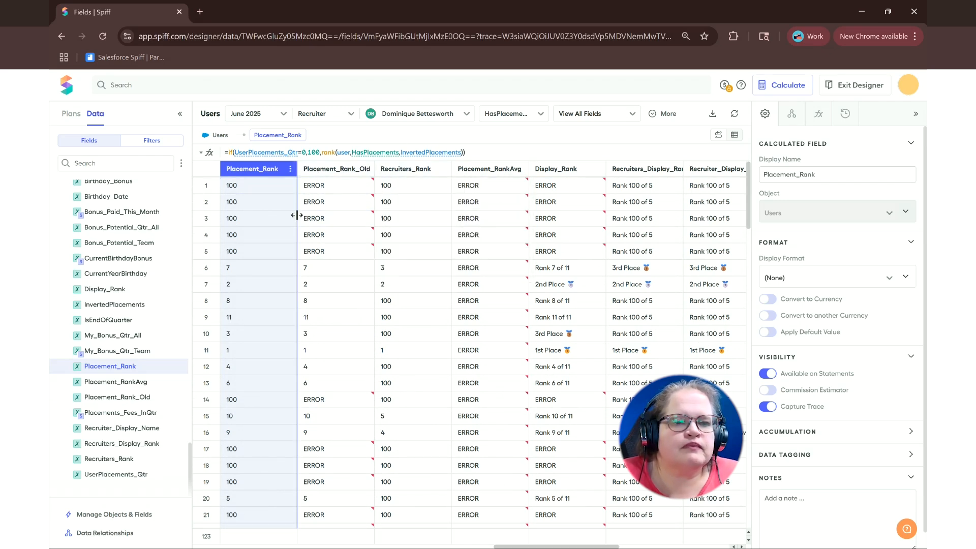
mouse_move(310, 231)
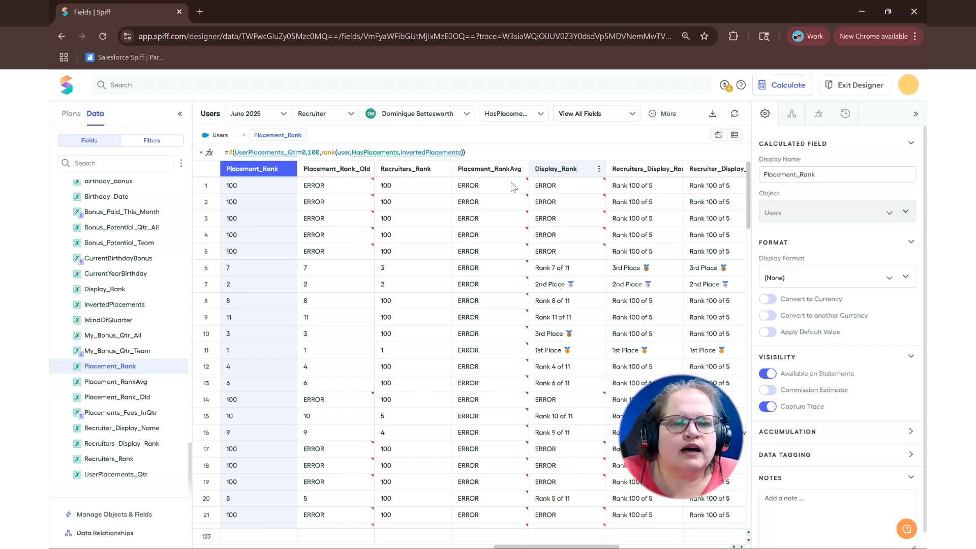
Step: Open the MyTeam and Recruiters rollup filters on Users, and review and save the team assignments of the Recruiters shared rollup
left_click(152, 140)
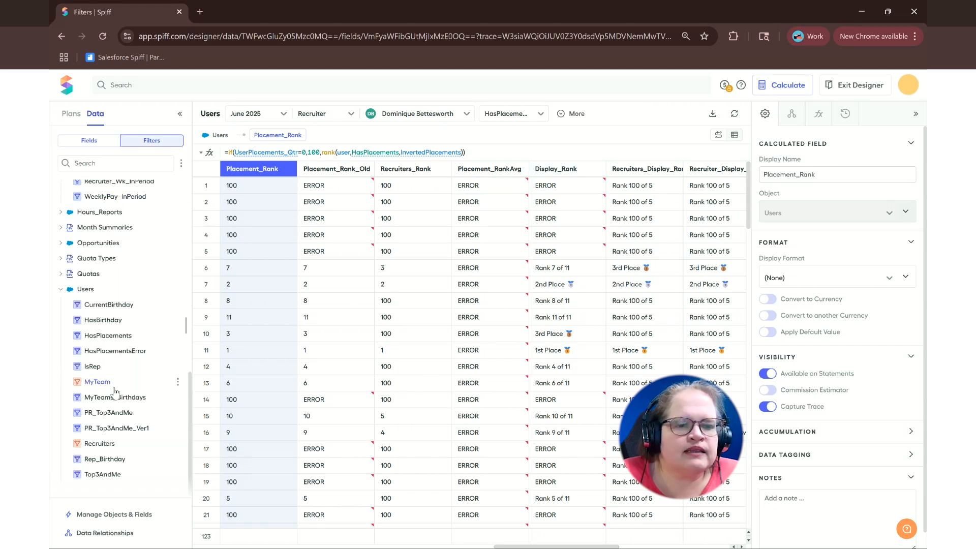
left_click(97, 381)
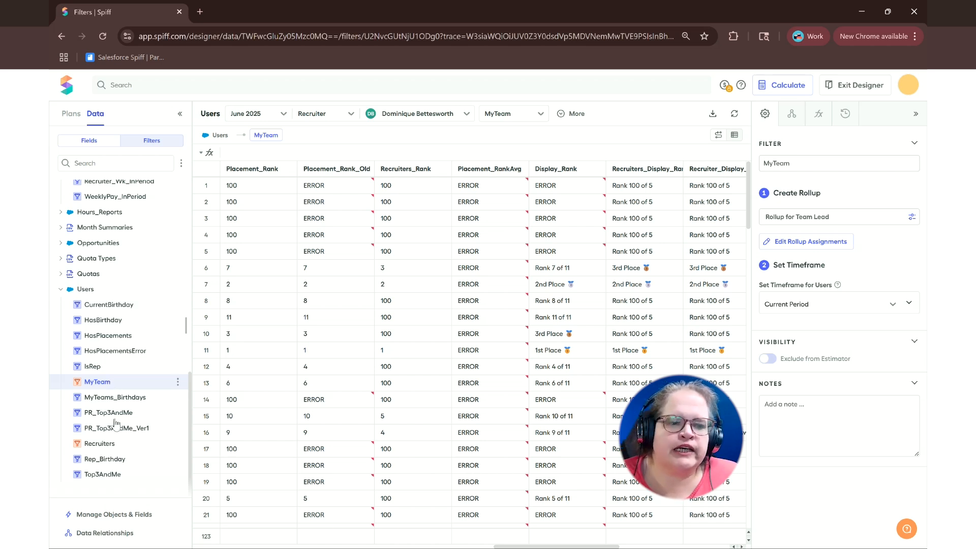
left_click(109, 448)
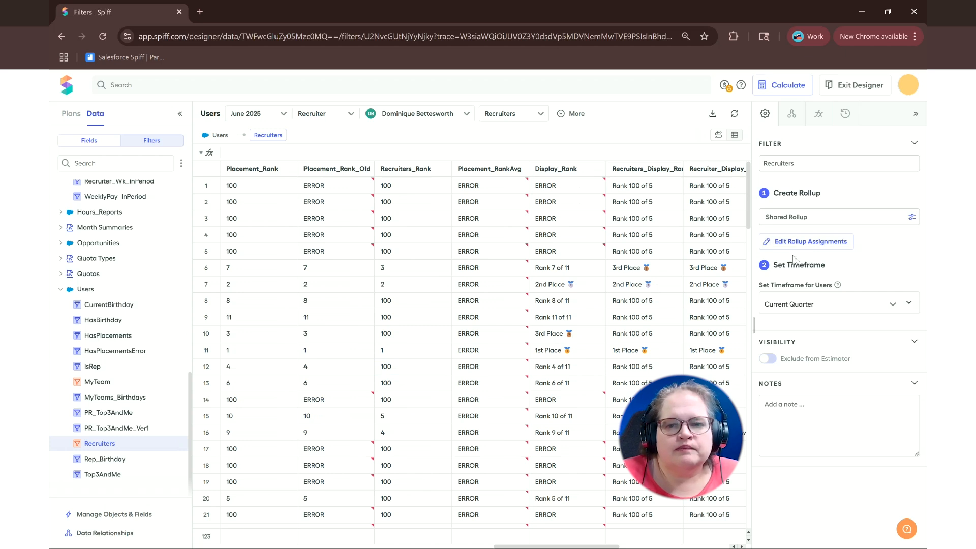
left_click(809, 242)
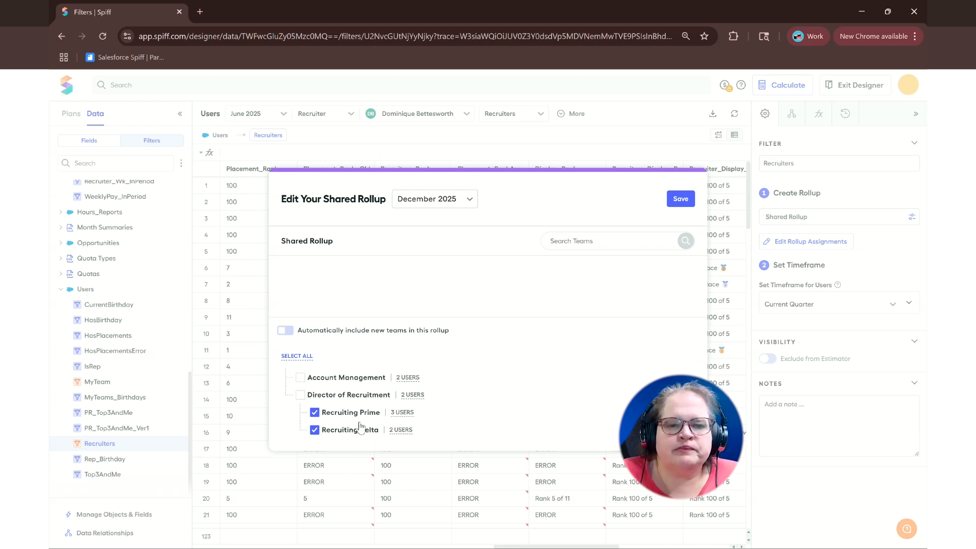
left_click(690, 204)
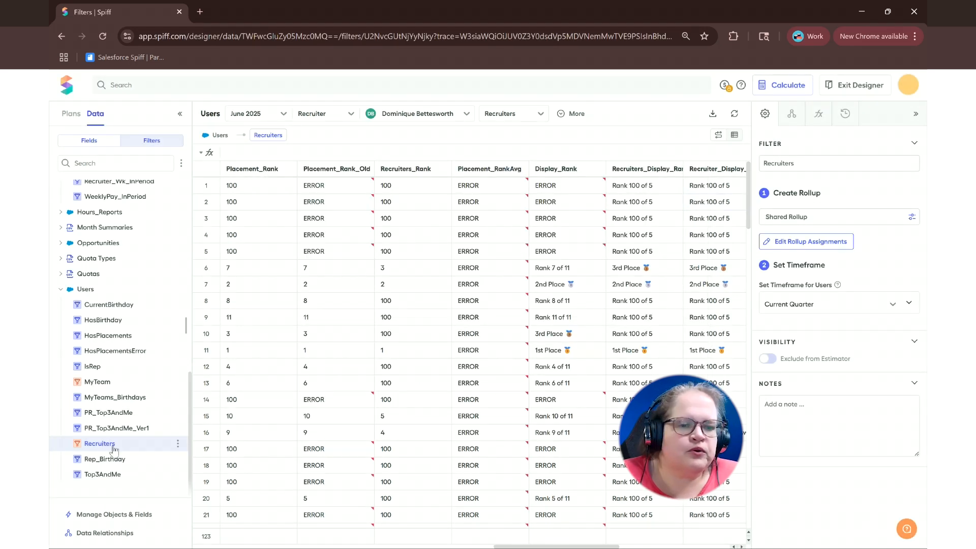
Step: Filter the Users table by Recruiters and examine its rank, display rank and bonus columns
left_click(515, 115)
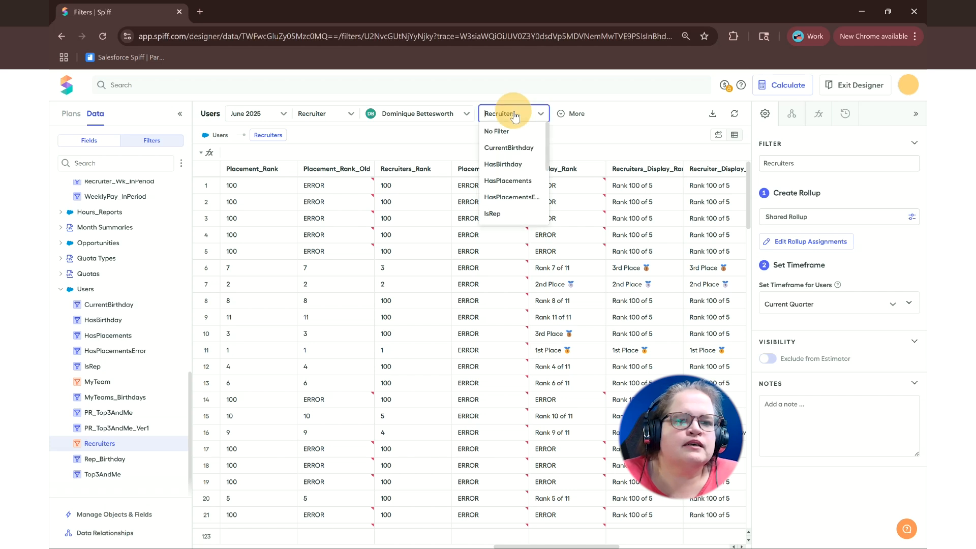
scroll(507, 187, "down", 3)
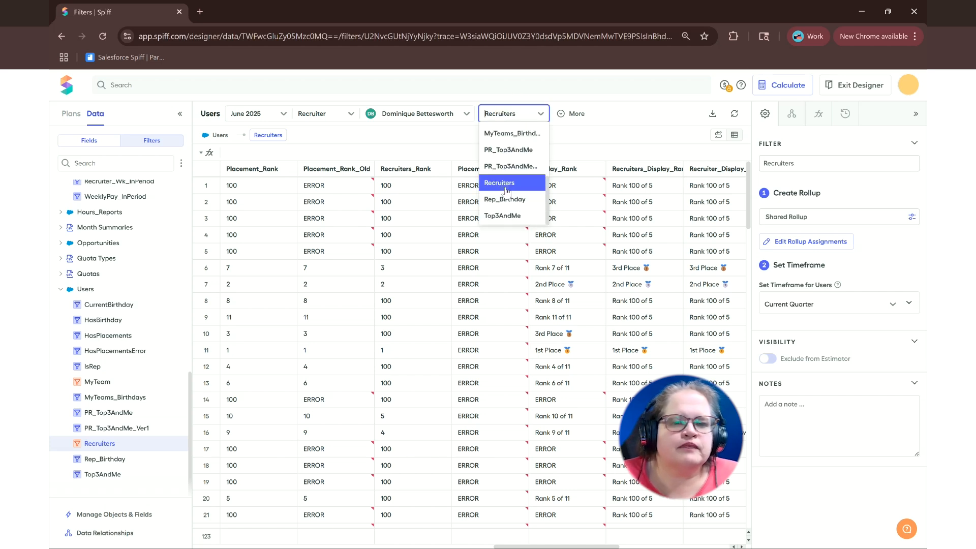
left_click(505, 185)
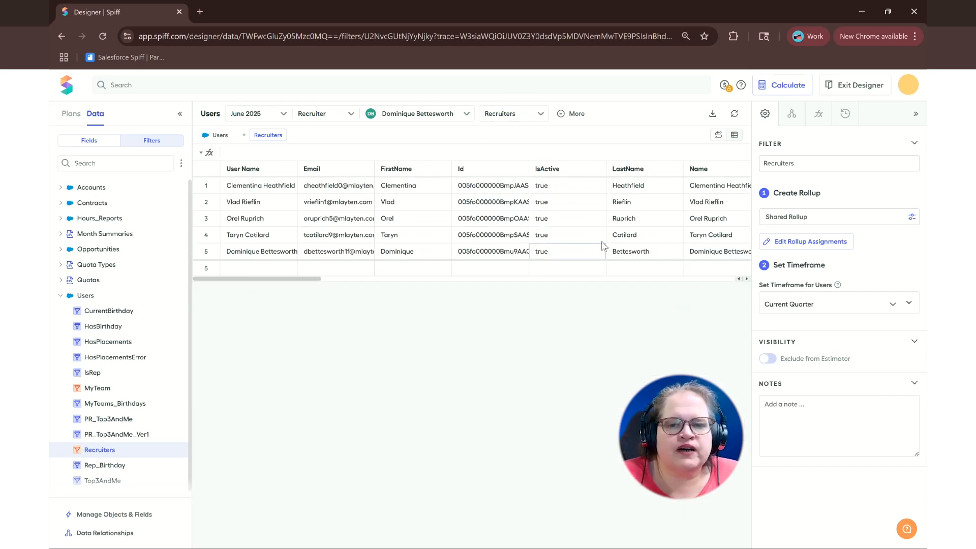
left_click_drag(294, 279, 618, 281)
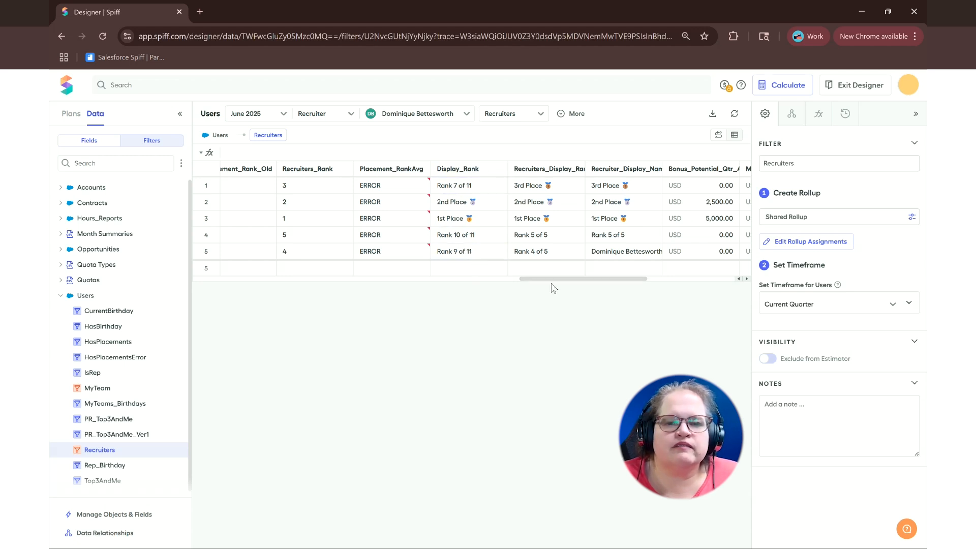
left_click_drag(550, 277, 571, 278)
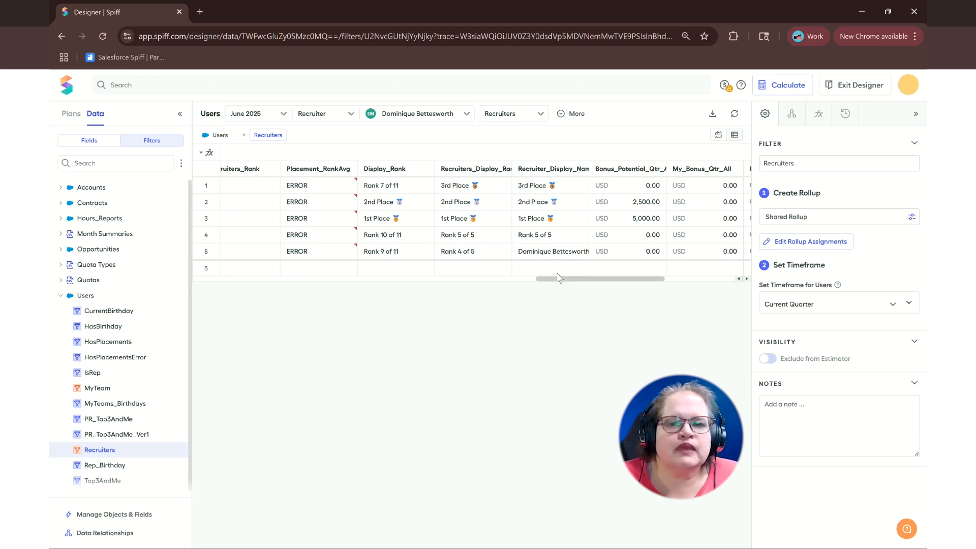
Step: Open the Recruiters_Display_Rank field and examine the RecruitingMetrics rank and recruiter count references in its formula
left_click(485, 172)
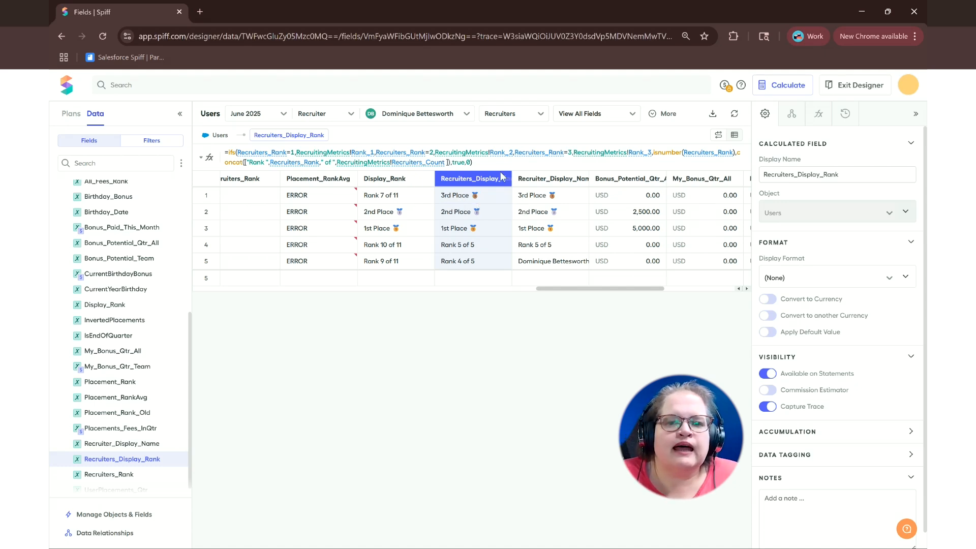
left_click(449, 154)
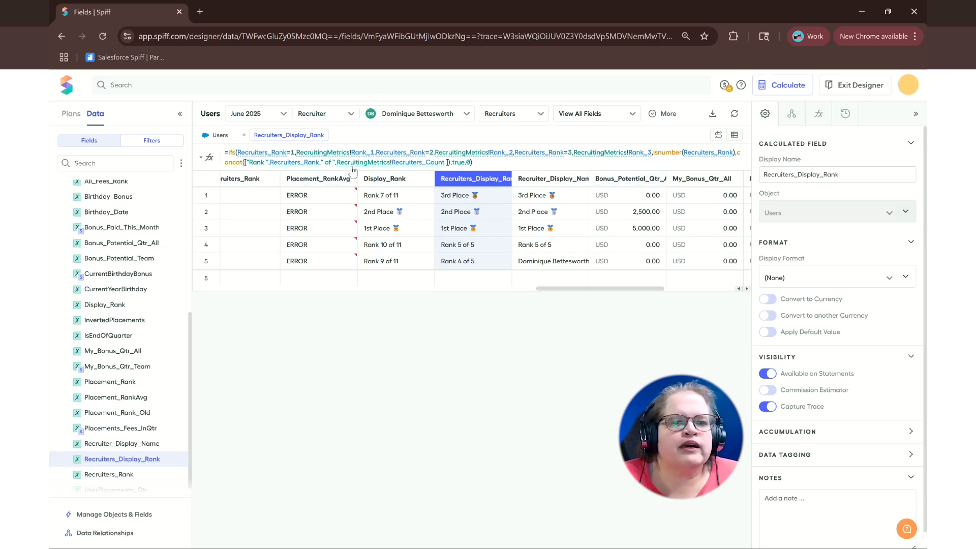
mouse_move(435, 164)
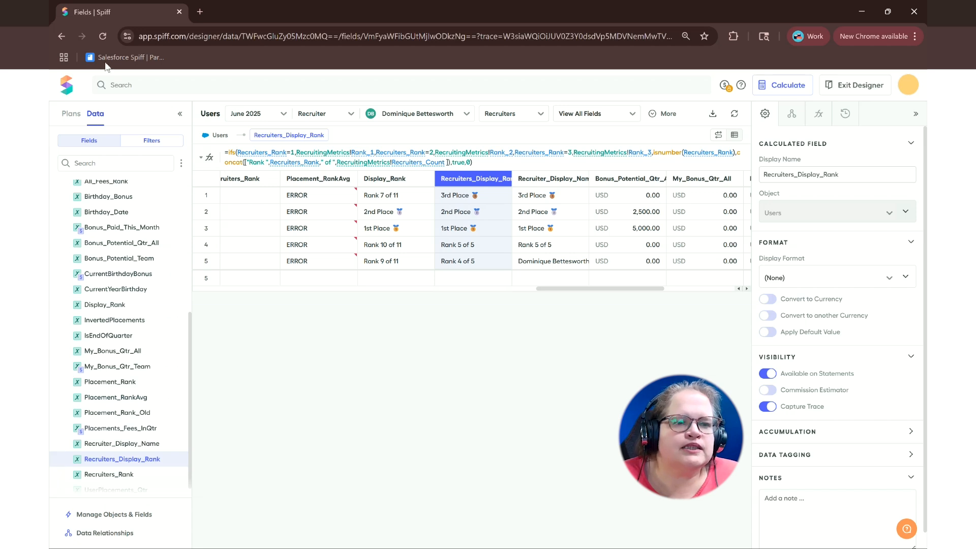
Step: Switch to the plans and open the RecruitingMetrics worksheet in the Recruitment folder
left_click(72, 117)
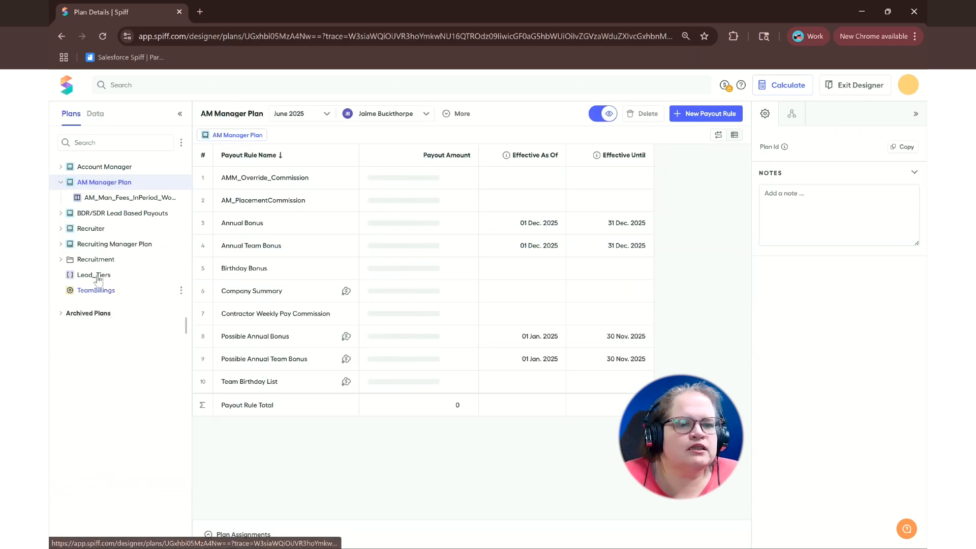
left_click(61, 259)
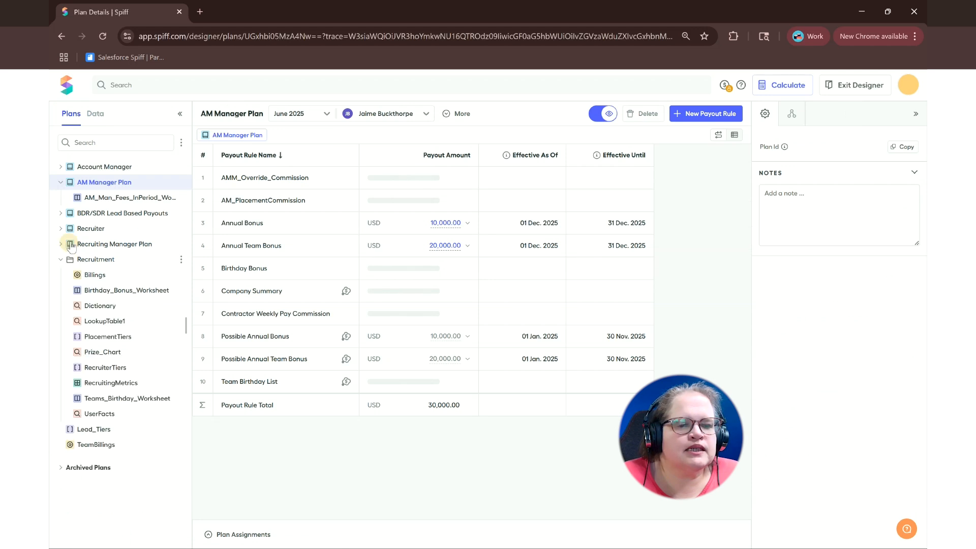
left_click(109, 384)
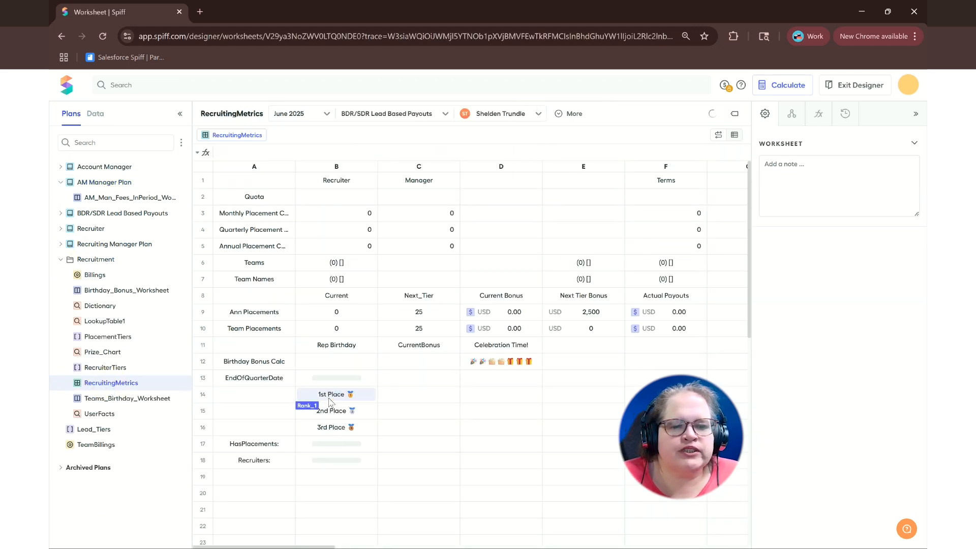
Step: Examine the Rank_1, Rank_2 and Rank_3 cells in RecruitingMetrics and the medal emoji in the third-place label
left_click(333, 396)
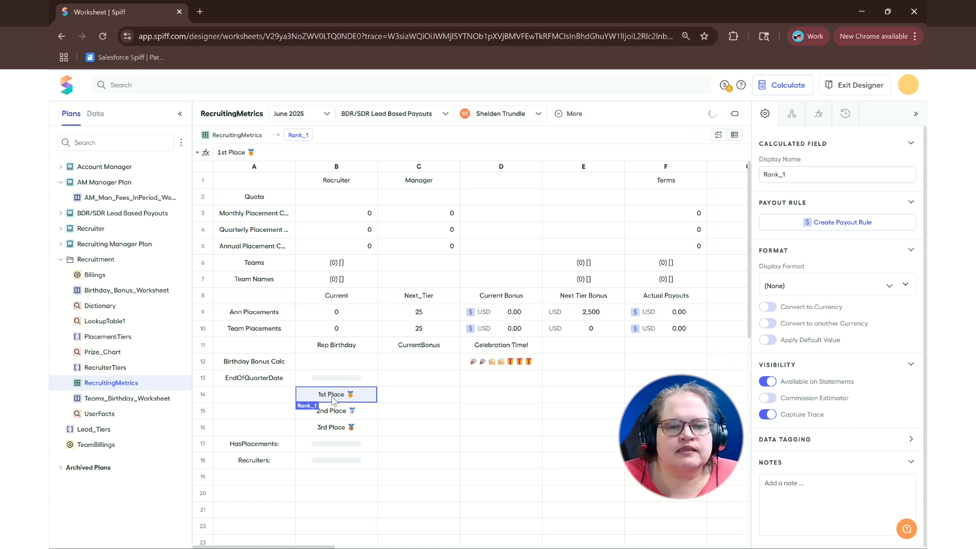
left_click(333, 411)
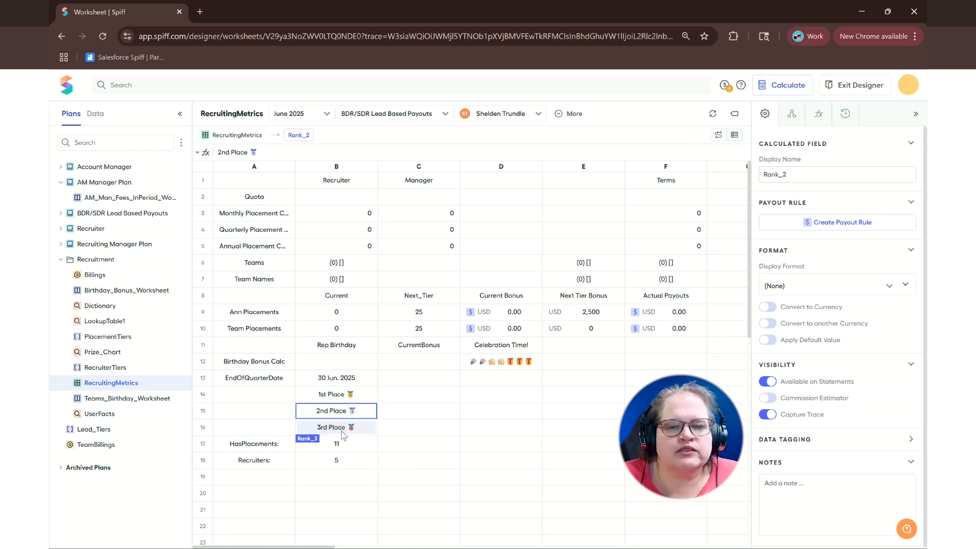
left_click(344, 433)
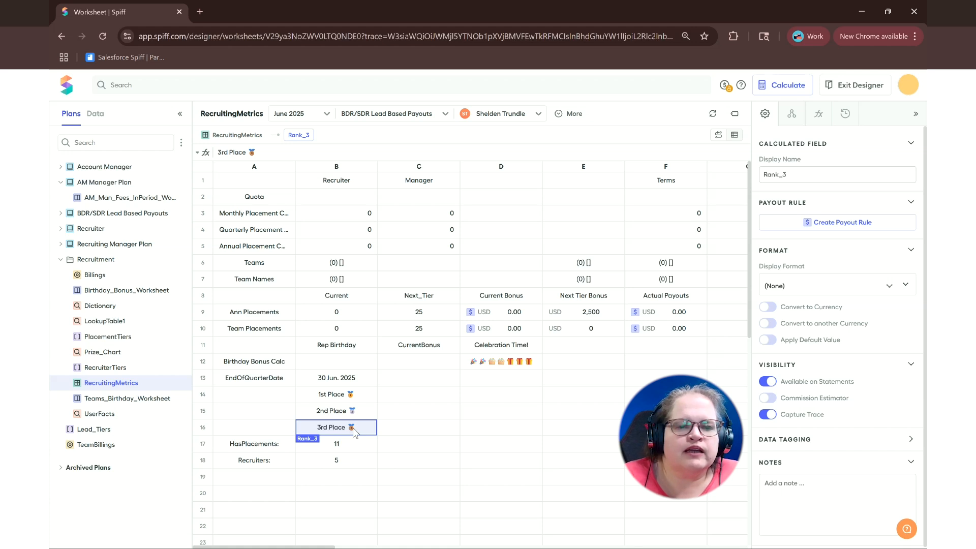
double_click(354, 430)
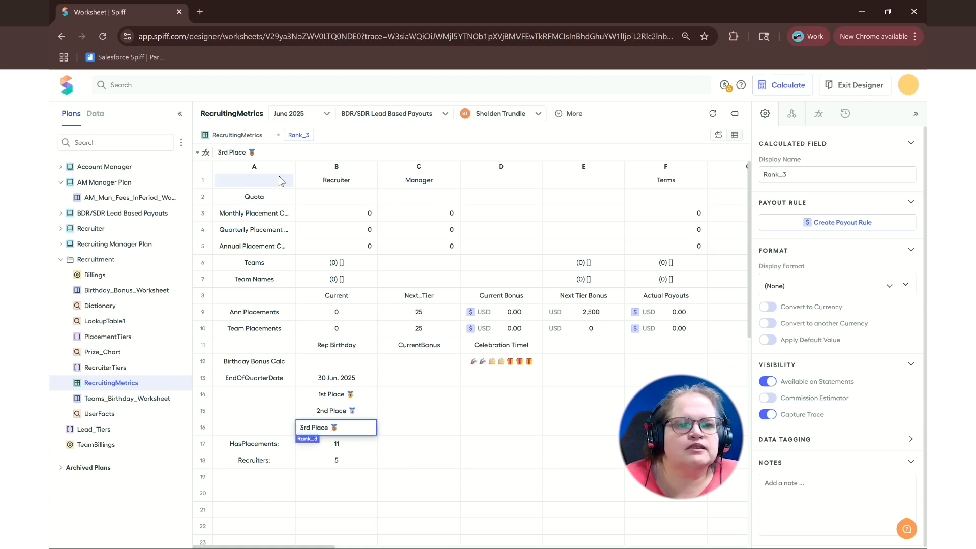
left_click_drag(256, 151, 246, 152)
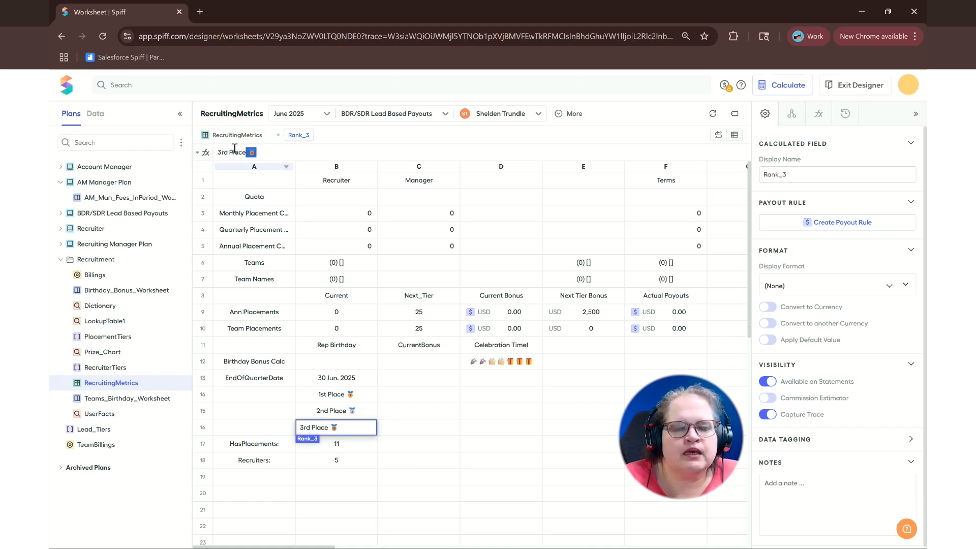
left_click(369, 408)
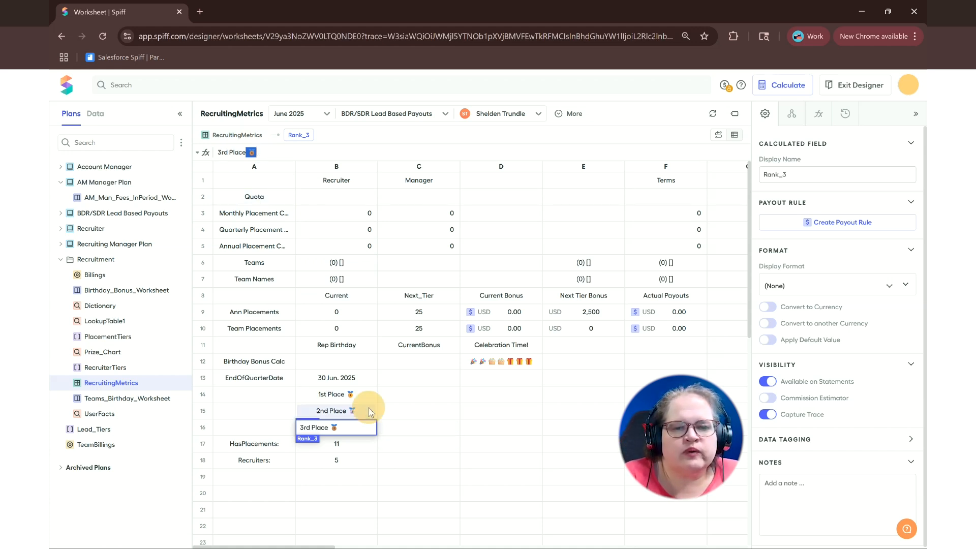
Step: Examine the CelebrateEmojis cell and the Recruiters_Count formula with its Recruiters reference in the worksheet
left_click(531, 363)
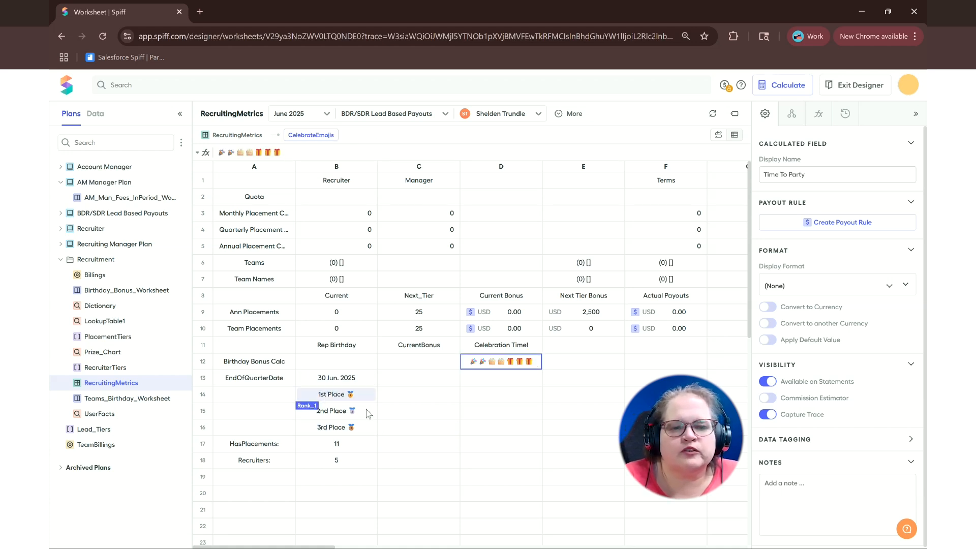
left_click(354, 463)
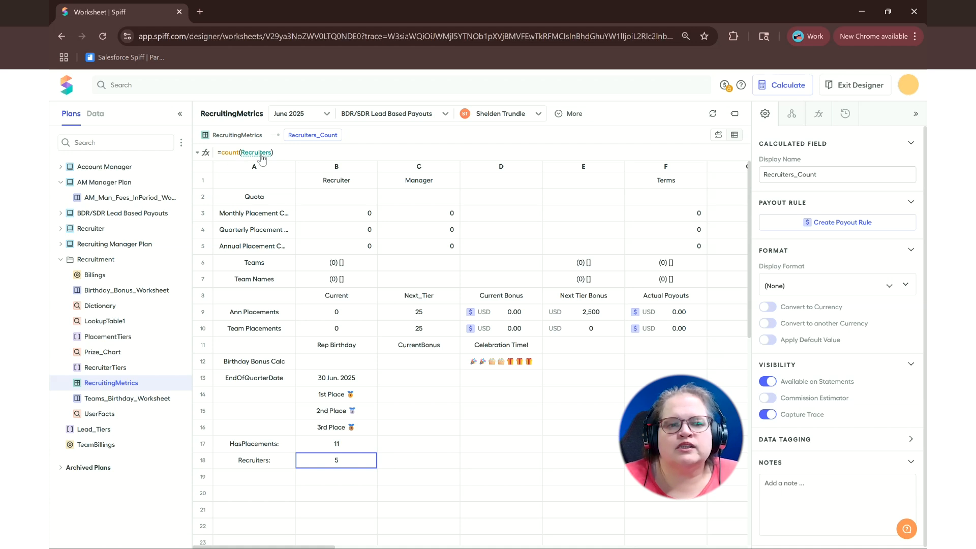
mouse_move(263, 159)
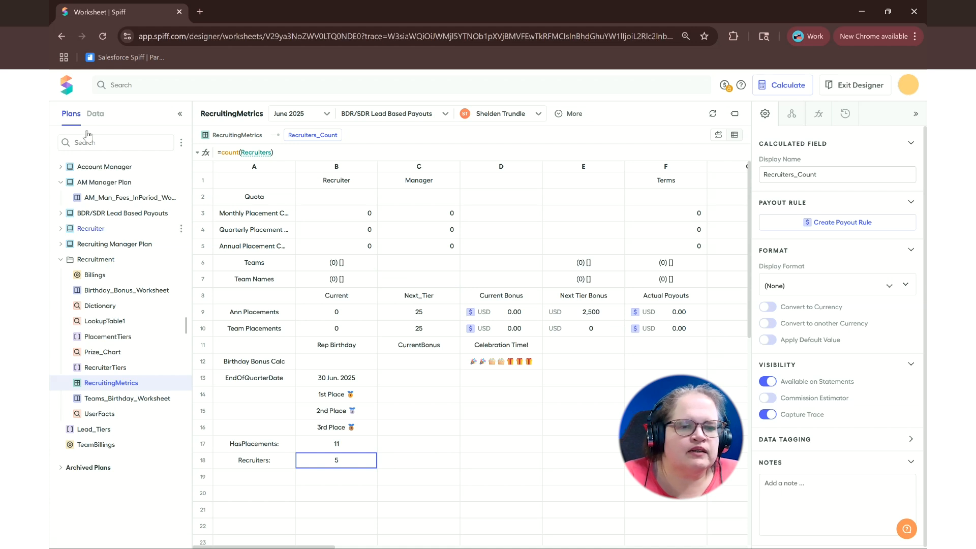
Step: Open the Top3AndMe filter on Users in the data filters and examine its conditions and the matching recruiters
left_click(95, 114)
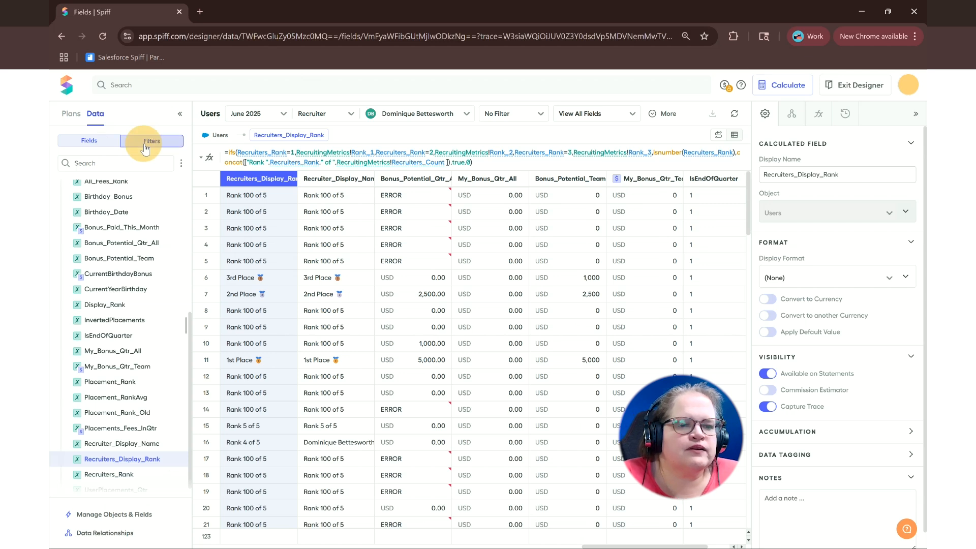
left_click(147, 146)
left_click(101, 474)
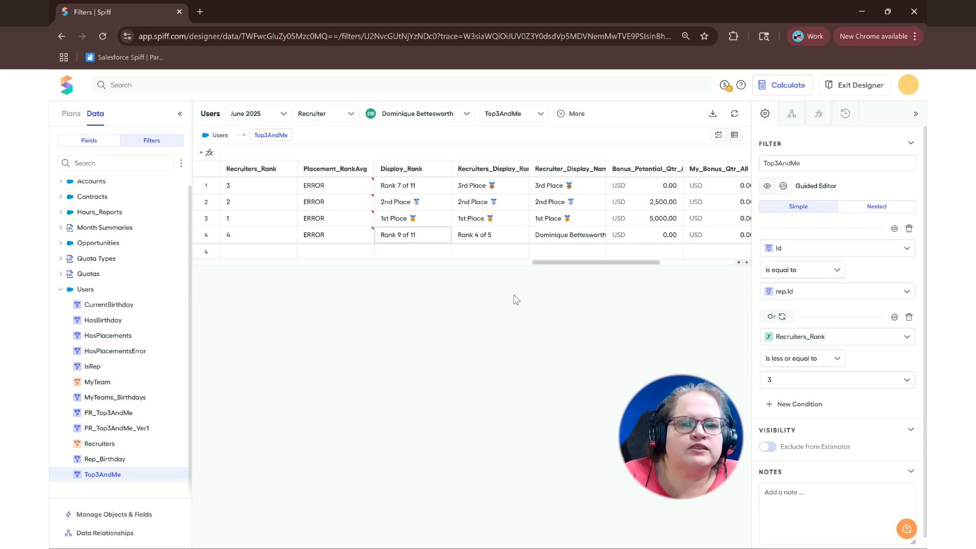
left_click_drag(563, 262, 244, 264)
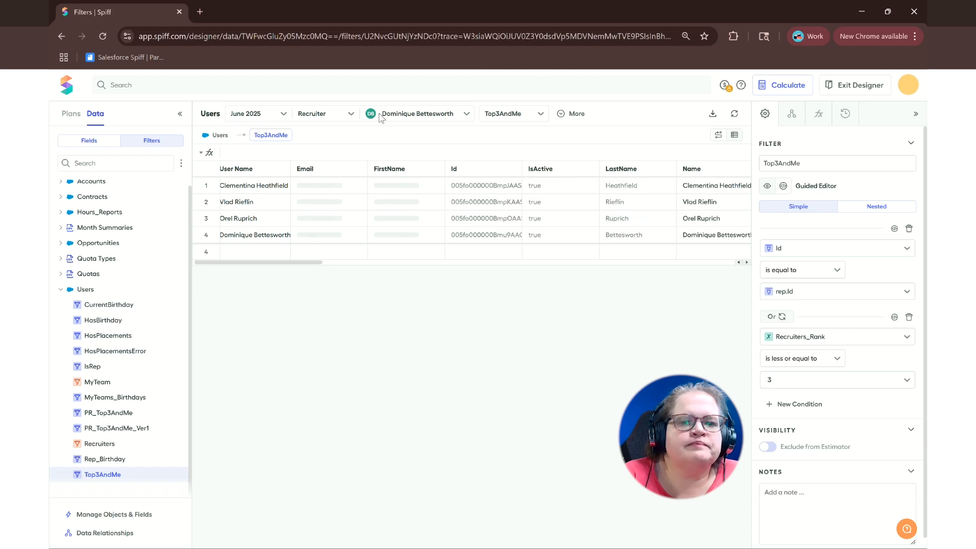
Step: Preview the Top3AndMe filter as the second-place recruiter and look through the filtered user columns
left_click(407, 114)
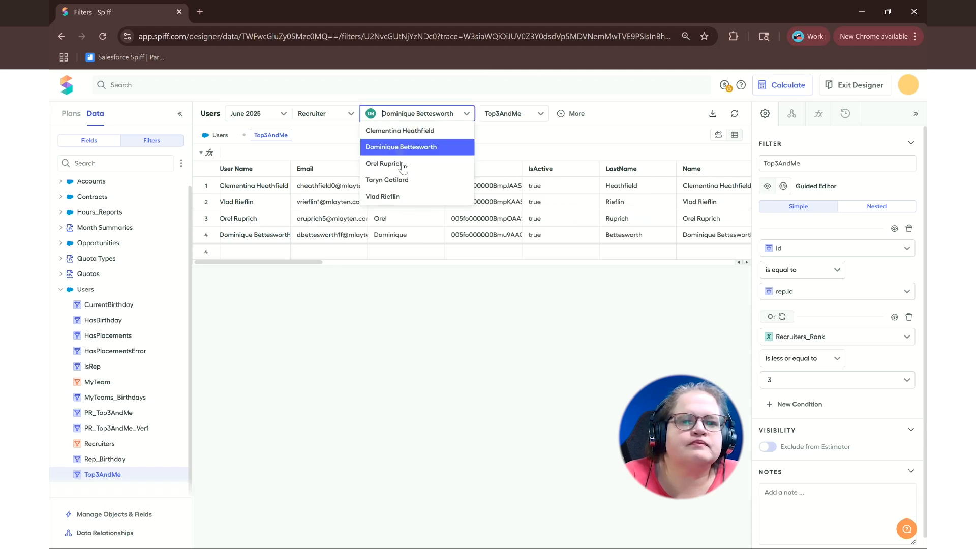
left_click(391, 197)
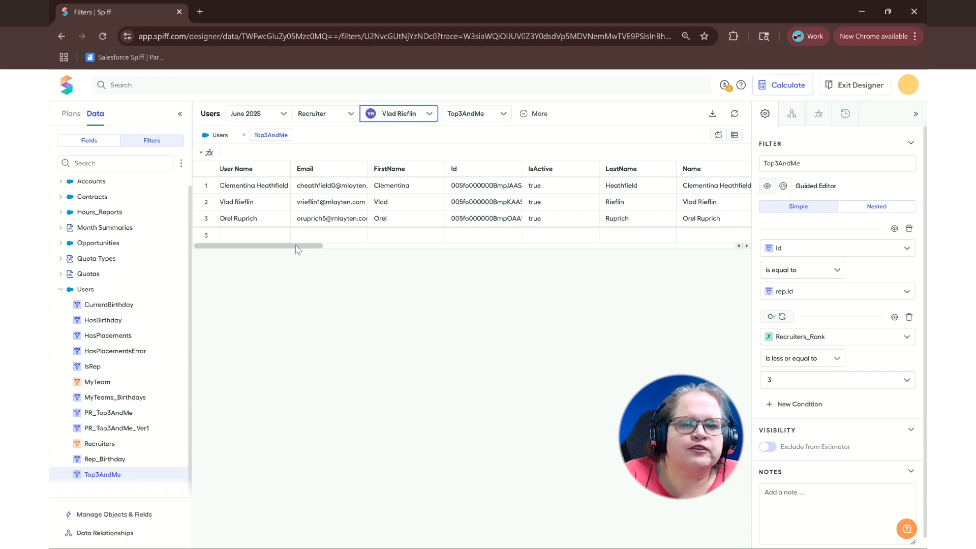
left_click_drag(297, 249, 381, 251)
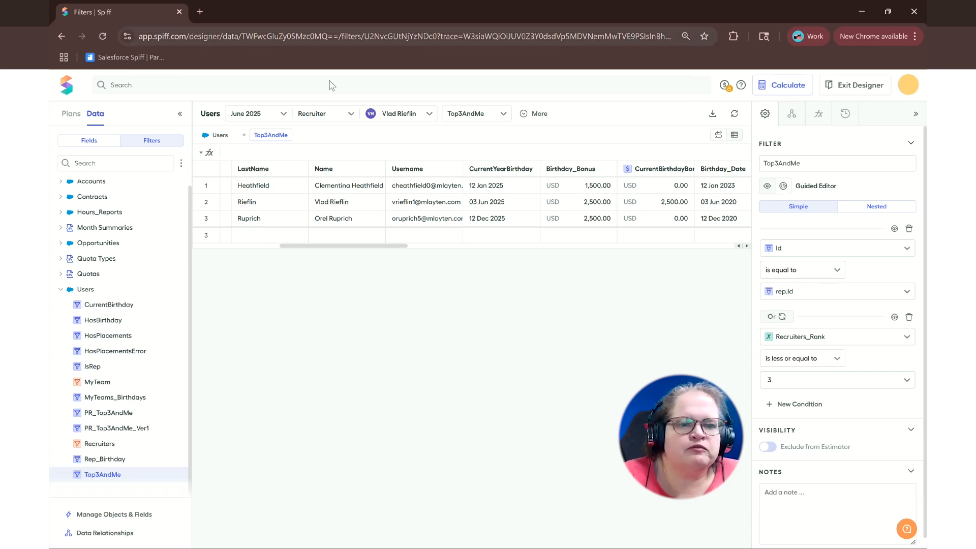
Step: Open the Rec_Qtr_Placement_Team_Bonus datasheet in the Recruiter plan and examine its display name, rank, placement and bonus columns
left_click(72, 114)
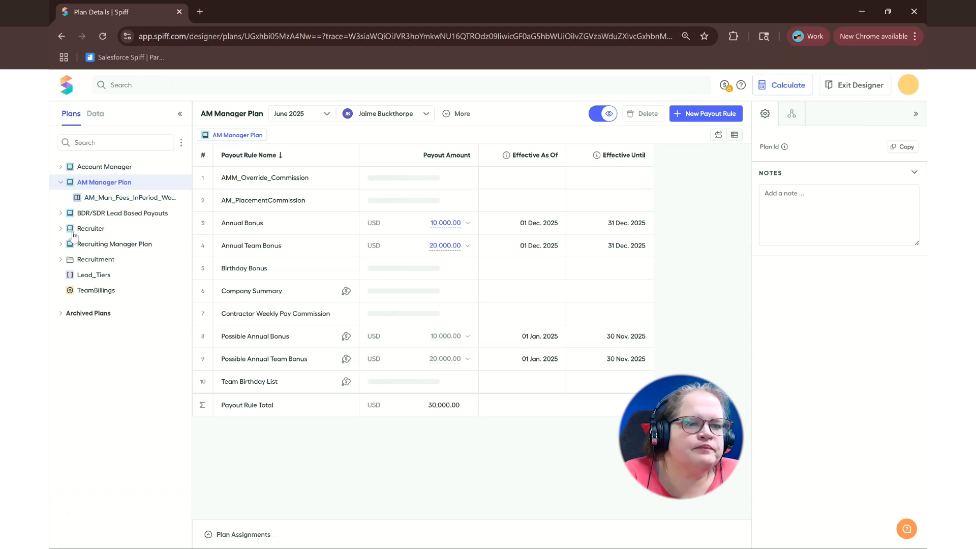
left_click(60, 230)
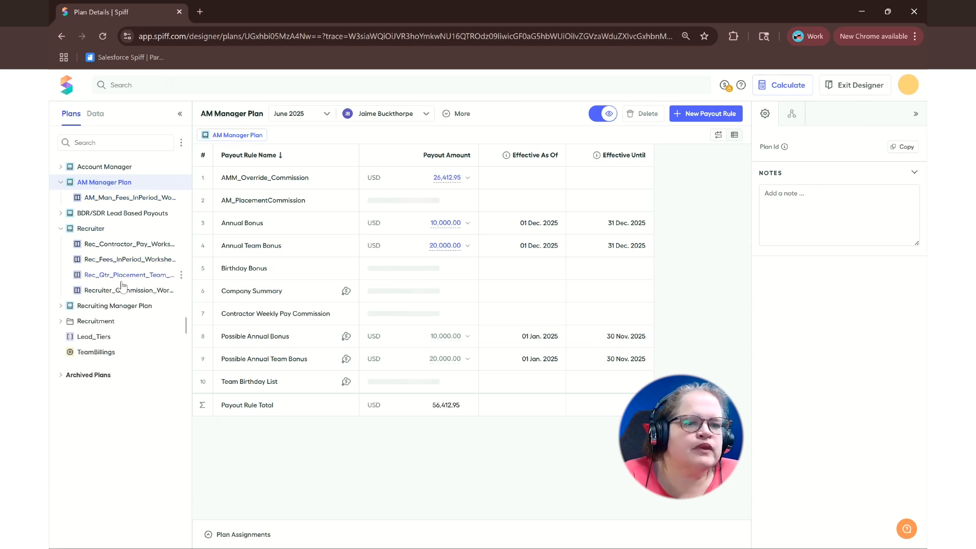
left_click(125, 277)
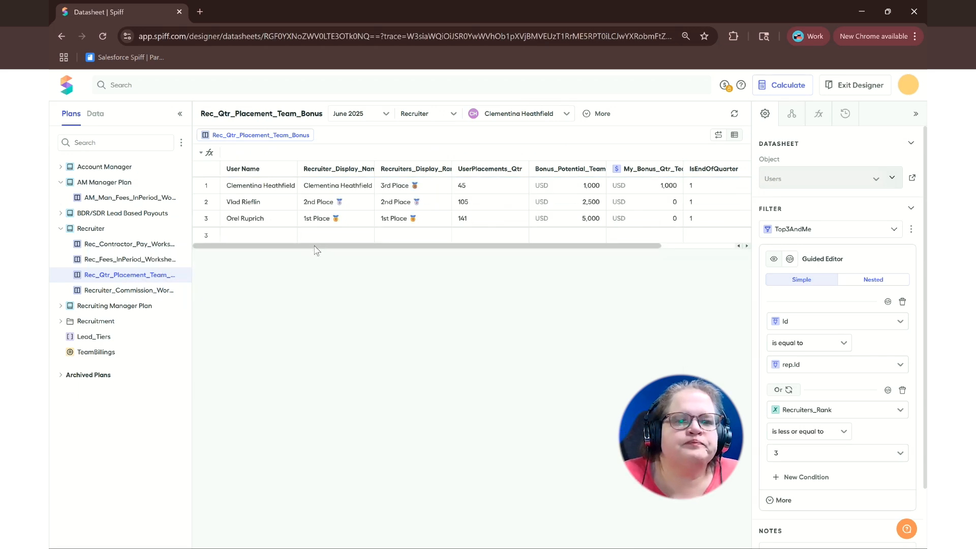
left_click_drag(314, 246, 317, 246)
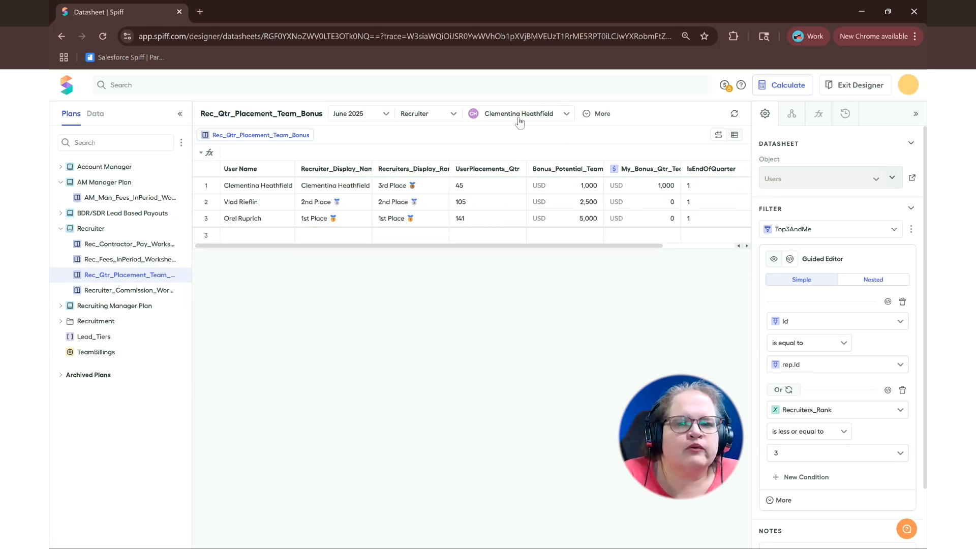
left_click(410, 189)
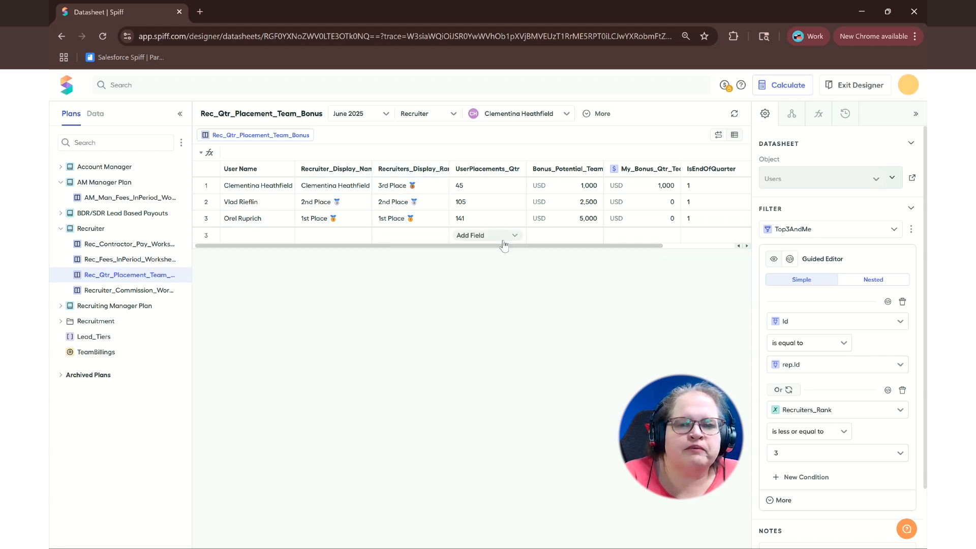
left_click_drag(505, 245, 542, 245)
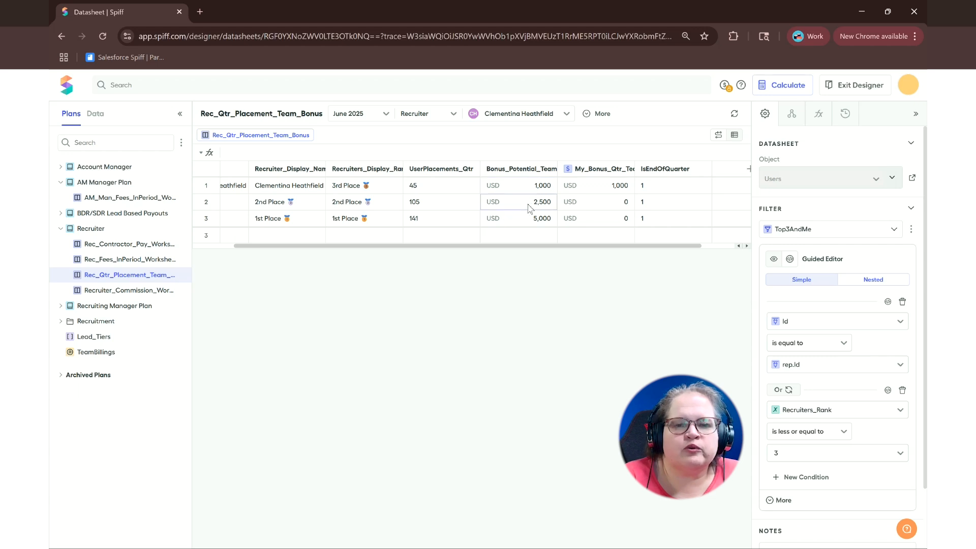
Step: Examine the Bonus_Potential_Team formula, and open the Prize_Chart lookup table it references in the Recruitment folder
left_click(532, 169)
left_click(96, 320)
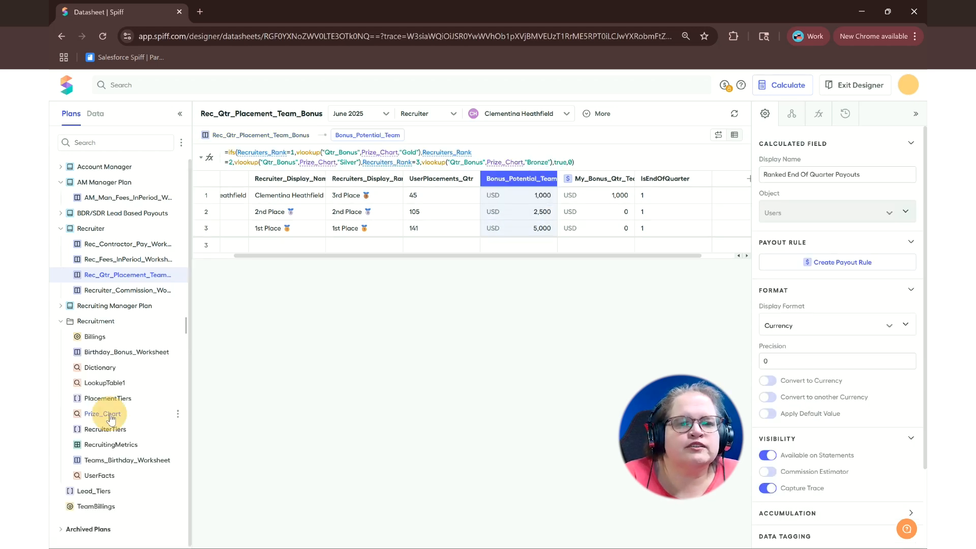
left_click(109, 415)
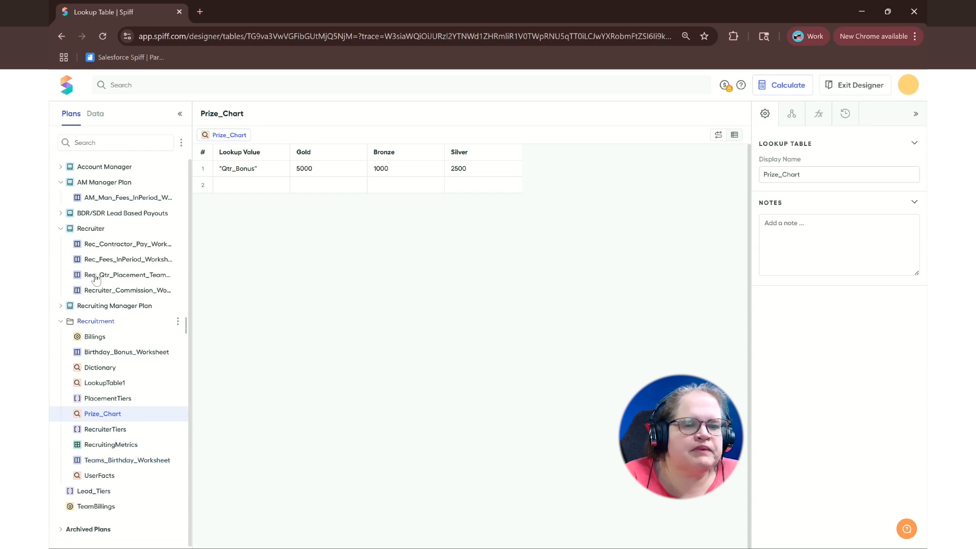
Step: Return to the Rec_Qtr_Placement_Team_Bonus datasheet and examine the My_Bonus_Qtr_Team formula, including its Bonus_Potential_Team and IsEndOfQuarter references
left_click(127, 274)
left_click_drag(561, 246, 608, 244)
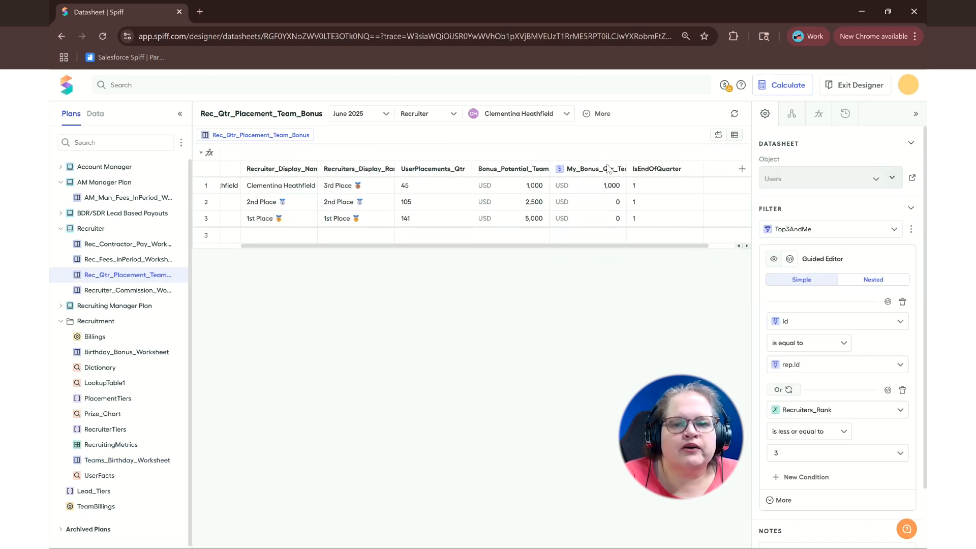
left_click(604, 172)
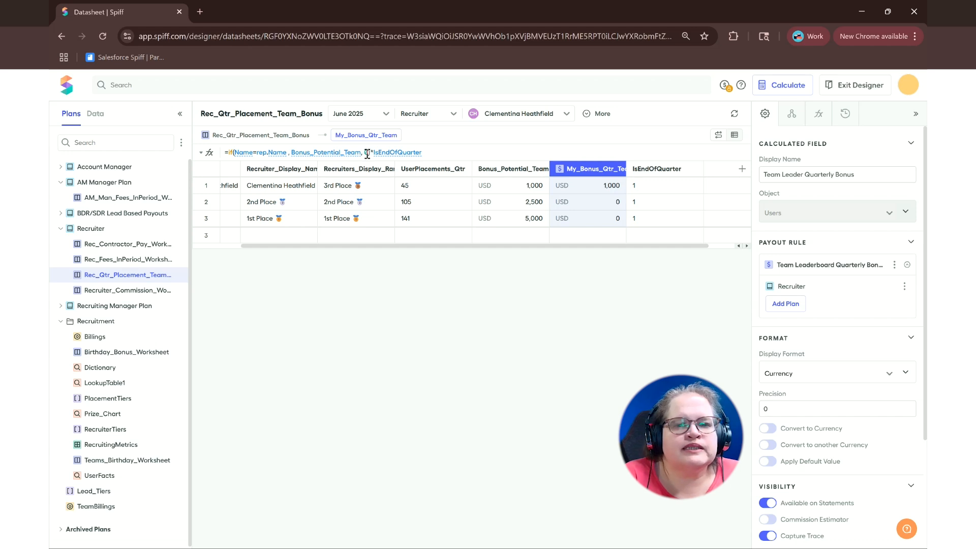
left_click_drag(371, 153, 429, 156)
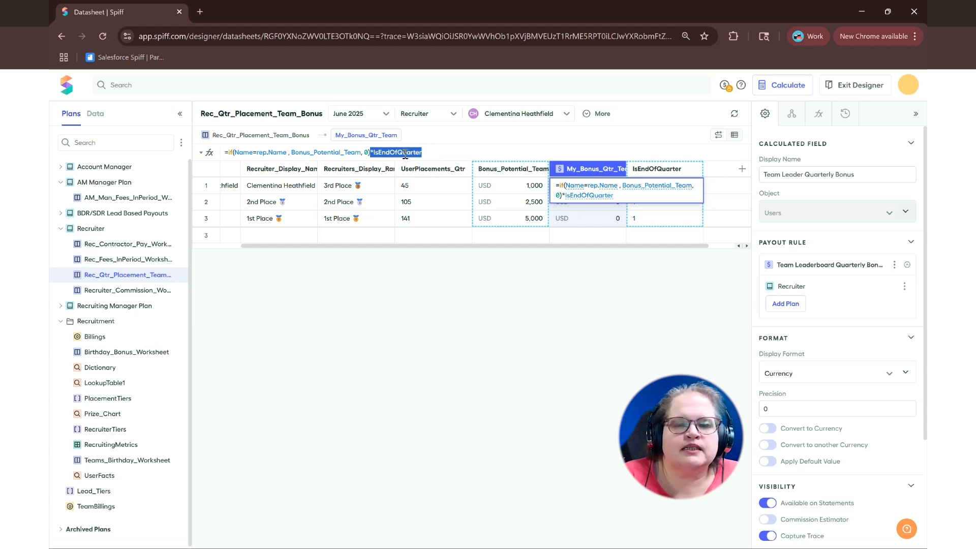
mouse_move(405, 155)
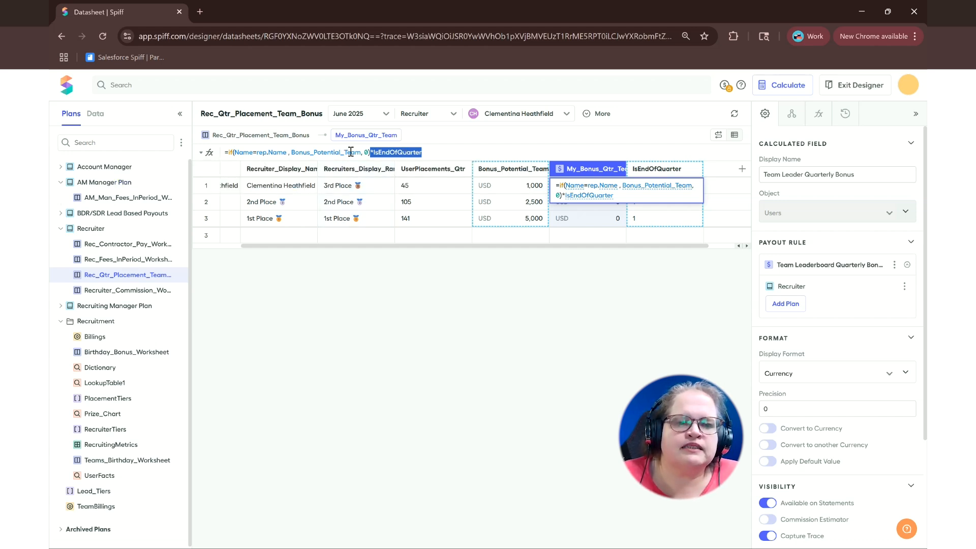
mouse_move(351, 157)
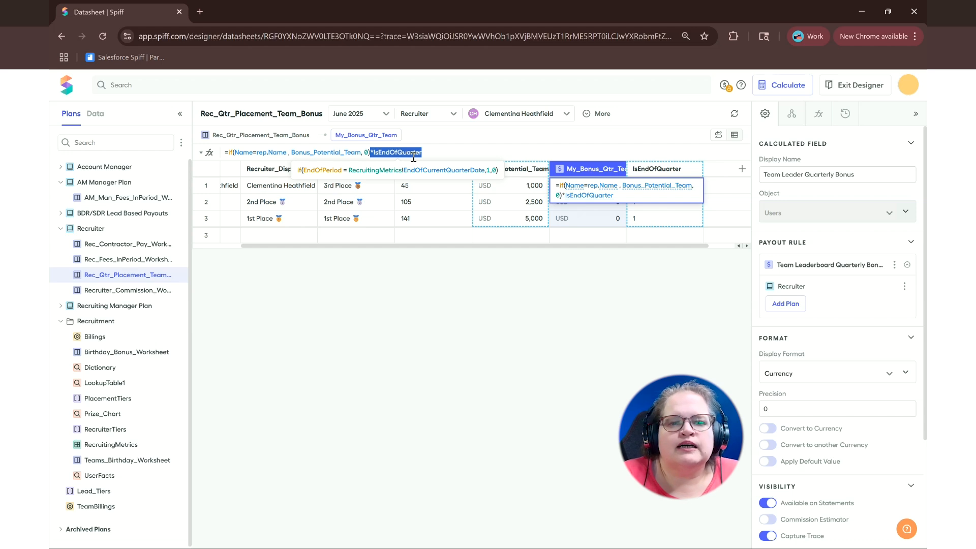
left_click(448, 153)
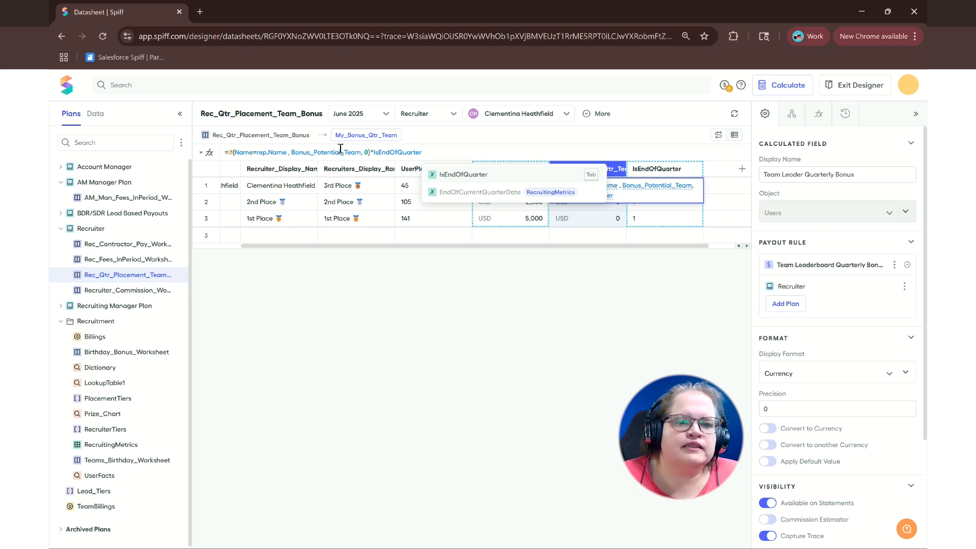
left_click(571, 315)
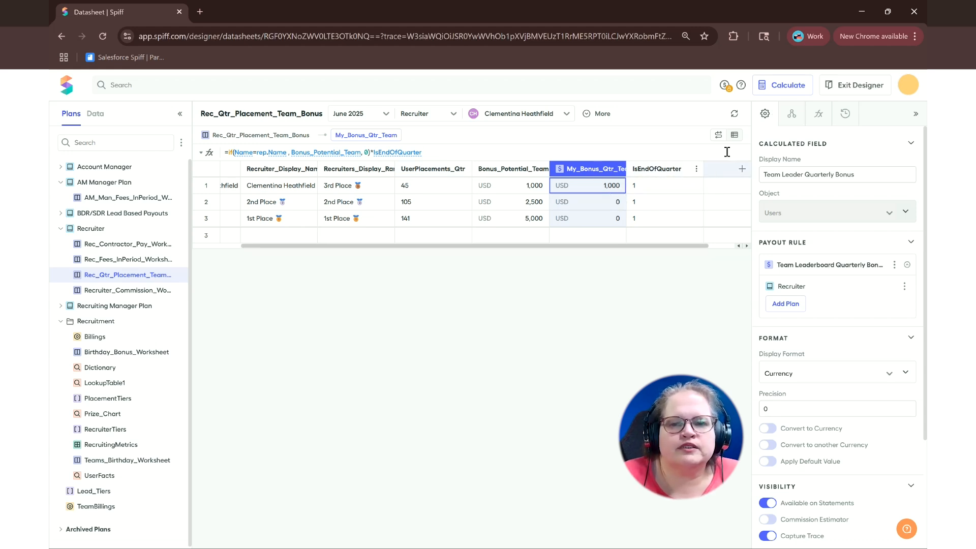
Step: Exit the designer, filter the June 2025 commissions by the Recruiter plan, and open the second-place recruiter's statement
left_click(850, 89)
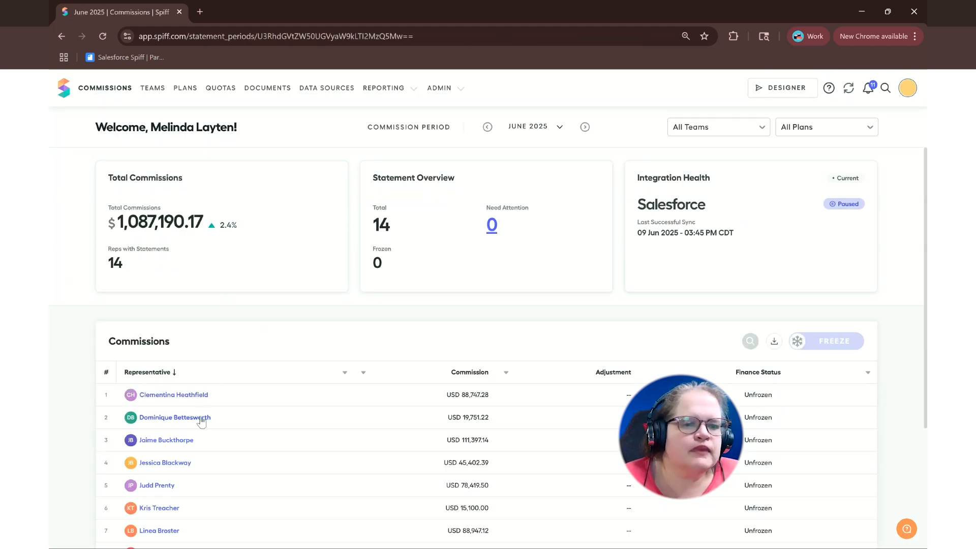
left_click(807, 132)
left_click(815, 231)
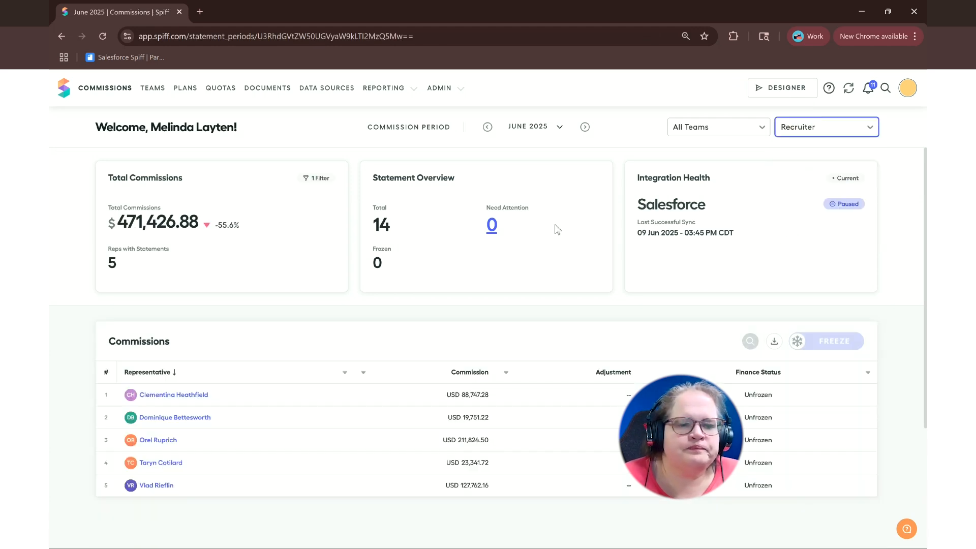
left_click(159, 485)
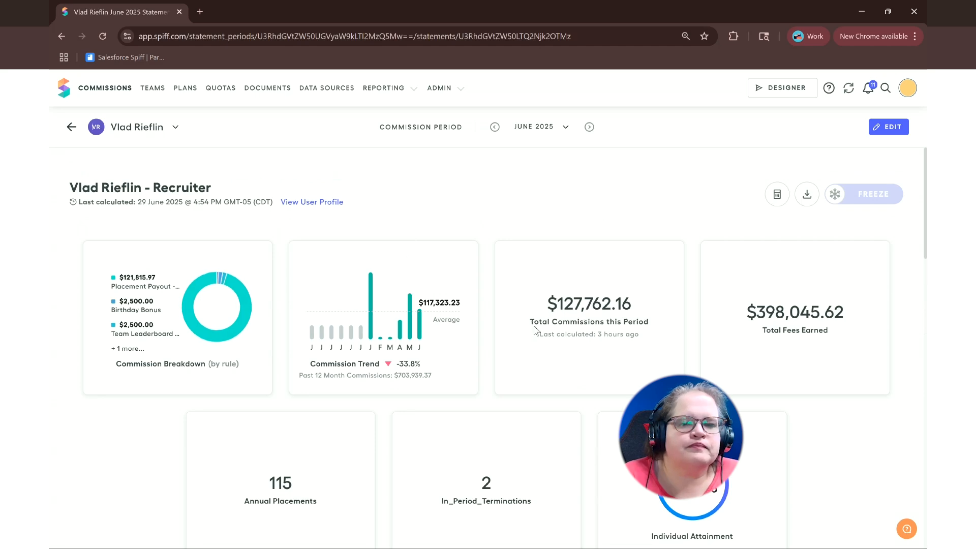
Step: Expand the Team Leaderboard Quarterly Bonus on the recruiter's statement and examine its key metrics and obligations table
scroll(536, 330, "down", 5)
scroll(536, 330, "down", 12)
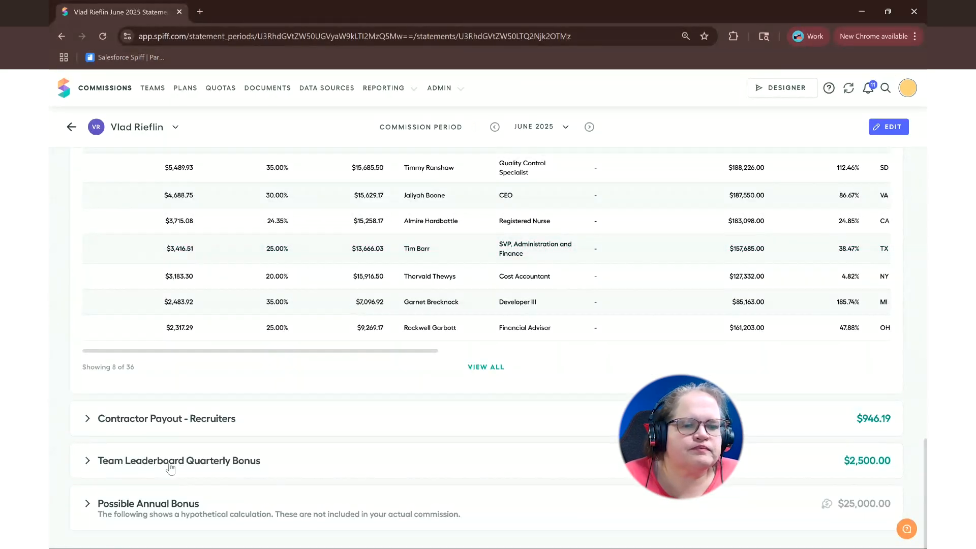
left_click(170, 468)
scroll(257, 427, "down", 5)
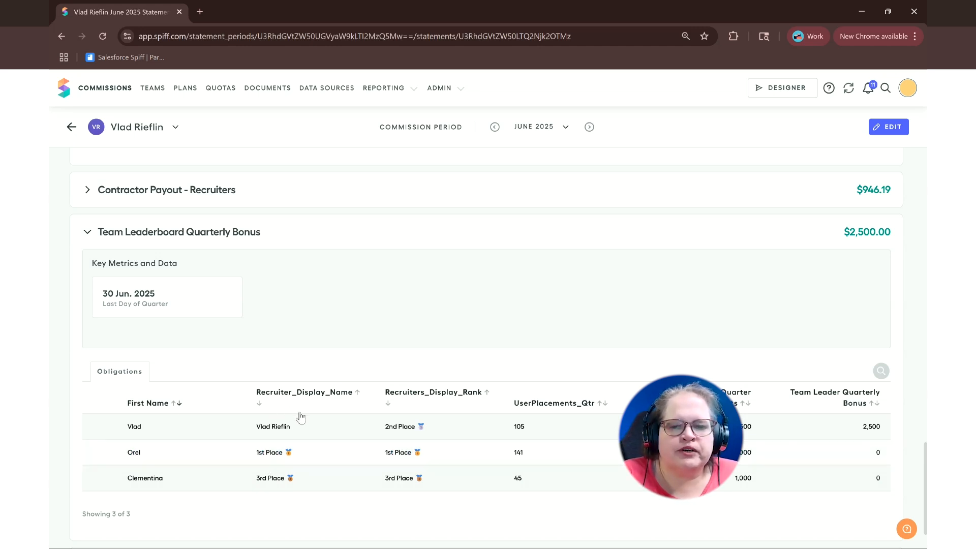
Step: Switch to the June 2025 statement of the recruiter ranked 5 of 5 and examine the obligations under Team Leaderboard Quarterly Bonus
left_click(132, 128)
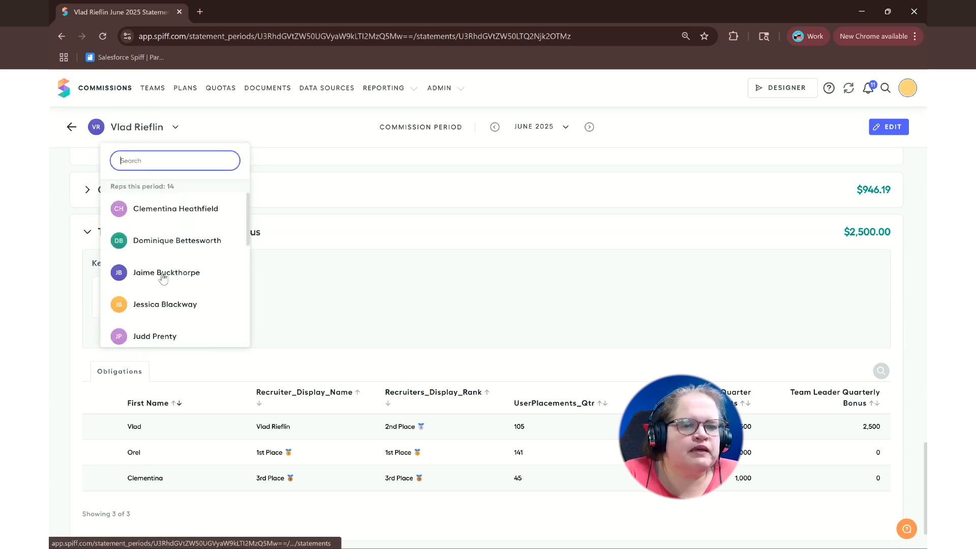
scroll(163, 277, "down", 5)
left_click(169, 307)
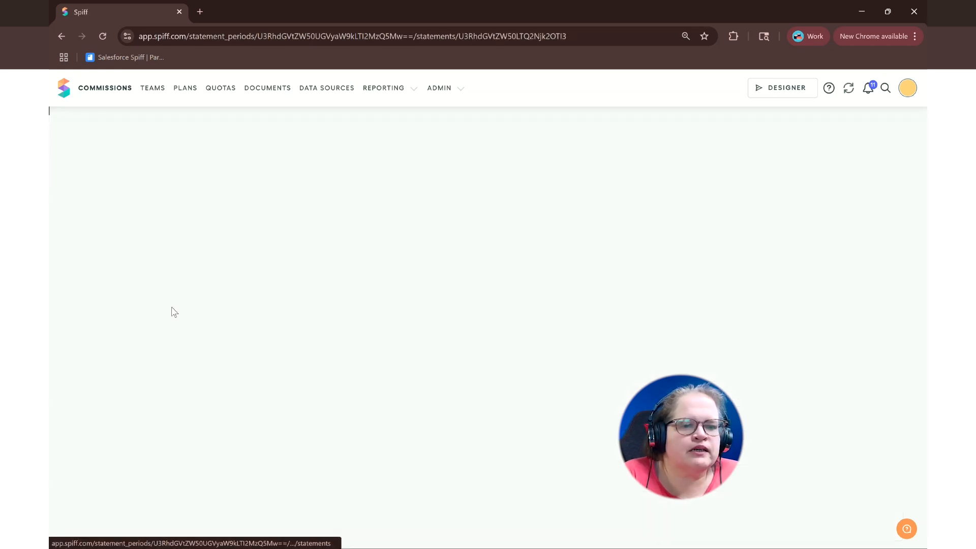
scroll(370, 376, "down", 7)
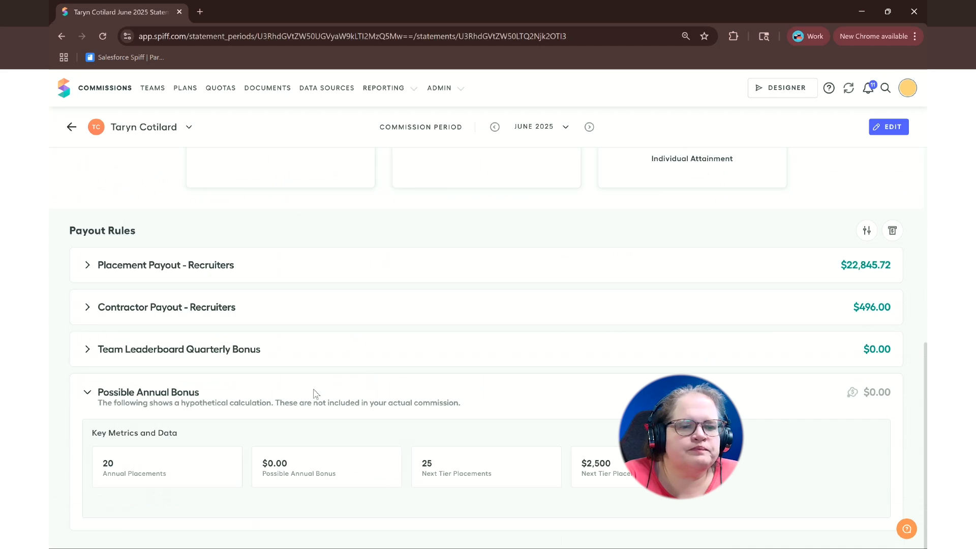
left_click(126, 349)
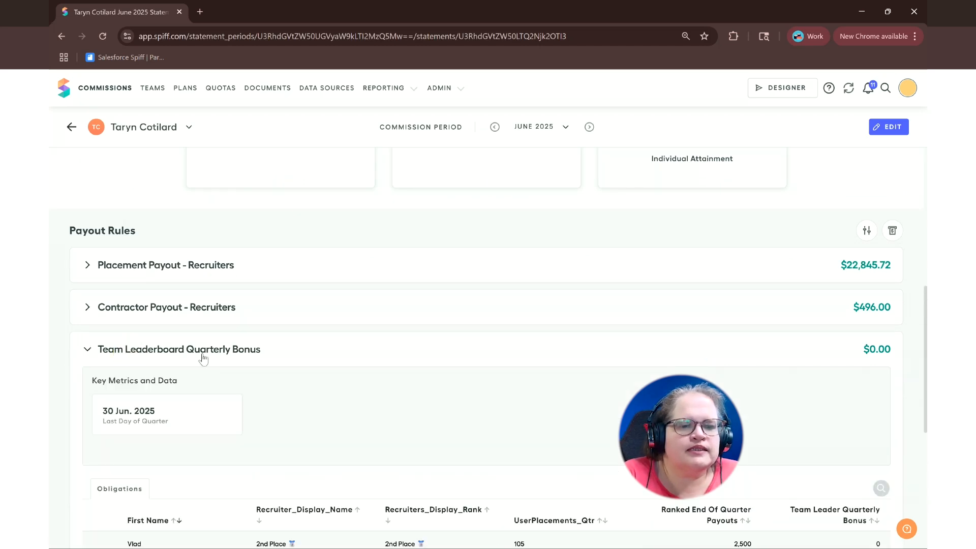
scroll(213, 361, "down", 7)
scroll(432, 332, "up", 2)
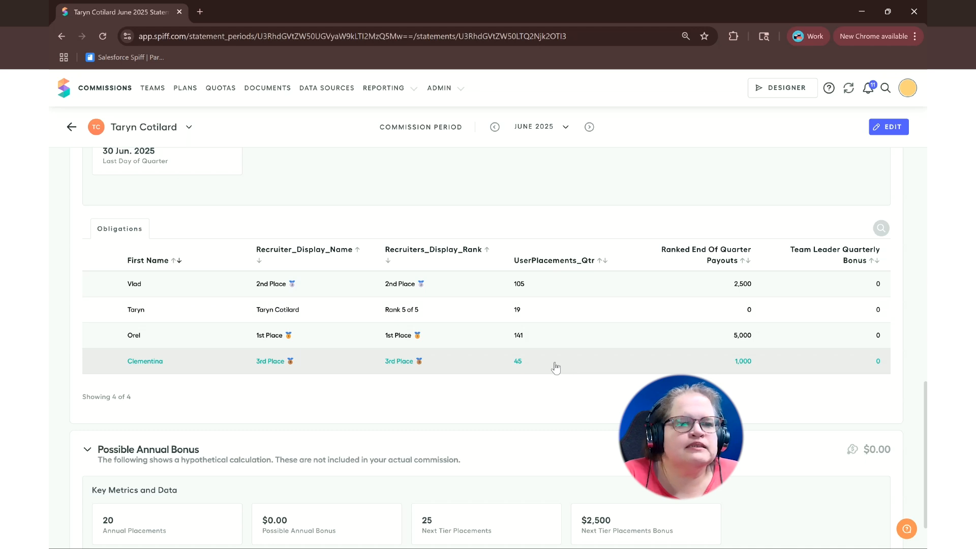
scroll(526, 192, "up", 1)
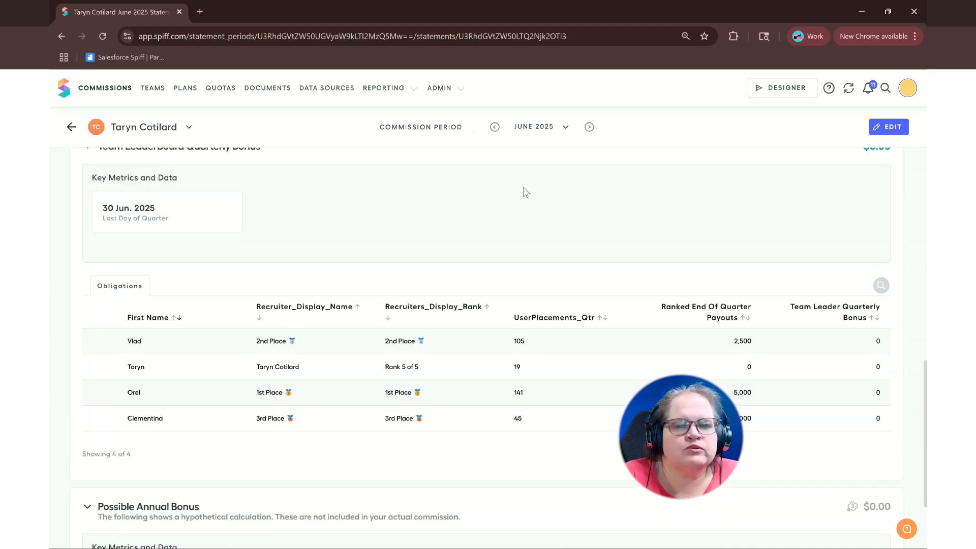
Step: Move the recruiter's statement to July 2025 and examine the key metrics and obligations under Team Leaderboard Quarterly Bonus
left_click(540, 130)
left_click(589, 126)
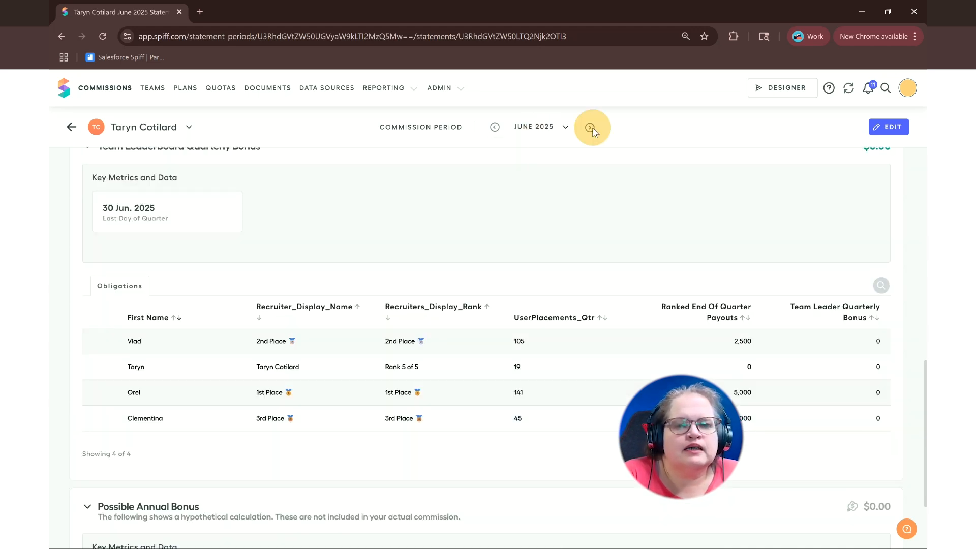
scroll(548, 297, "down", 4)
scroll(549, 297, "down", 1)
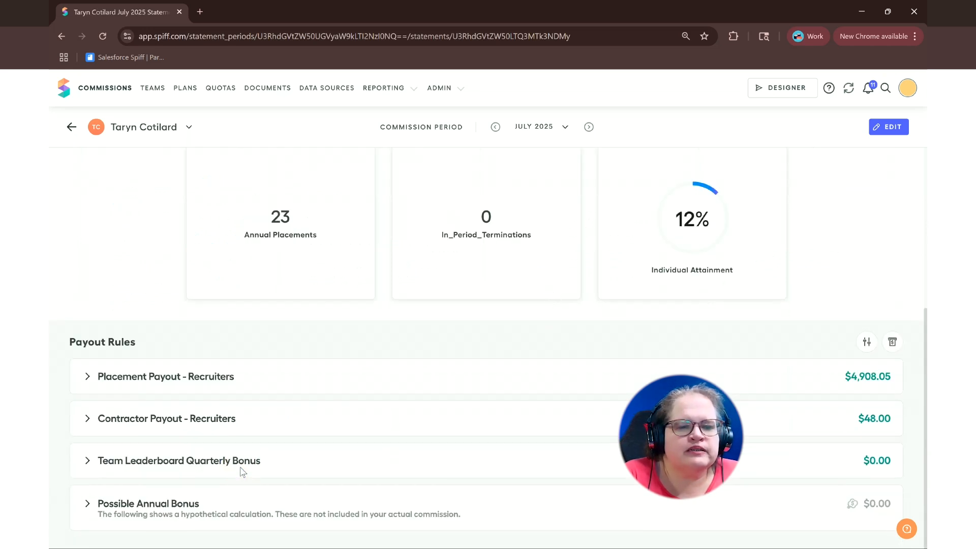
left_click(87, 460)
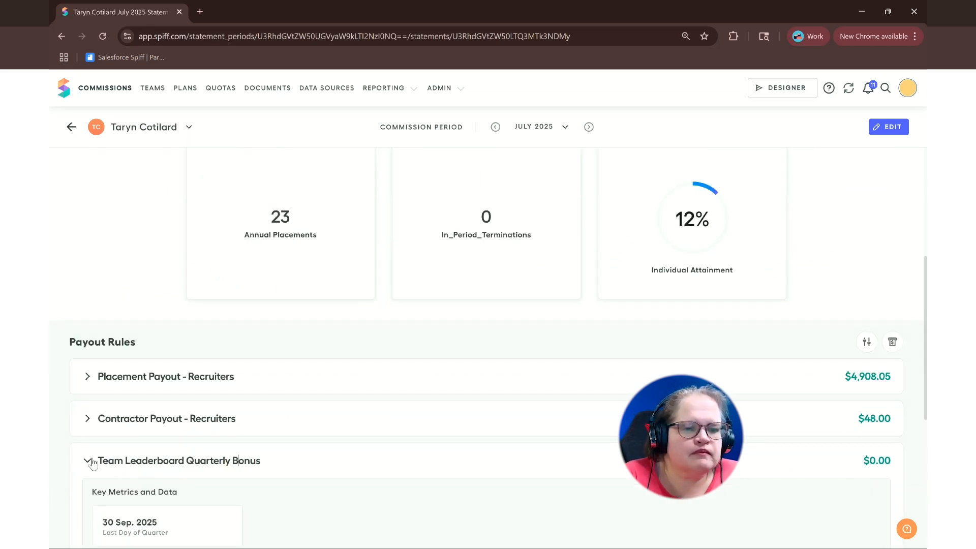
scroll(209, 468, "down", 5)
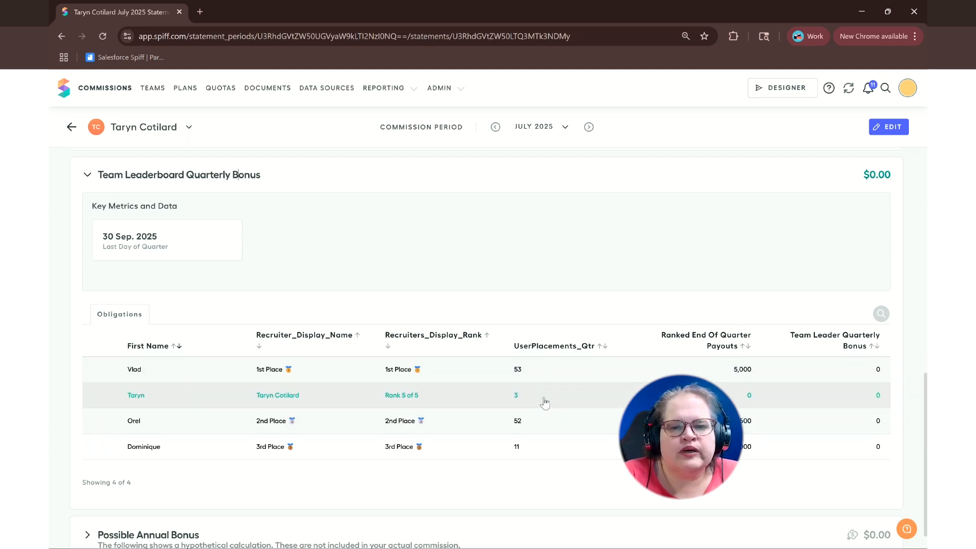
scroll(550, 413, "down", 1)
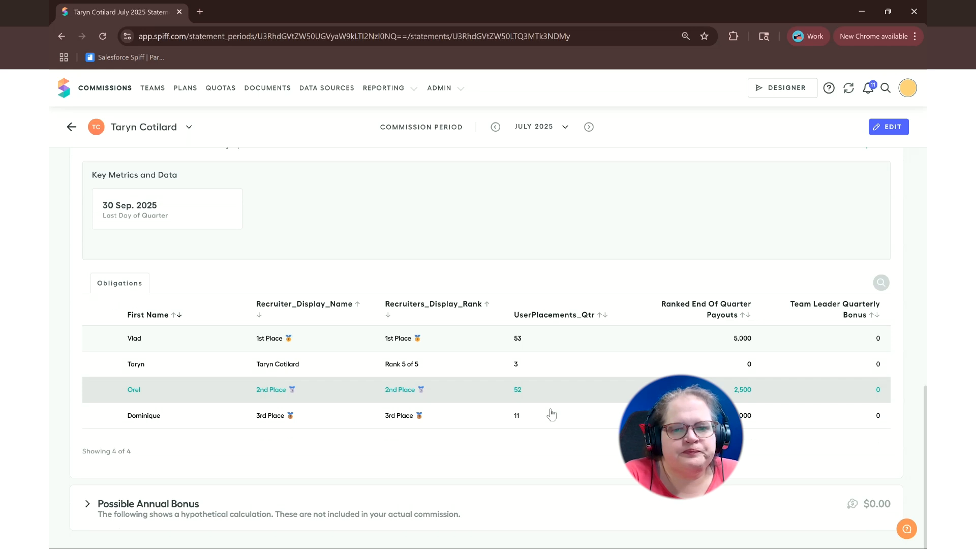
scroll(550, 413, "up", 10)
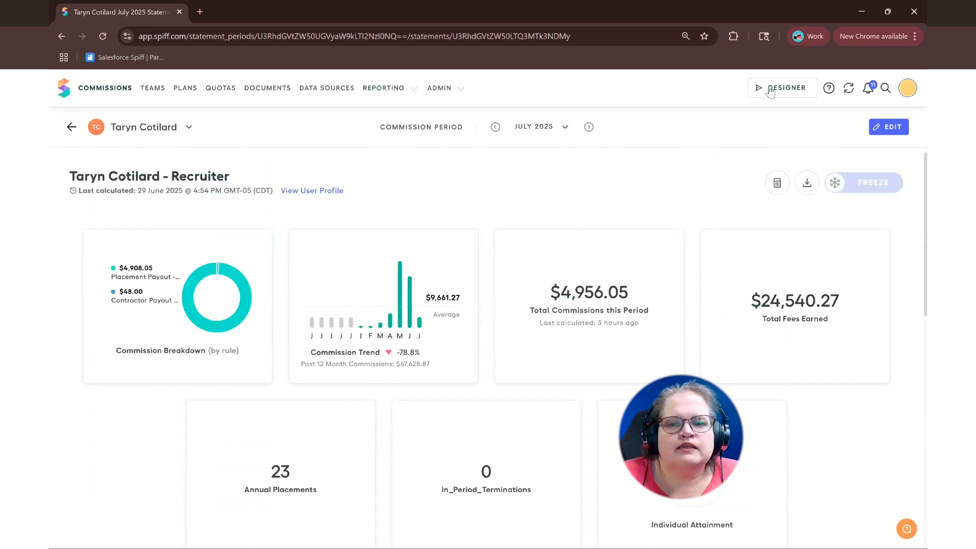
Step: Open the CompanyWideLeaderboard datasheet of the Recruiting Manager Plan in the designer and examine the All_Fees_Rank formula
left_click(797, 91)
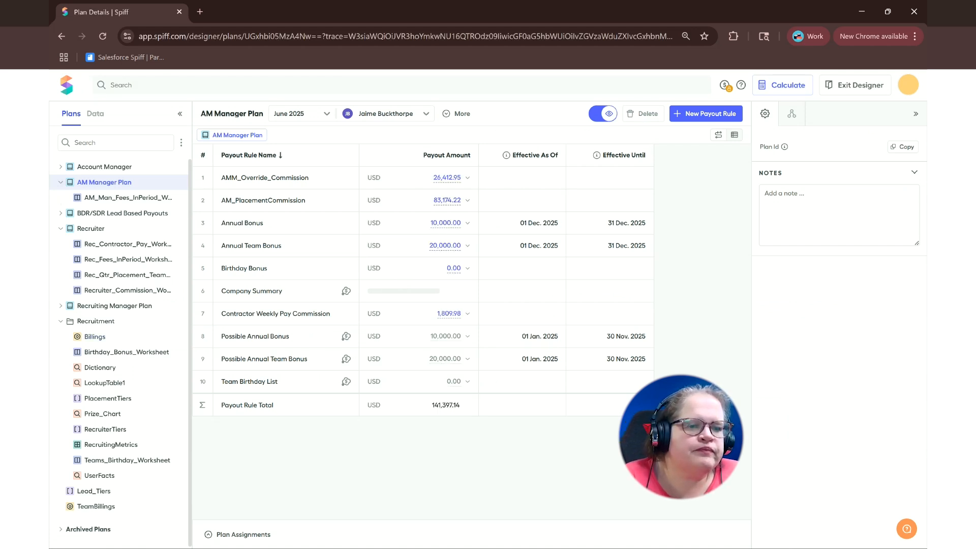
left_click(131, 307)
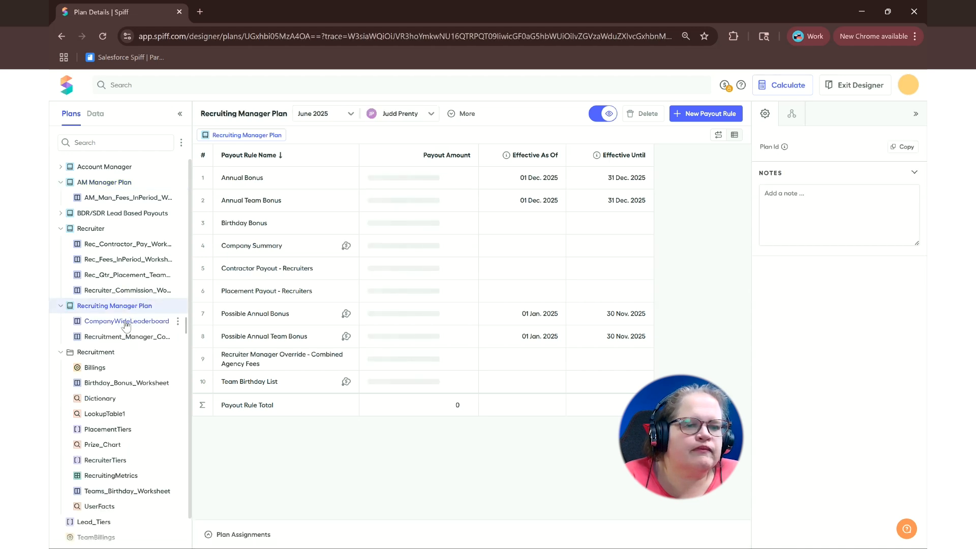
left_click(126, 322)
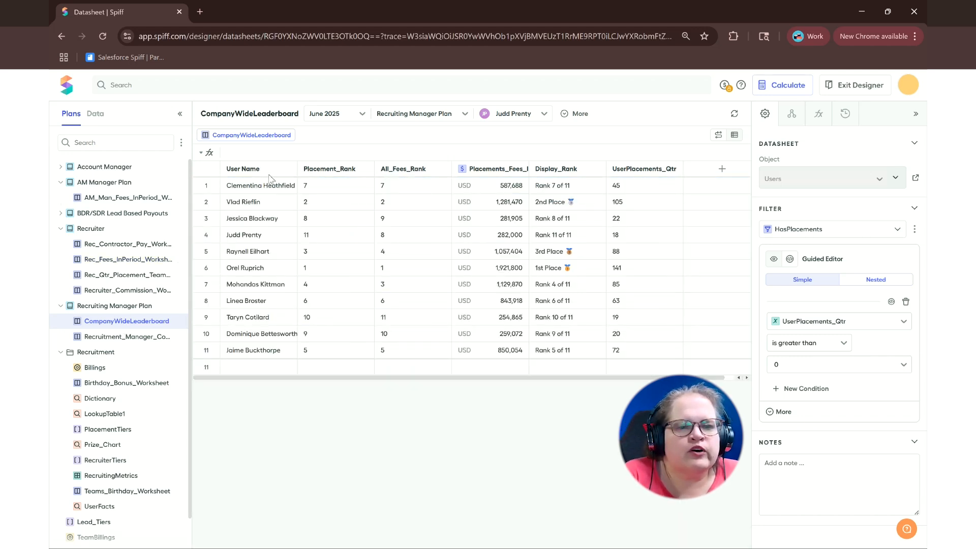
left_click(420, 173)
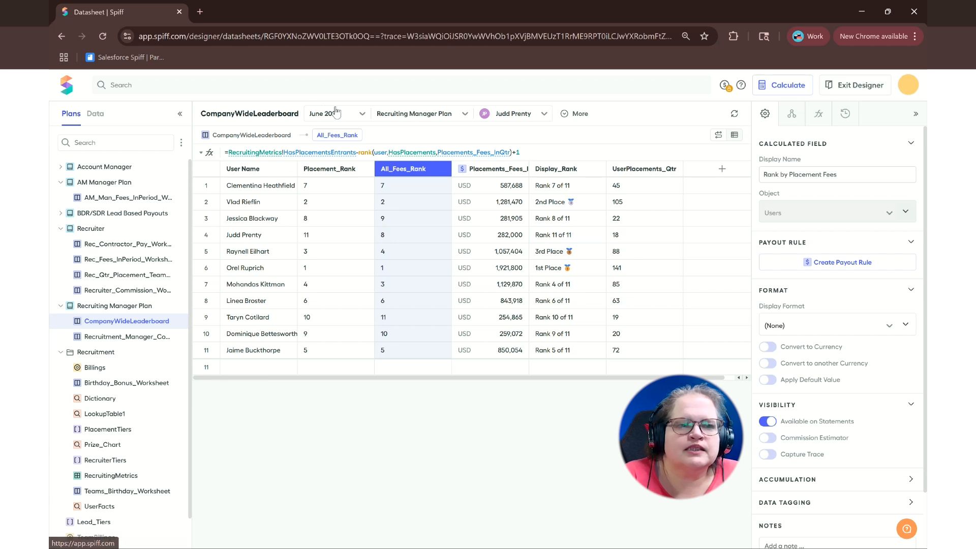
Step: Exit the designer and open the June 2025 statement of the recruiting manager ranked 11 of 11, showing its payout rules
left_click(856, 86)
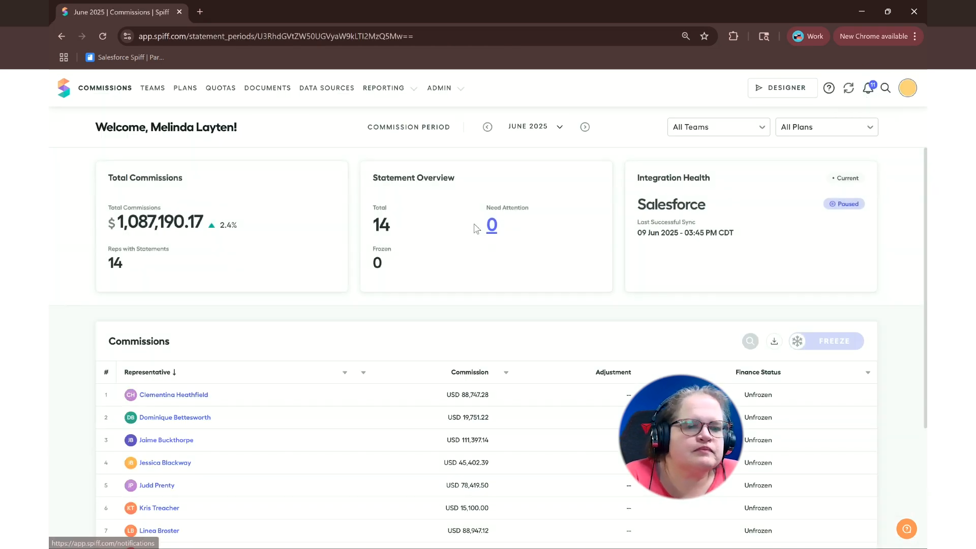
scroll(201, 481, "down", 3)
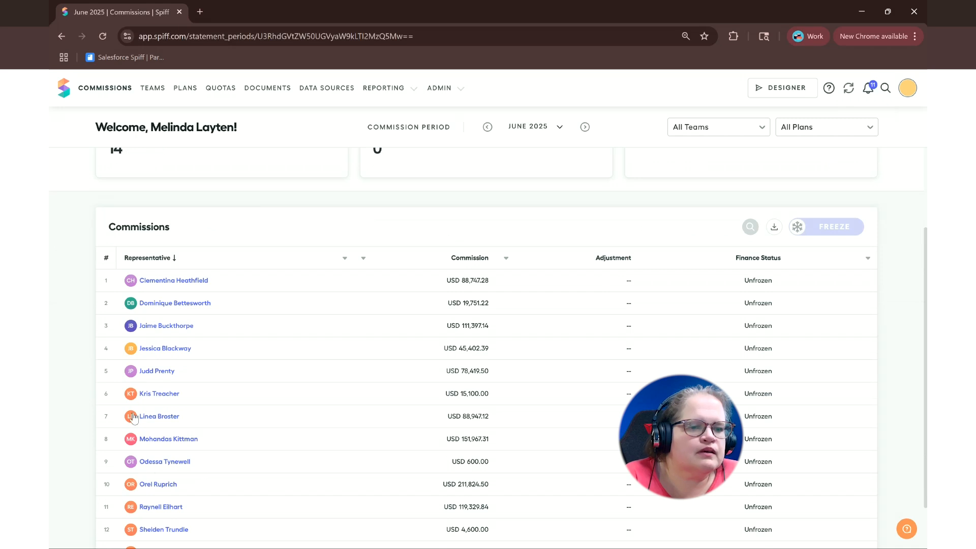
left_click(156, 369)
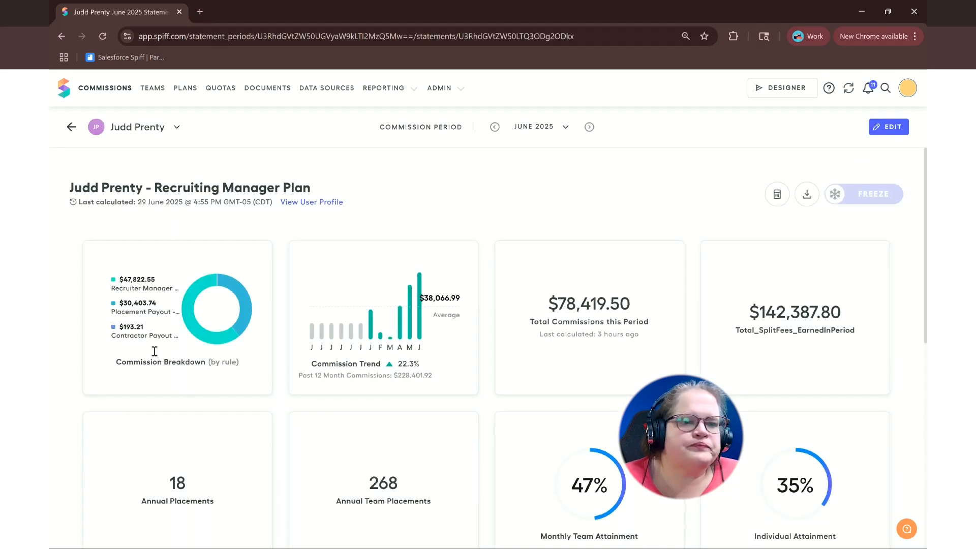
scroll(206, 366, "down", 8)
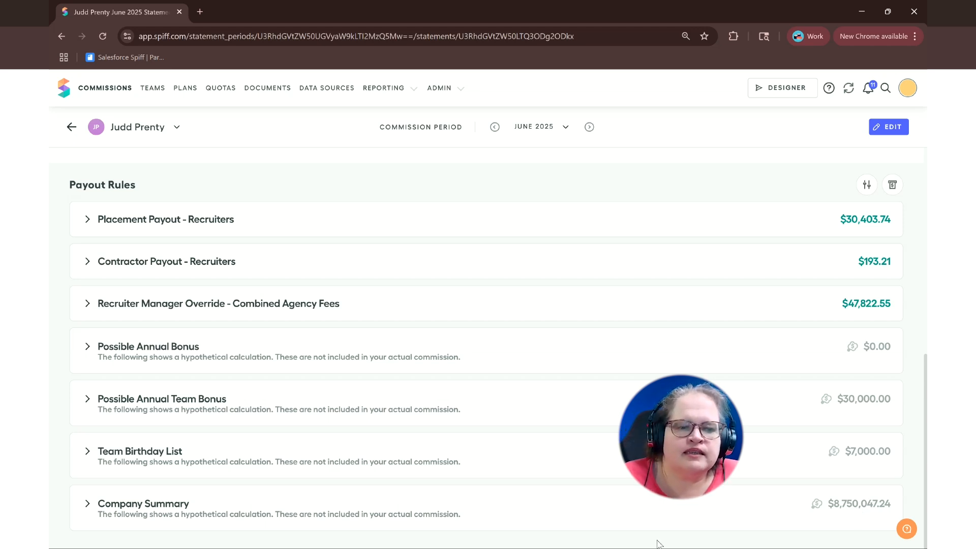
Step: Expand the Company Summary on the manager's statement and show all rows of its obligations table
left_click(175, 506)
scroll(371, 488, "down", 7)
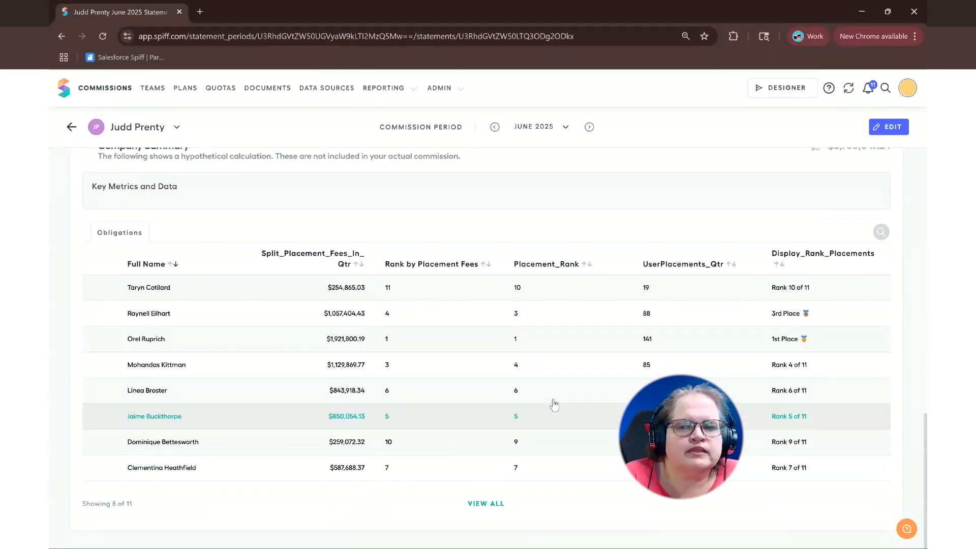
scroll(624, 385, "up", 1)
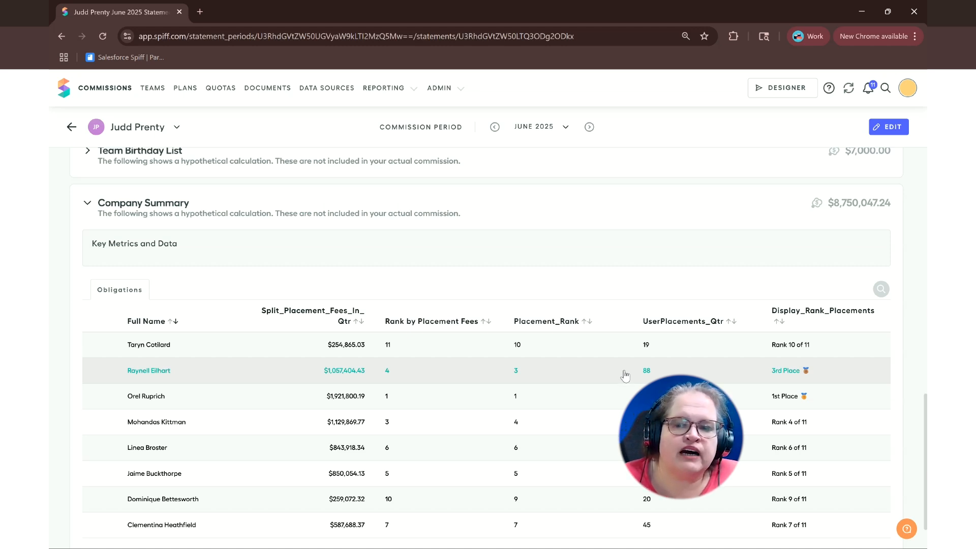
scroll(624, 375, "down", 1)
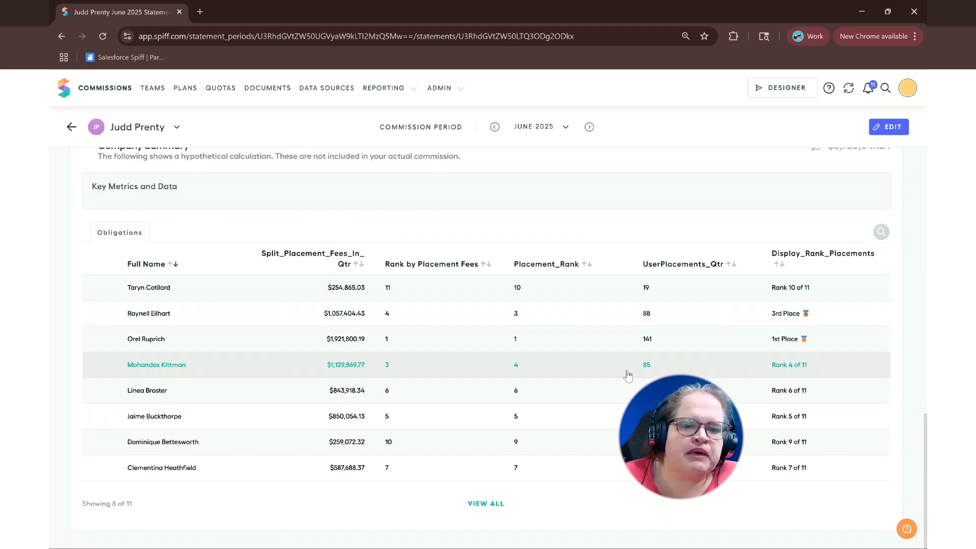
left_click(474, 504)
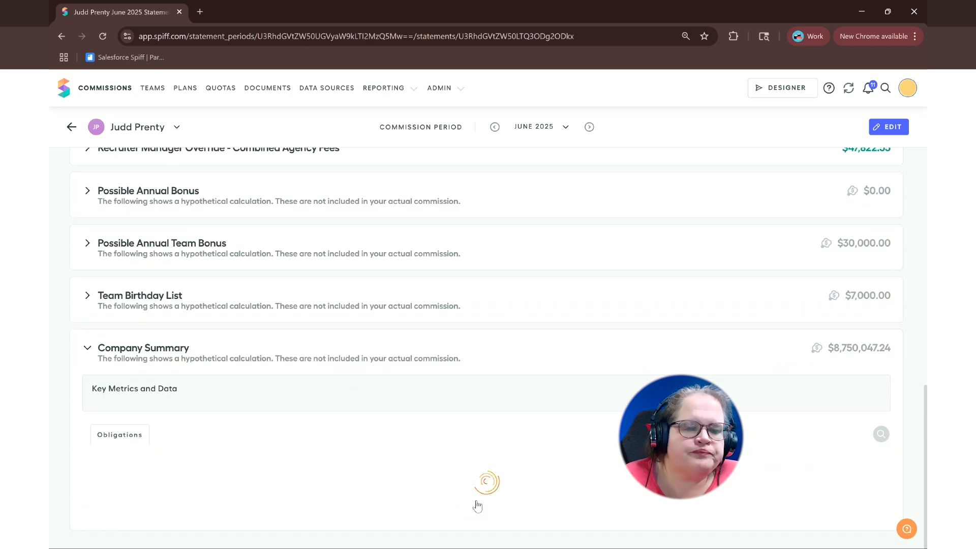
scroll(501, 426, "down", 2)
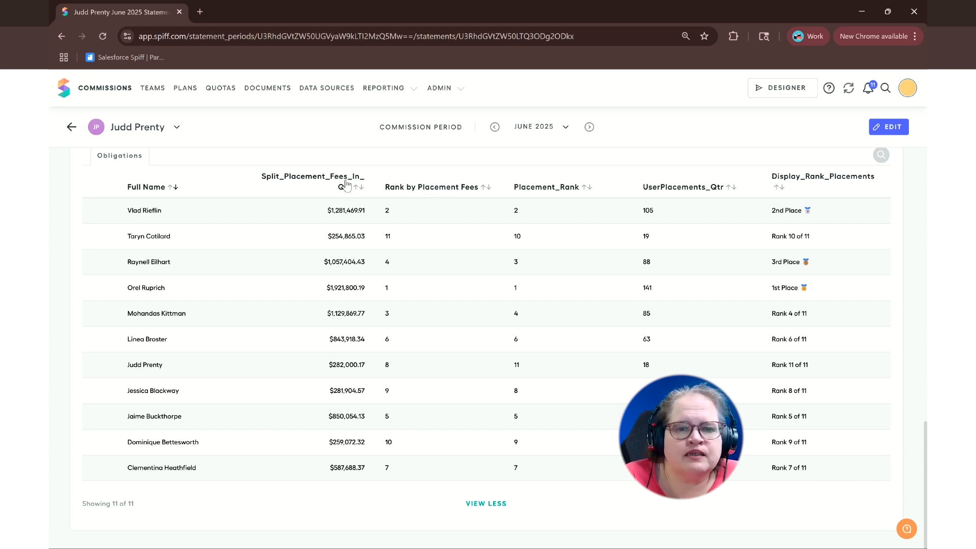
Step: Sort the Company Summary obligations by Placement_Rank and by UserPlacements_Qtr in descending order, and compare the rankings
left_click(413, 189)
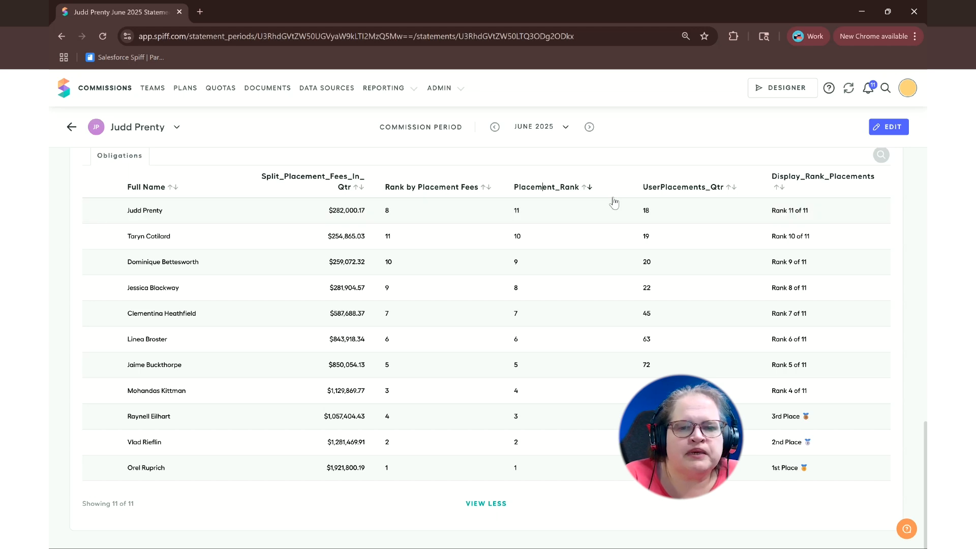
left_click(643, 194)
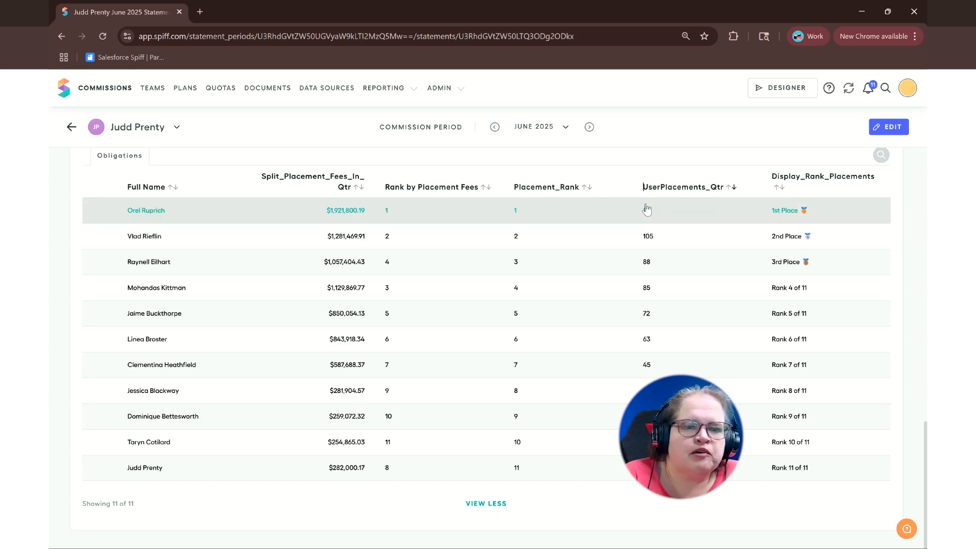
scroll(646, 209, "up", 1)
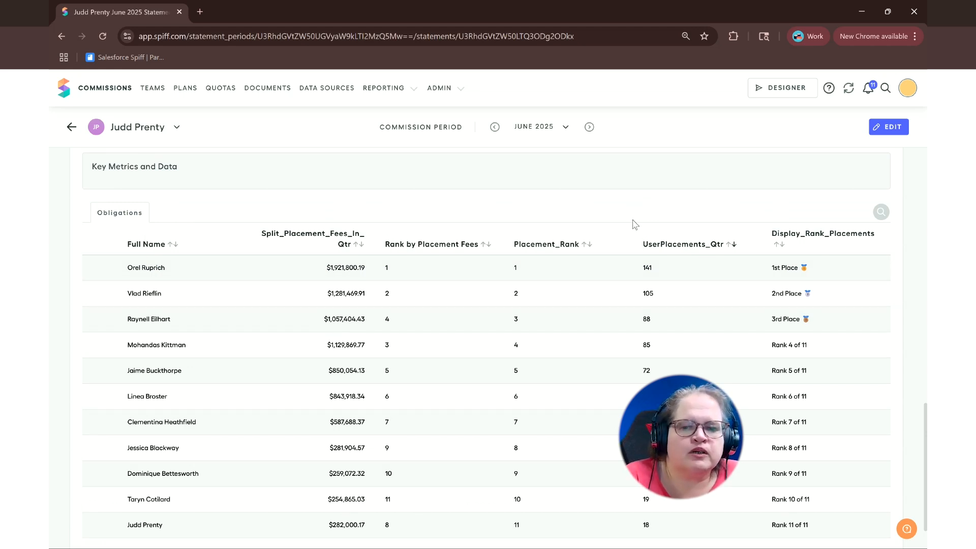
scroll(631, 230, "down", 1)
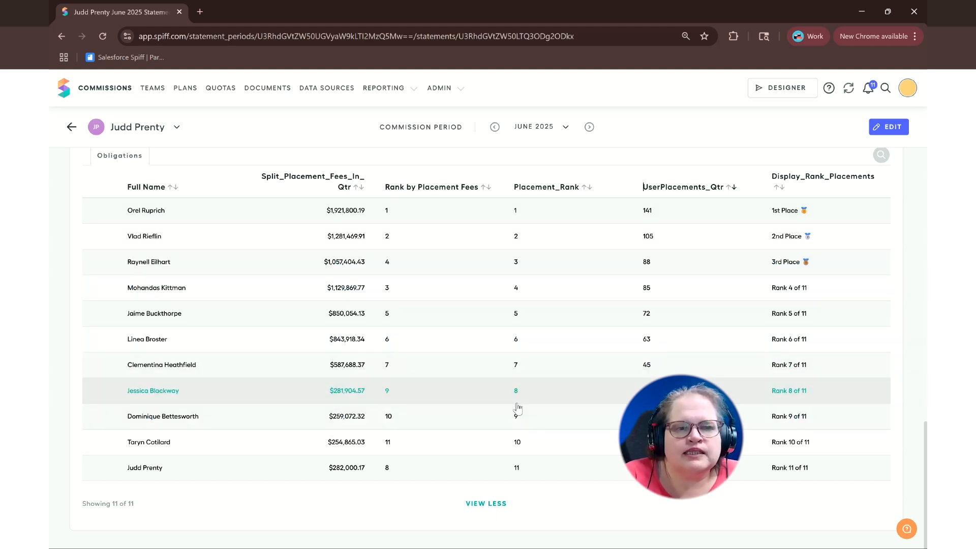
Step: Switch to the June 2025 statement of the recruiting manager ranked 8 of 11 and go to its Company Summary payout rule
scroll(517, 408, "up", 3)
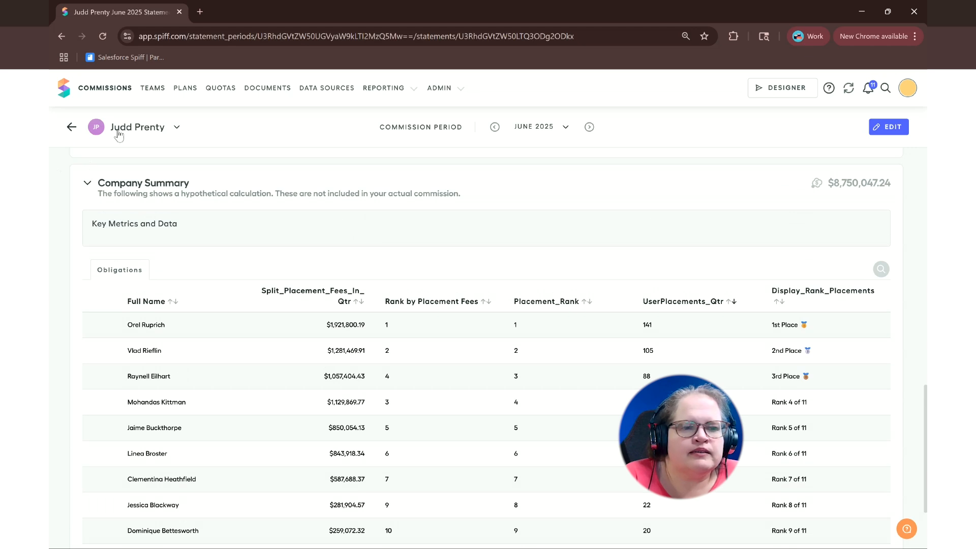
left_click(128, 133)
scroll(164, 247, "down", 1)
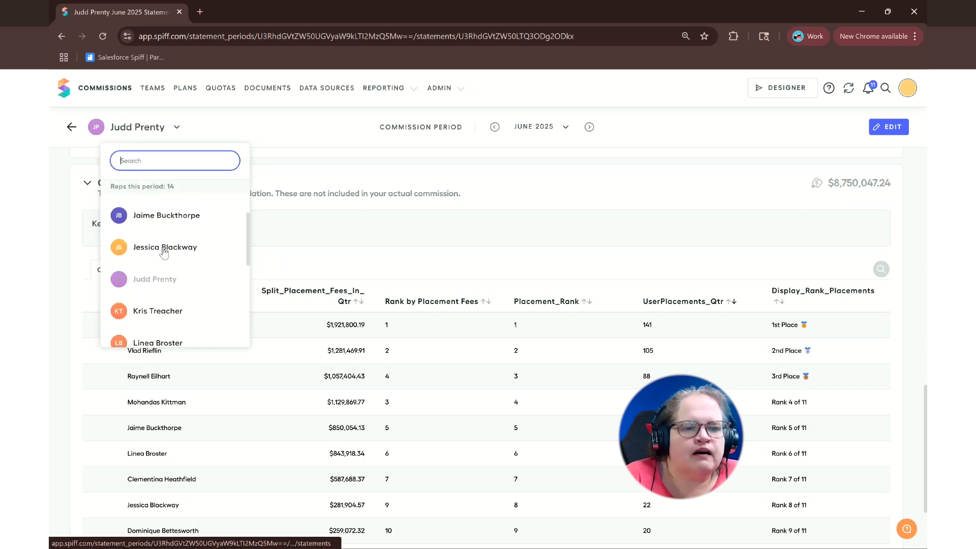
left_click(166, 248)
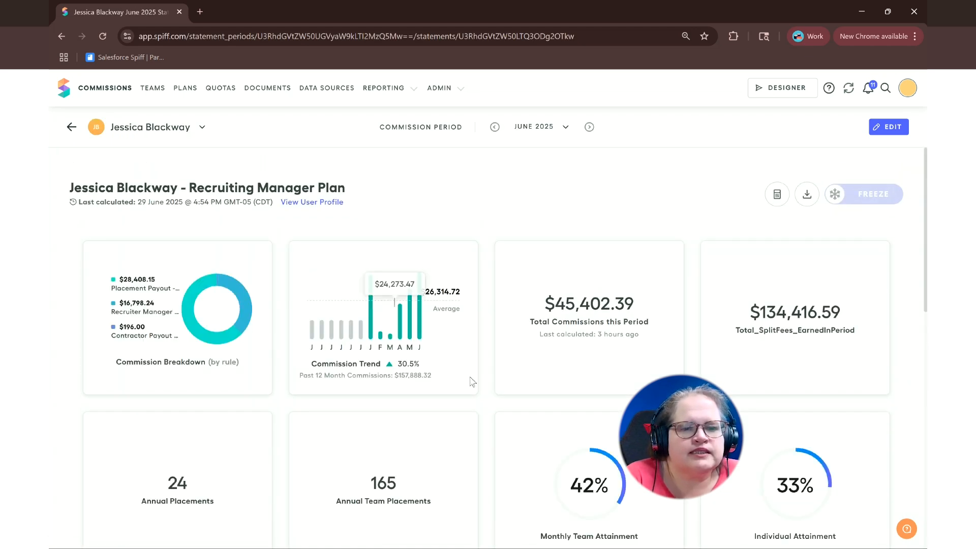
scroll(468, 381, "down", 3)
scroll(473, 382, "down", 5)
scroll(164, 316, "down", 1)
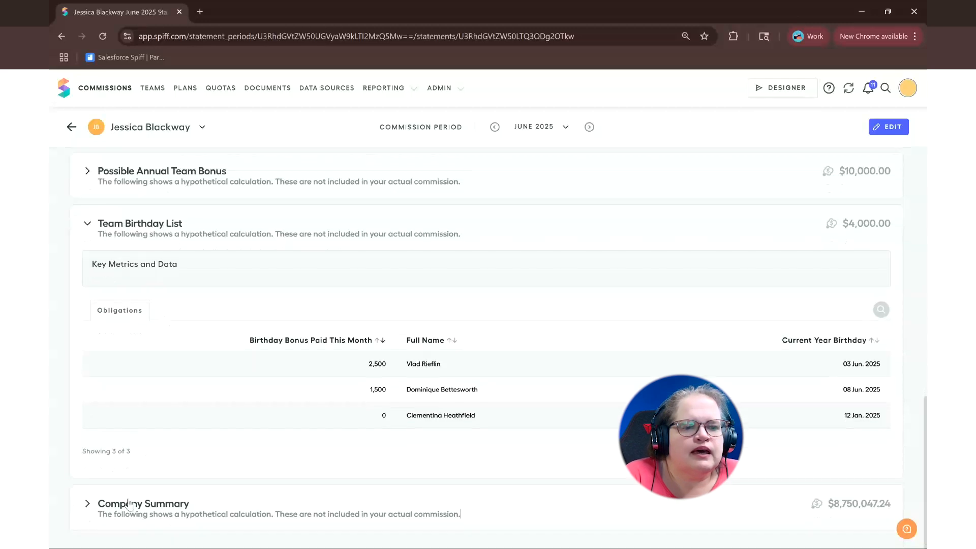
Step: Expand this manager's Company Summary and examine the complete obligations table with all company-wide ranks
left_click(129, 511)
scroll(285, 462, "down", 6)
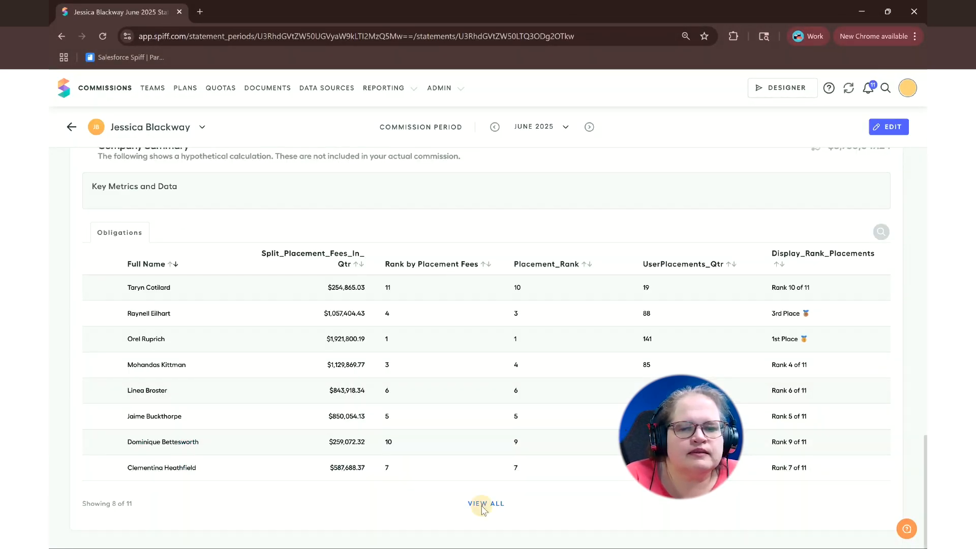
left_click(478, 503)
scroll(496, 481, "down", 2)
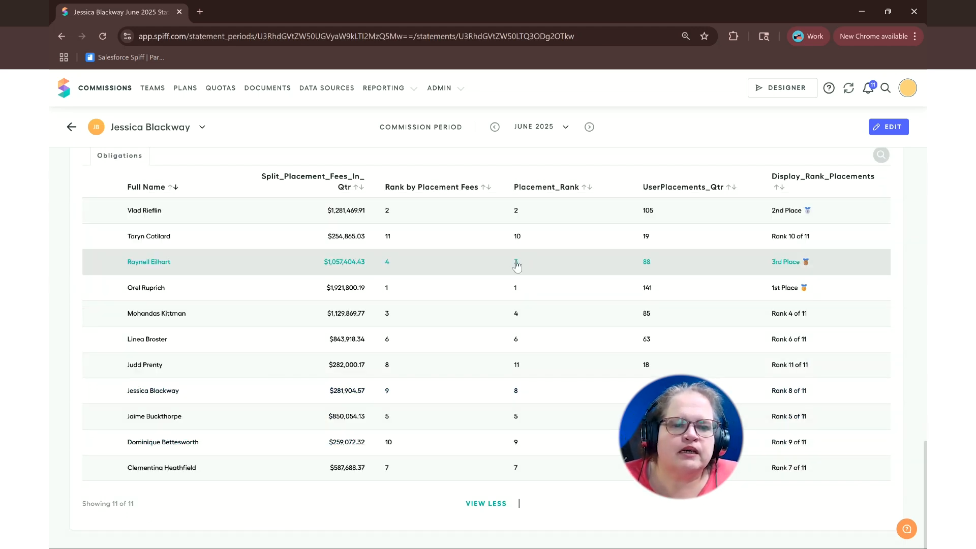
Step: Review the manager's June 2025 statement, comparing its metric tiles, payout rules, Team Birthday List and Company Summary rankings
scroll(537, 281, "up", 1)
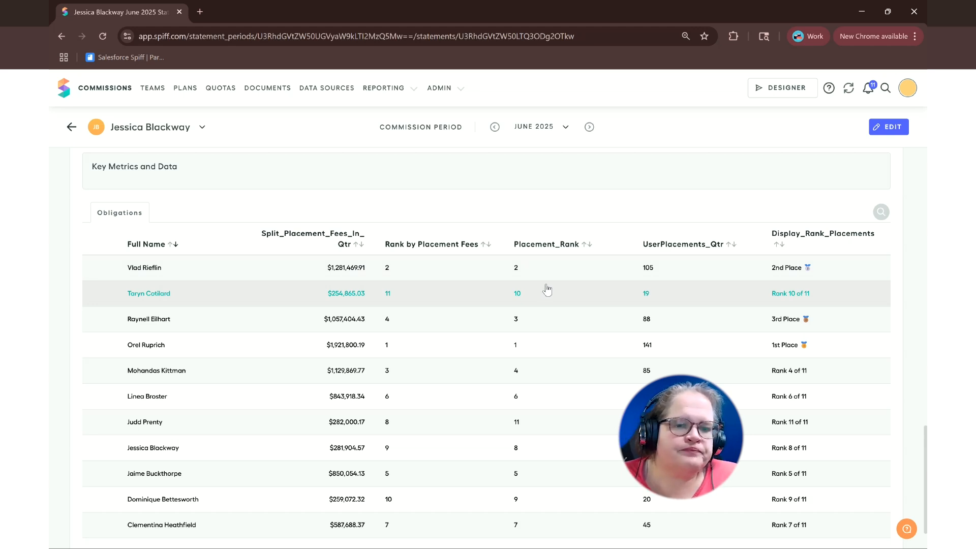
scroll(546, 293, "down", 1)
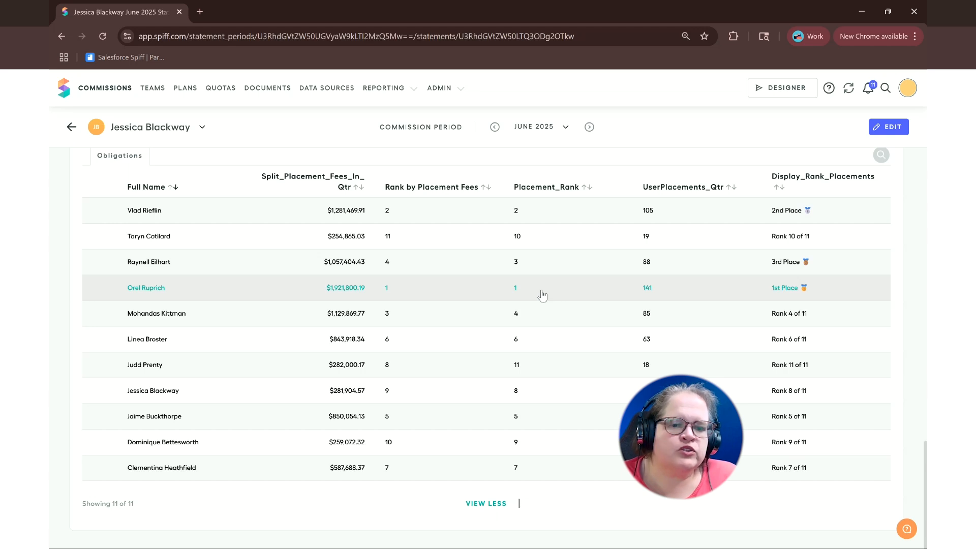
scroll(547, 310, "up", 10)
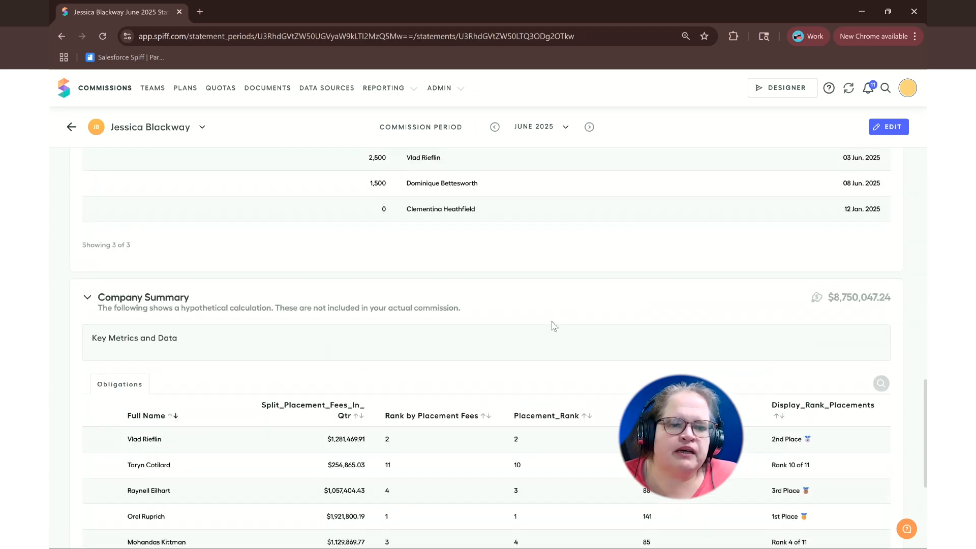
scroll(553, 328, "up", 2)
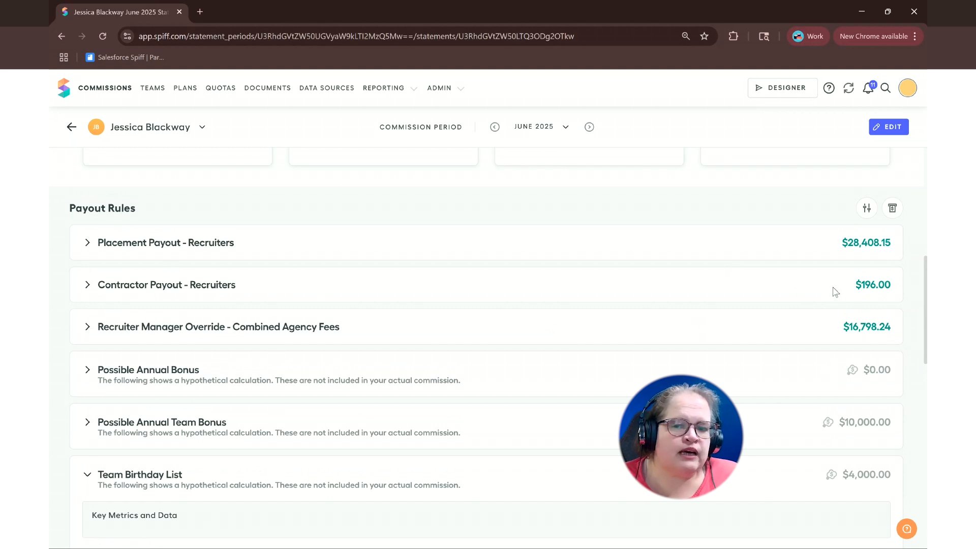
scroll(813, 333, "down", 5)
scroll(714, 349, "down", 1)
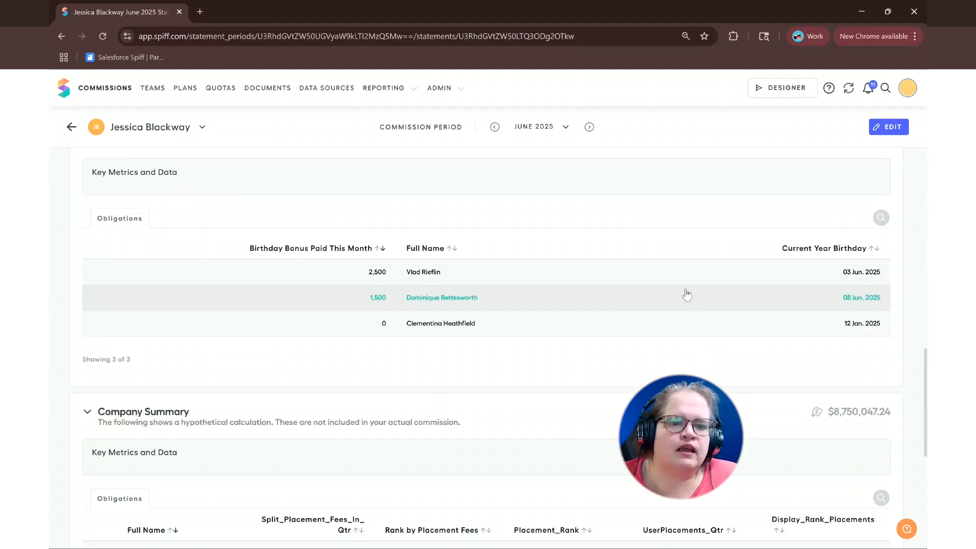
scroll(687, 295, "down", 6)
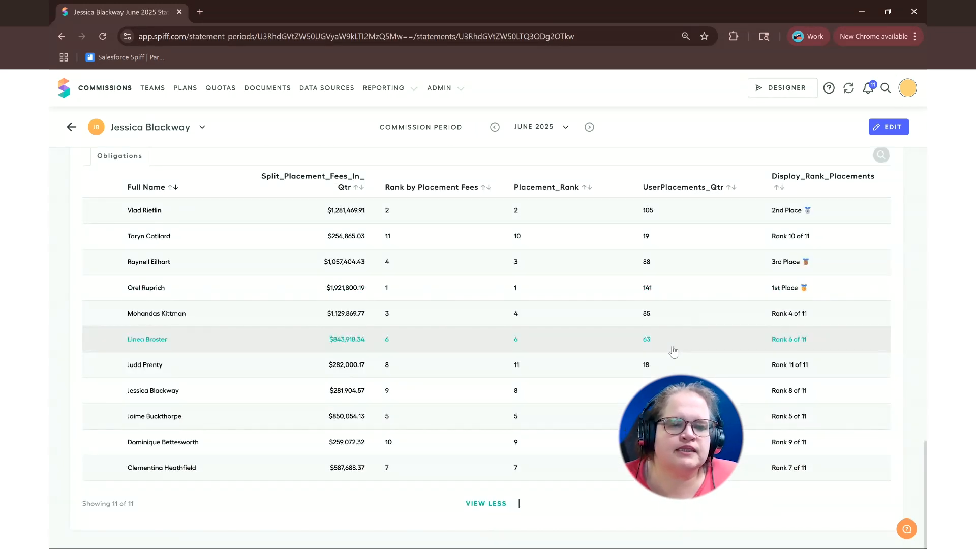
scroll(673, 351, "up", 10)
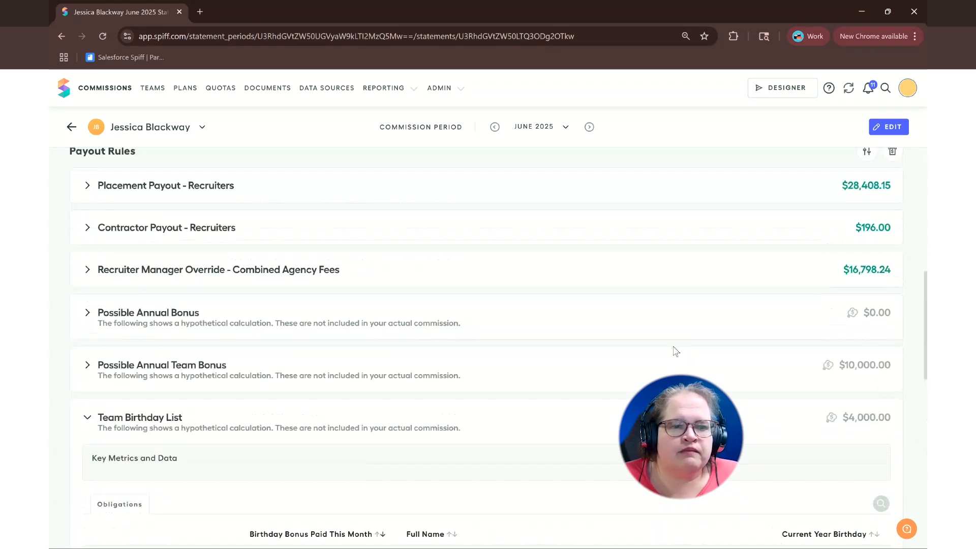
scroll(676, 353, "up", 5)
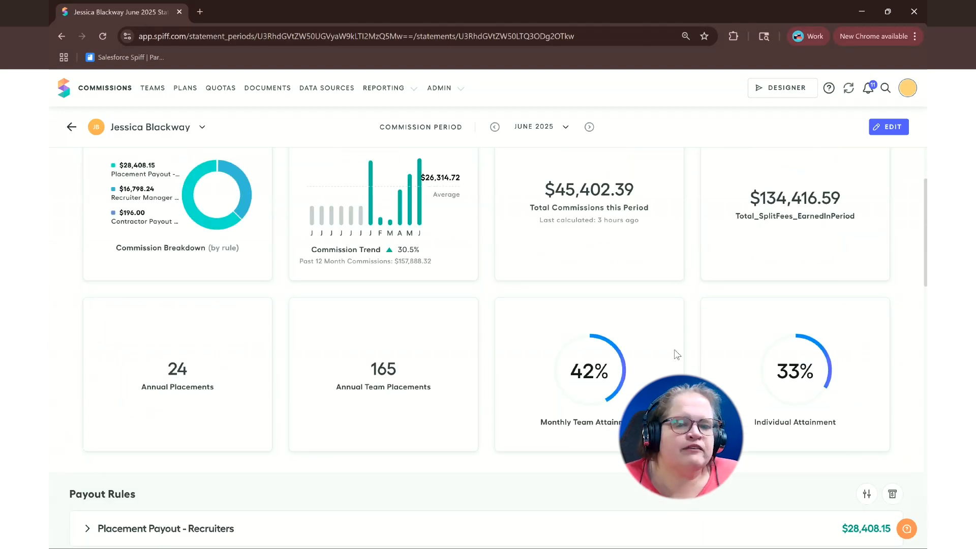
scroll(676, 354, "down", 12)
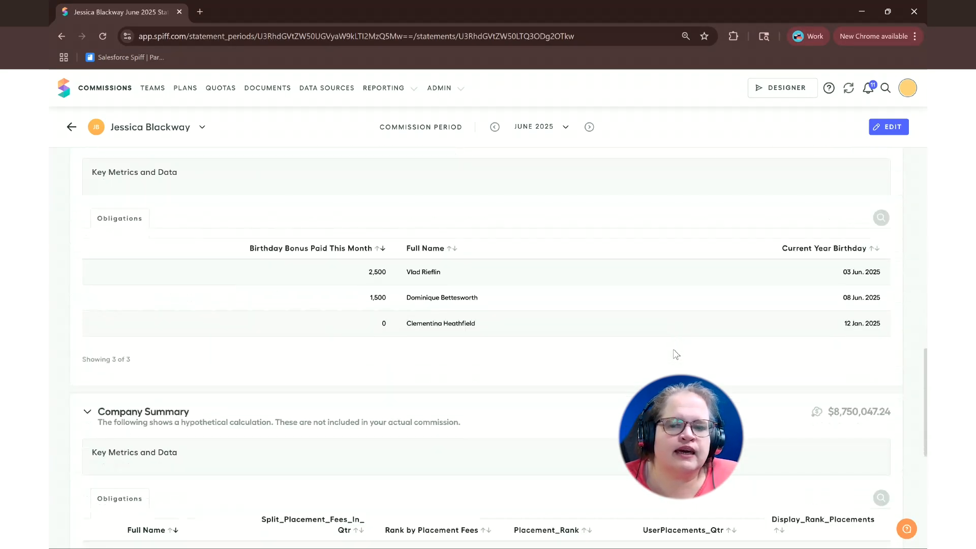
scroll(676, 354, "down", 7)
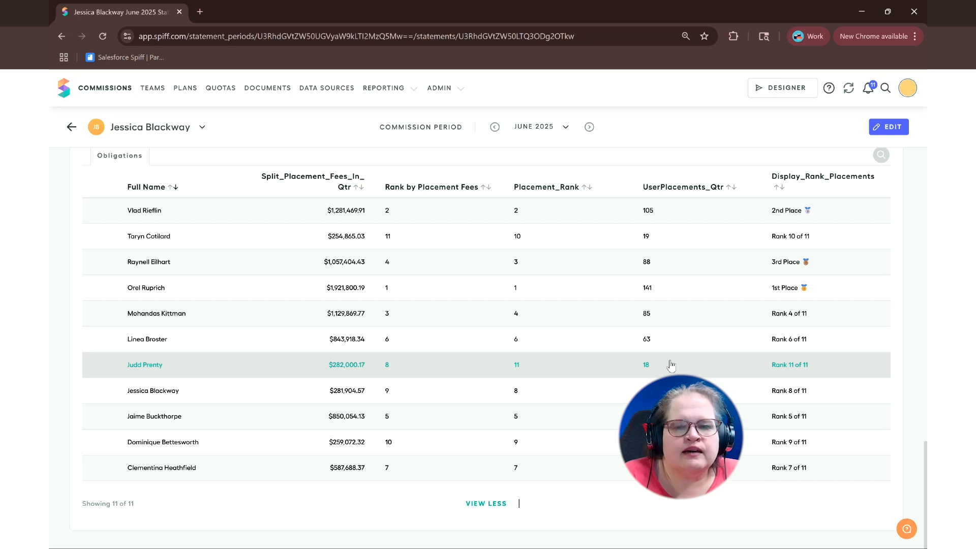
Step: Switch the manager's statement to the July 2025 commission period and review its metric tiles and payout rules
left_click(589, 127)
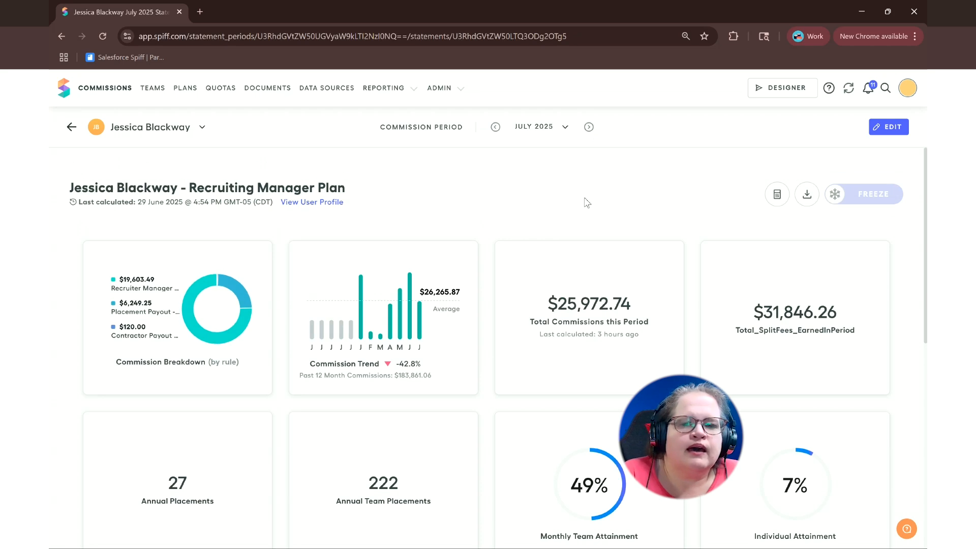
scroll(587, 203, "down", 7)
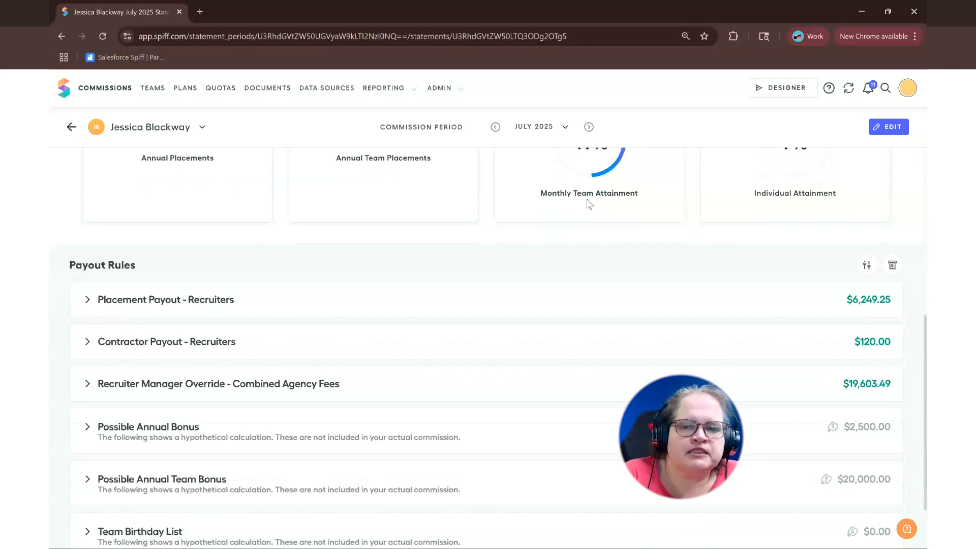
scroll(589, 203, "up", 1)
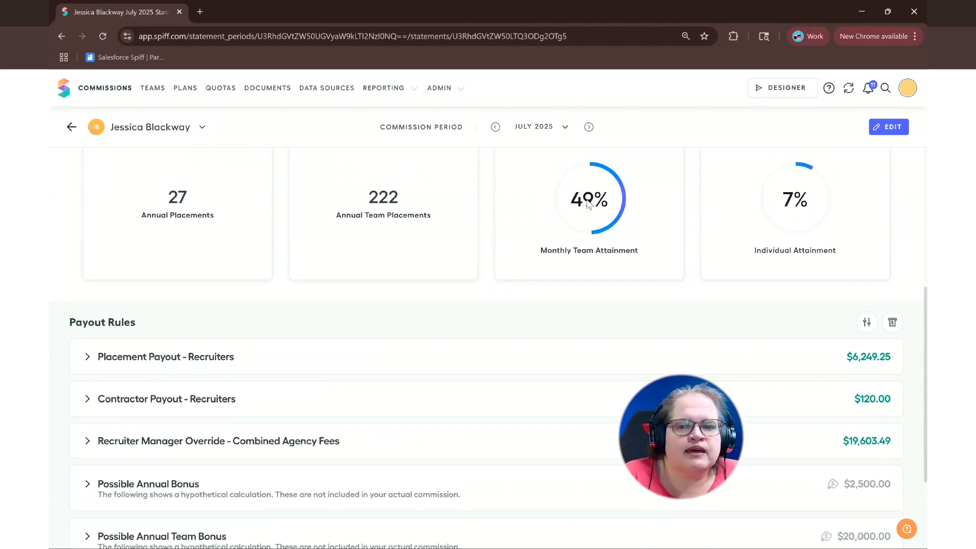
scroll(588, 204, "up", 5)
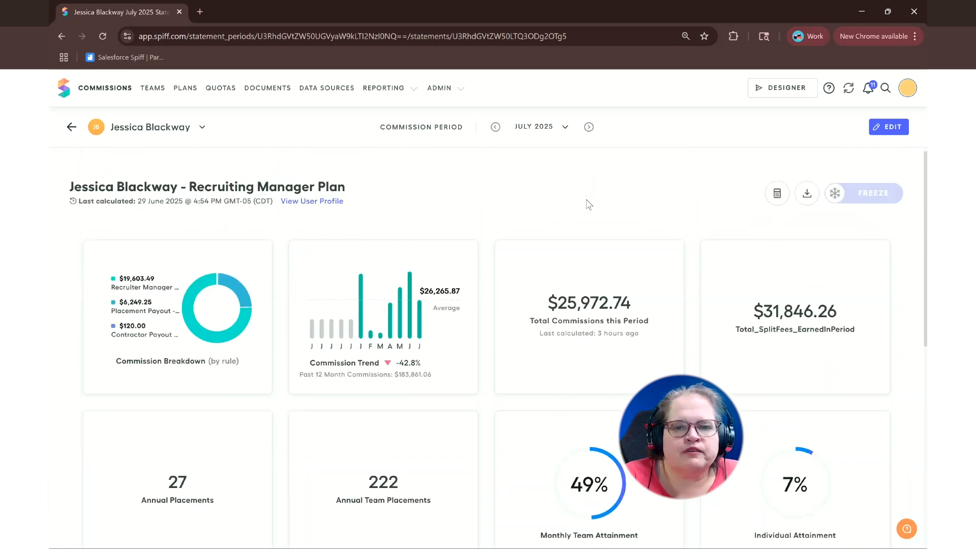
scroll(589, 204, "down", 7)
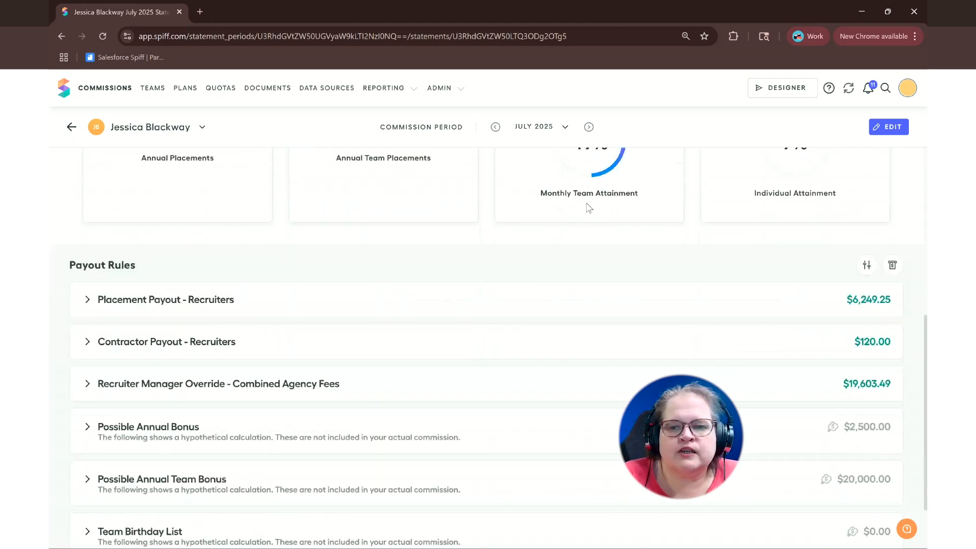
scroll(589, 208, "down", 1)
scroll(588, 207, "down", 1)
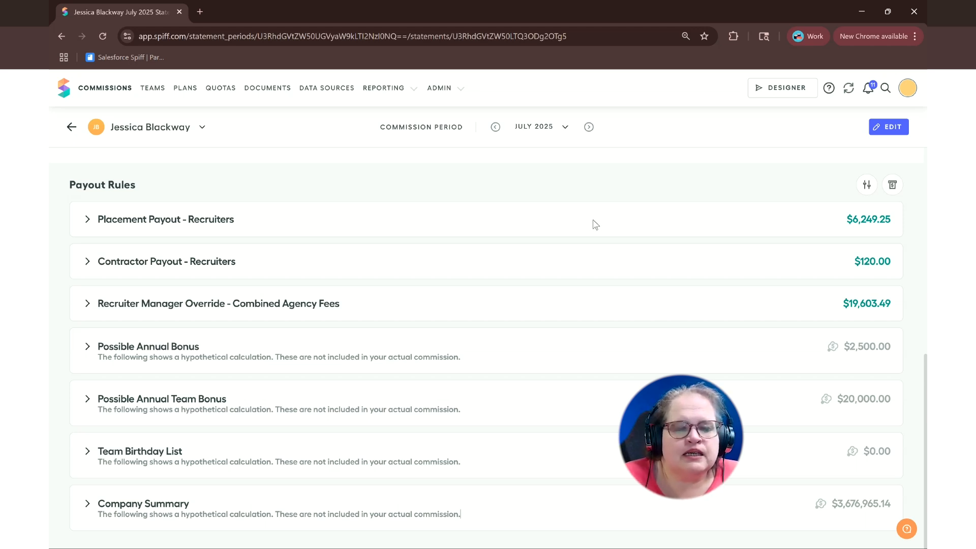
scroll(595, 226, "up", 6)
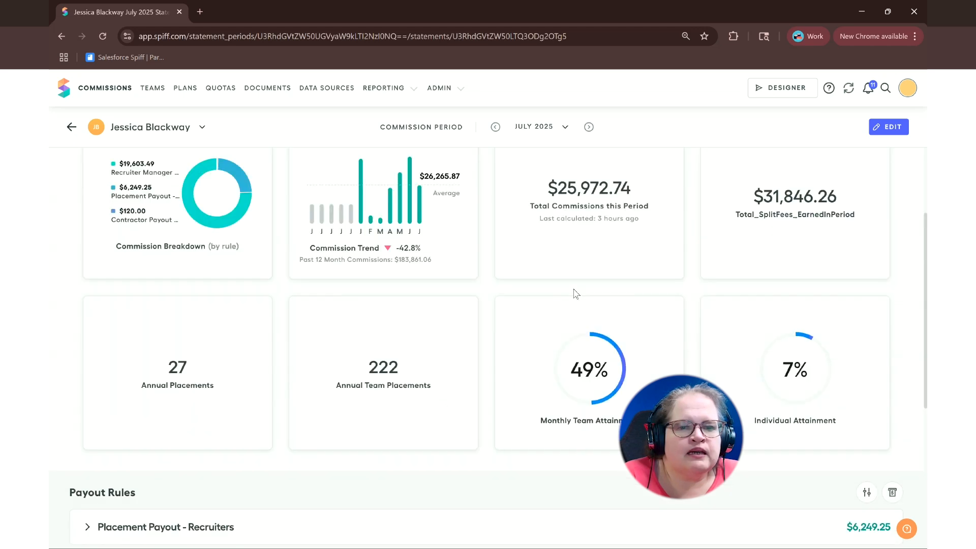